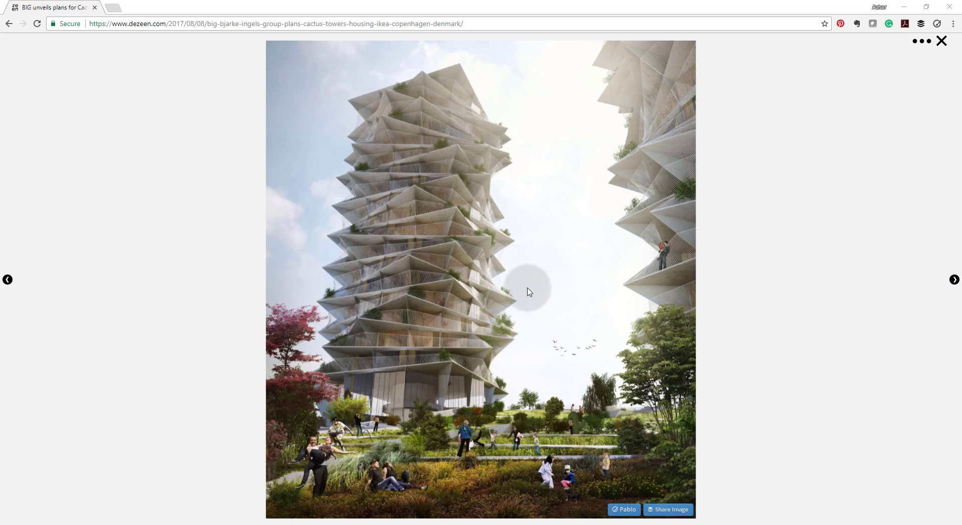
left_click(430, 206)
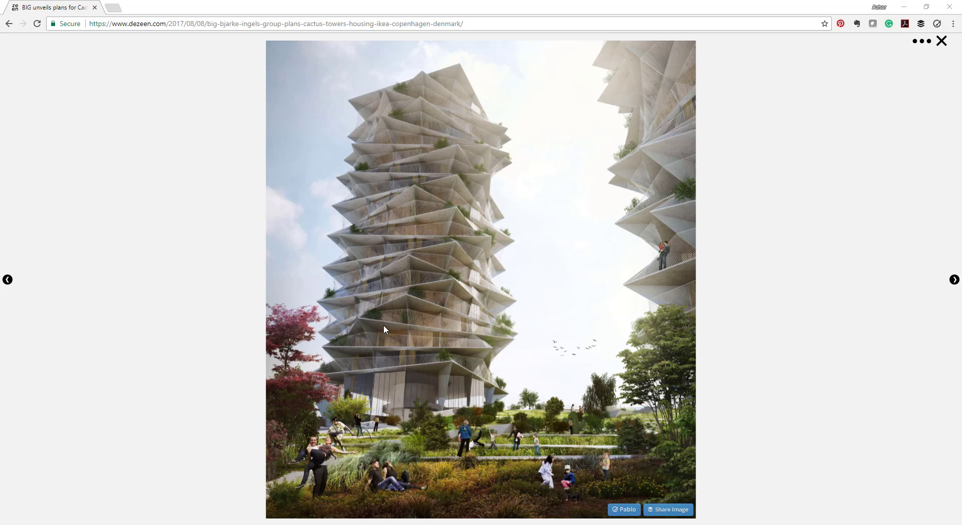
left_click(444, 324)
left_click(419, 71)
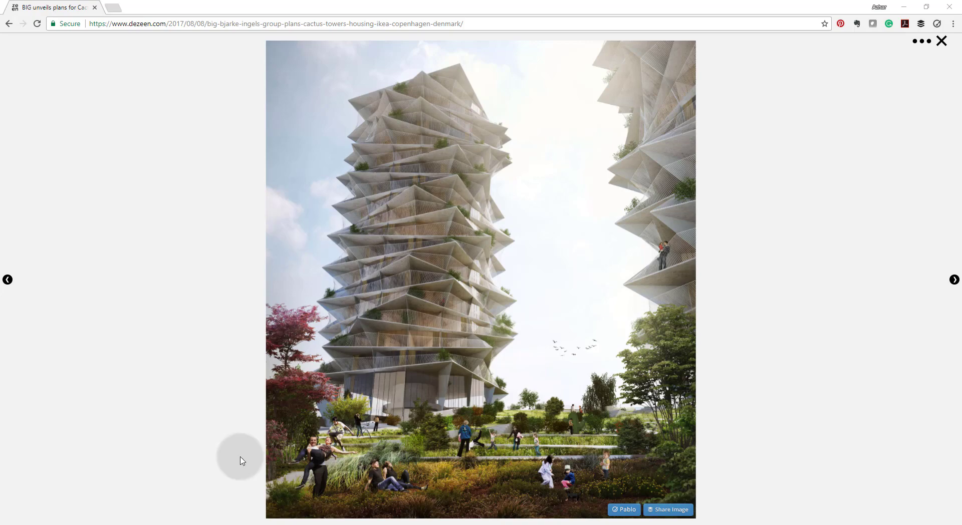
Switch to Rhino with Grasshopper and change the subtitle scribble below the Cactus Towers title to "Slabs".
left_click(82, 524)
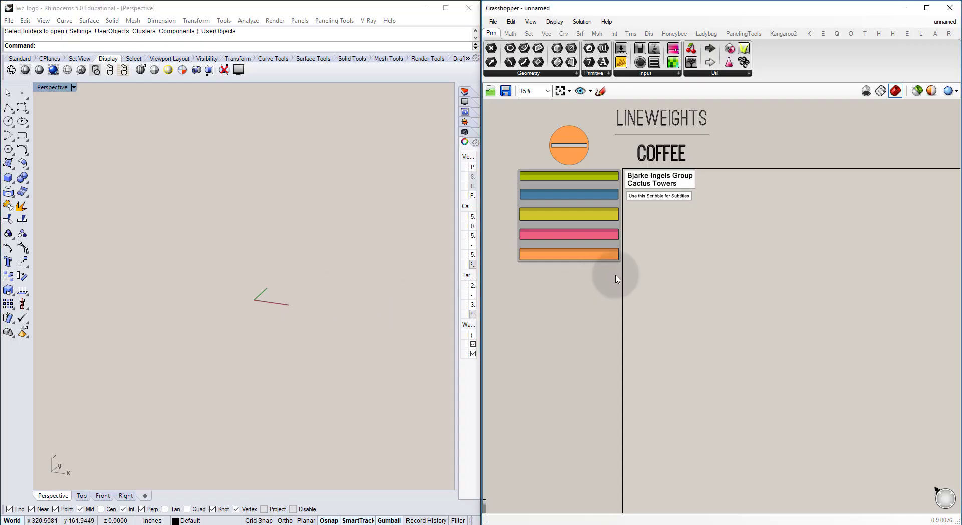
right_click_drag(636, 216, 611, 253)
scroll(611, 253, "up", 5)
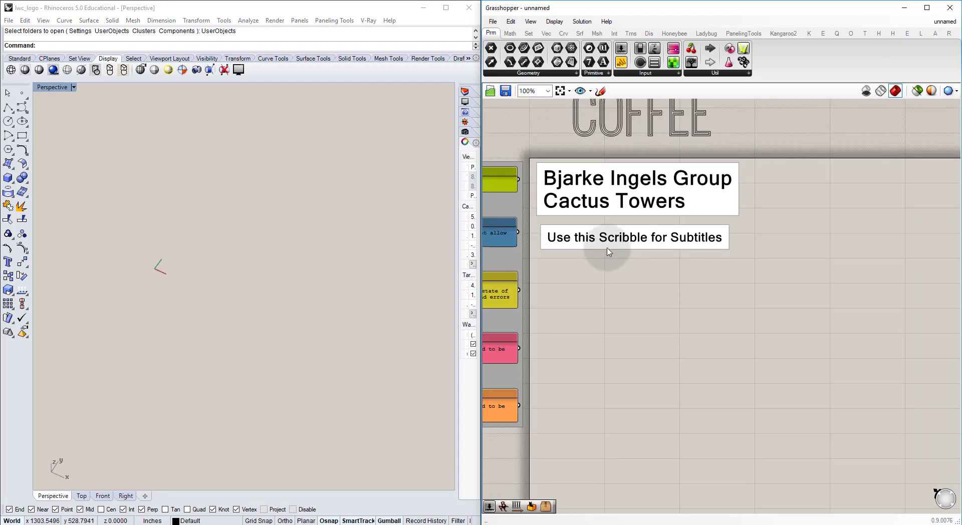
double_click(623, 242)
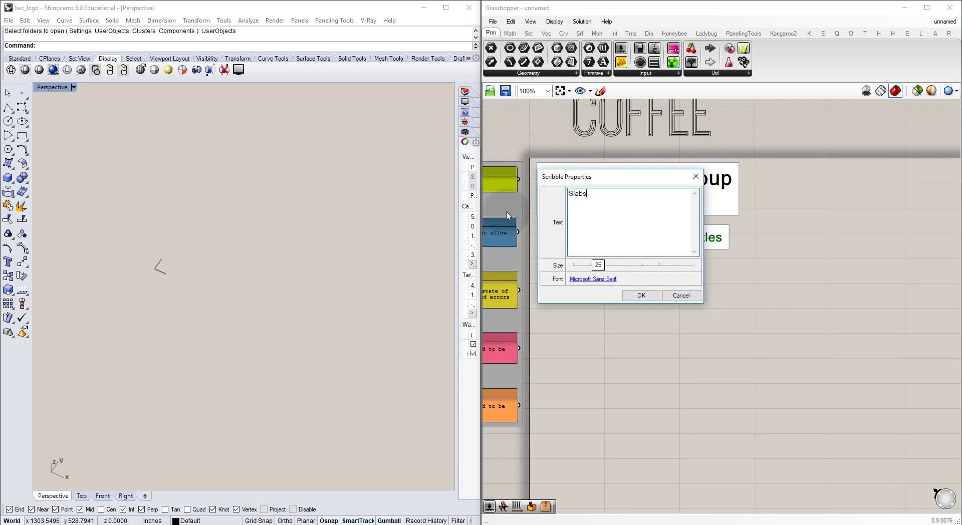
left_click(636, 295)
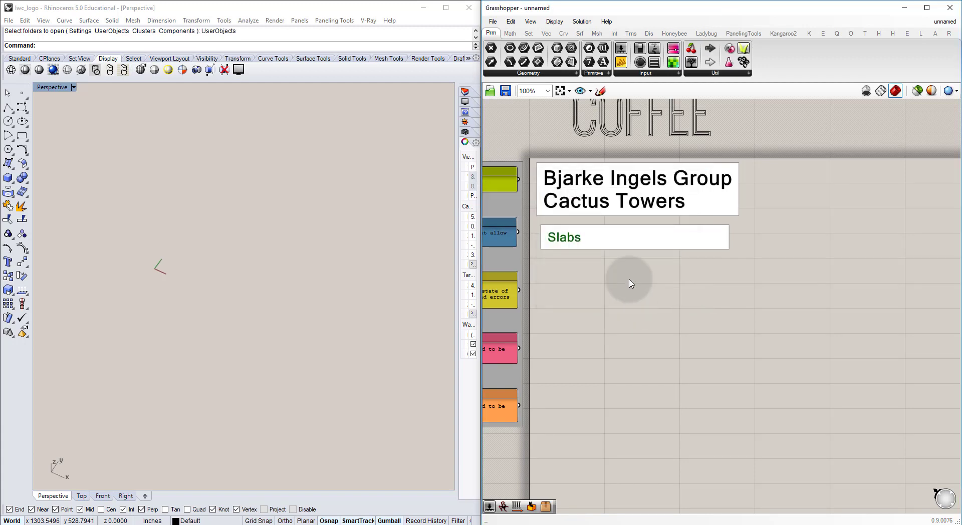
left_click(666, 310)
Draw a 50' by 50' rectangle around the origin in Rhino's Perspective view.
right_click_drag(690, 302, 687, 280)
right_click_drag(127, 265, 177, 284, "shift")
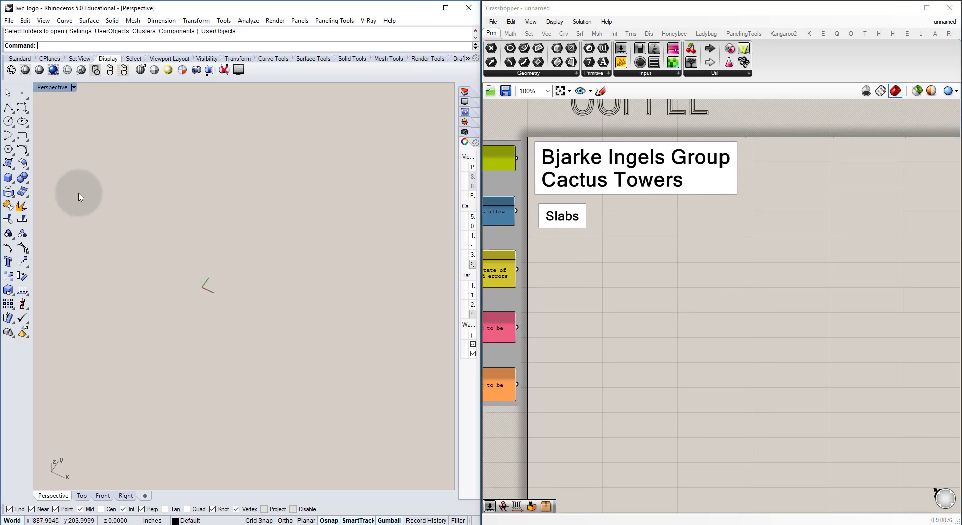
left_click(22, 135)
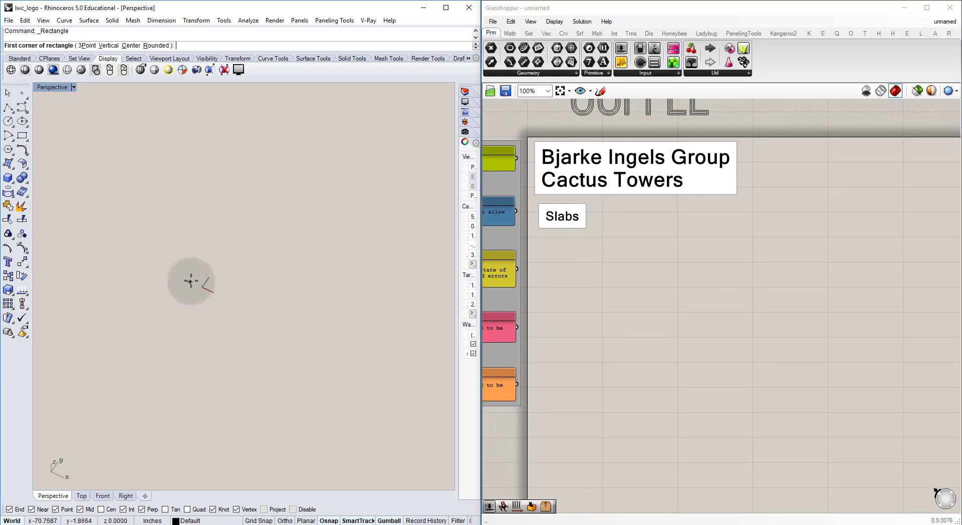
left_click(144, 303)
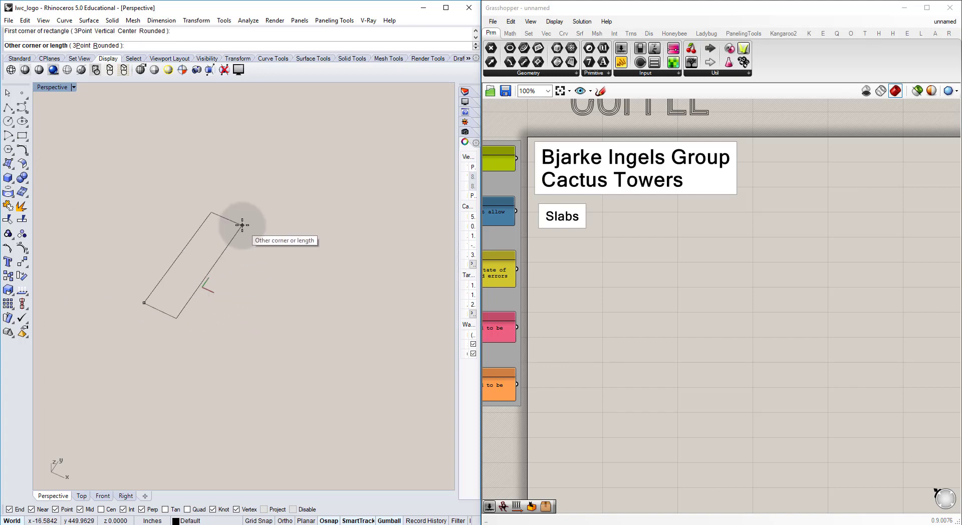
key("Return")
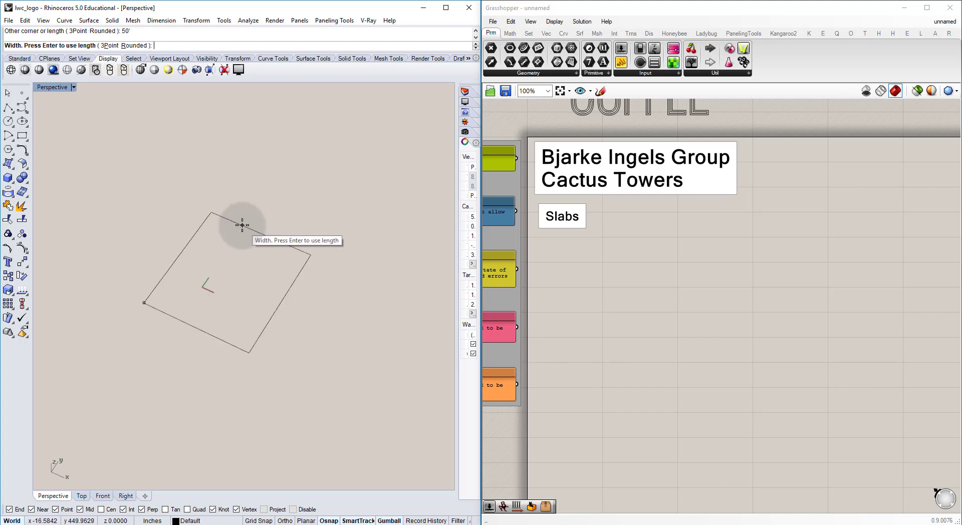
key("Return")
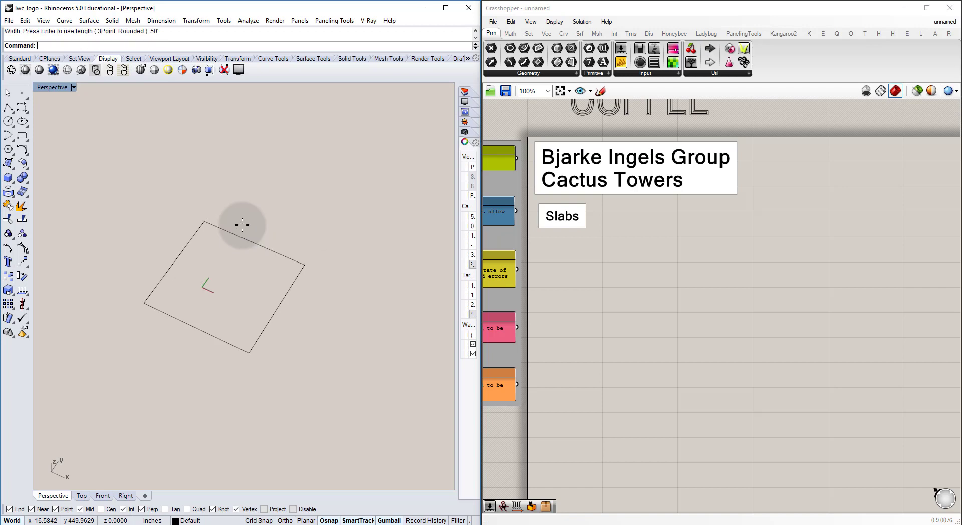
Move the rectangle from its centre point to the origin (0).
left_click(260, 247)
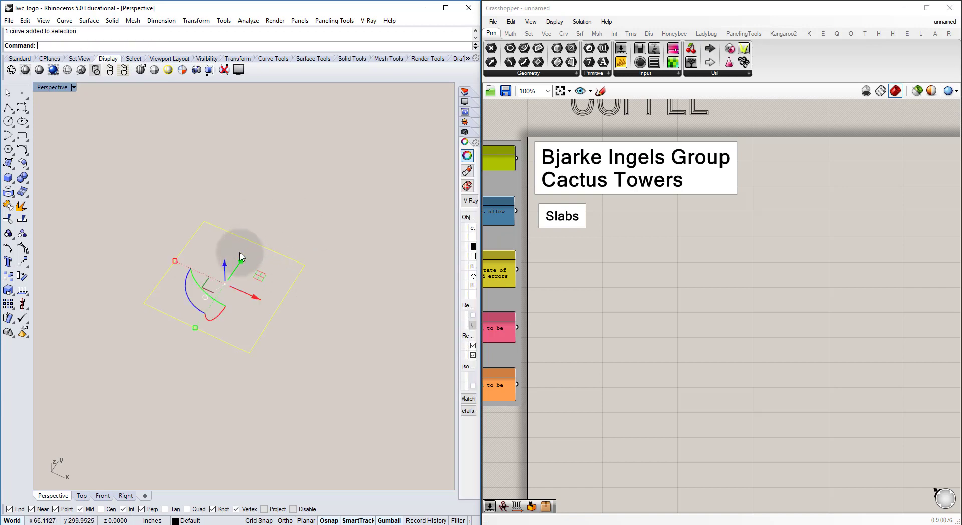
type("m")
key("Return")
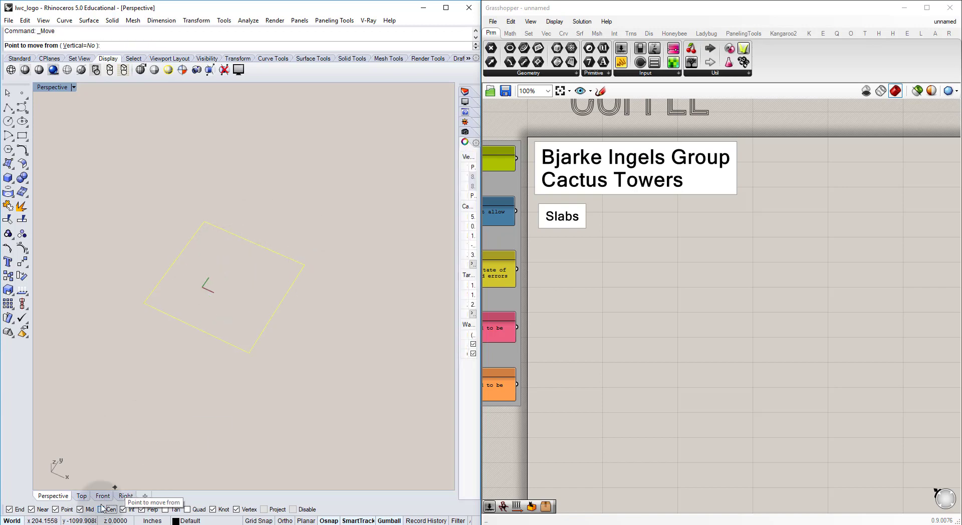
left_click(225, 284)
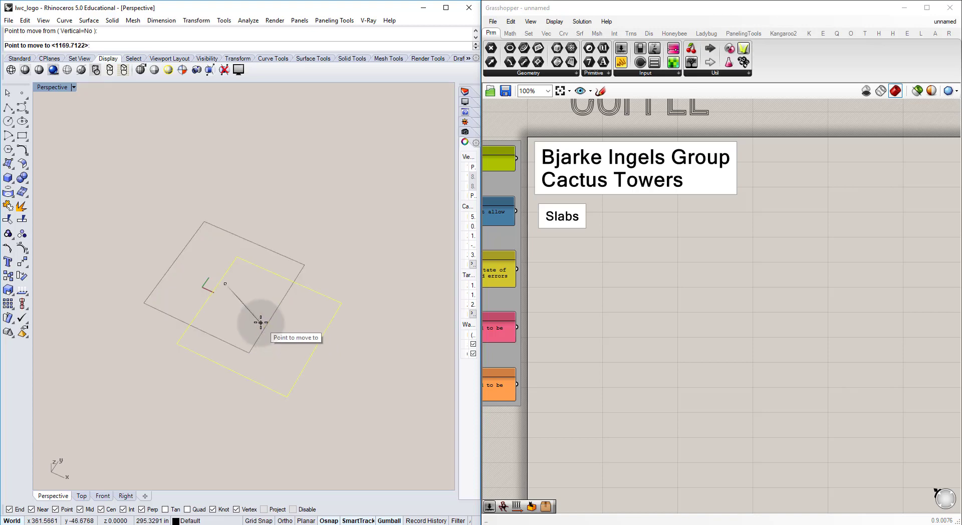
key("Return")
left_click(298, 208)
right_click_drag(195, 331, 190, 303)
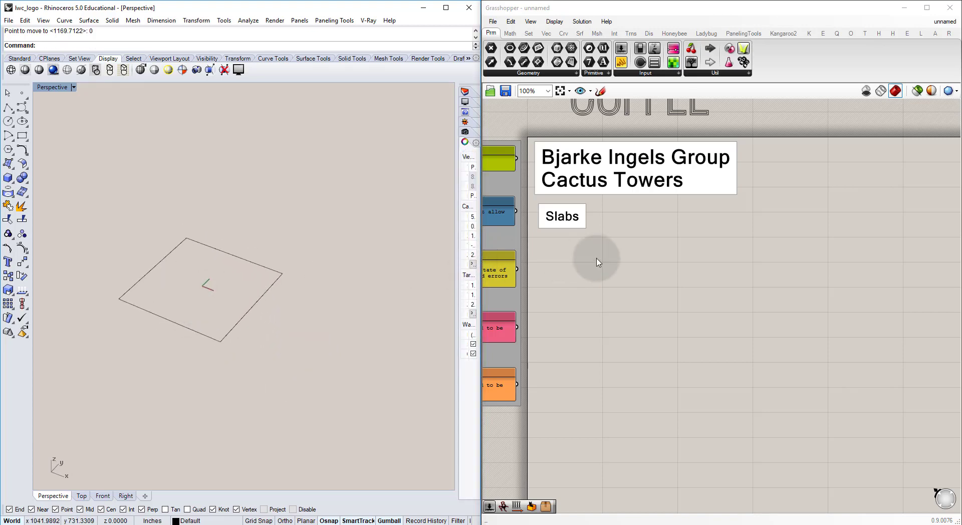
Add a Curve parameter below the Slabs subtitle in Grasshopper and name it "Curve: Slab Boundary".
scroll(627, 256, "up", 2)
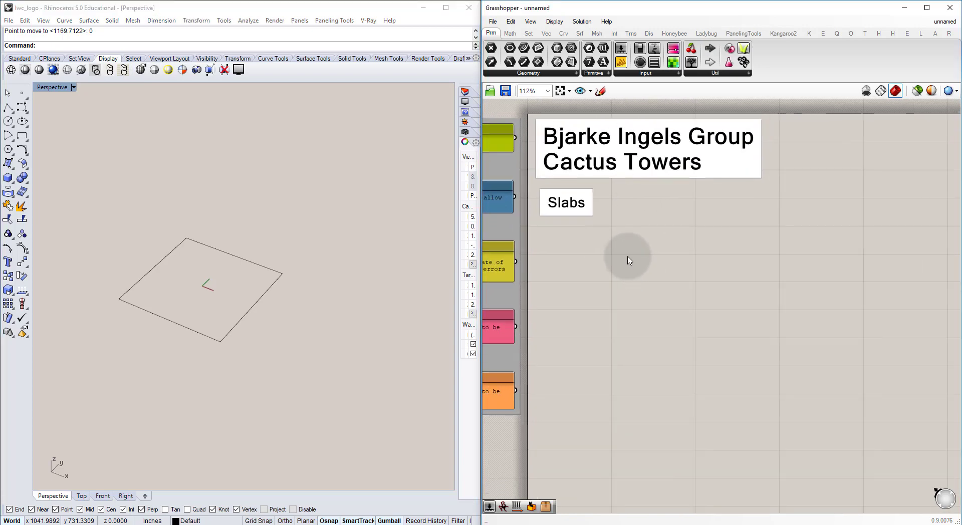
double_click(627, 254)
type("curve")
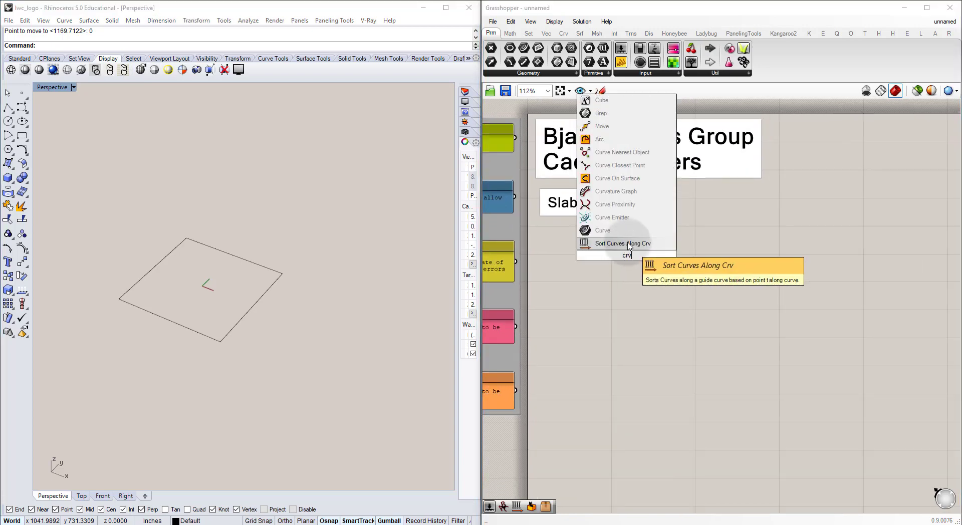
key("Return")
right_click(635, 257)
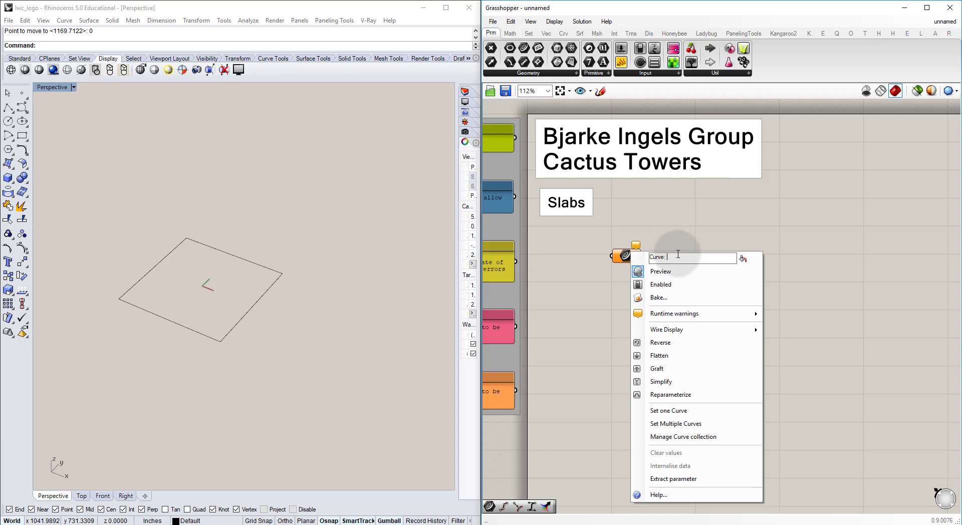
type(": Slab Boundary")
key("Return")
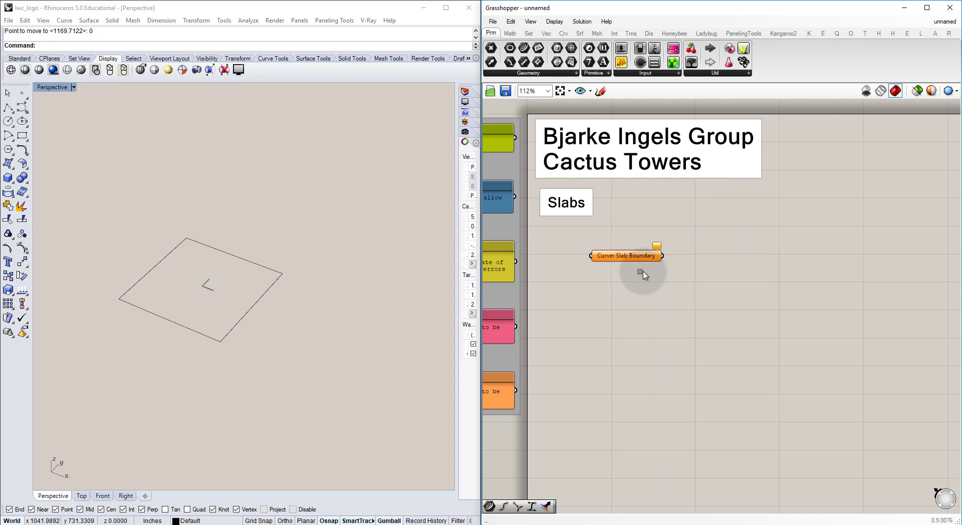
Group the Slab Boundary parameter and reference the Rhino rectangle as its single curve.
left_click(625, 256)
key("ctrl+g")
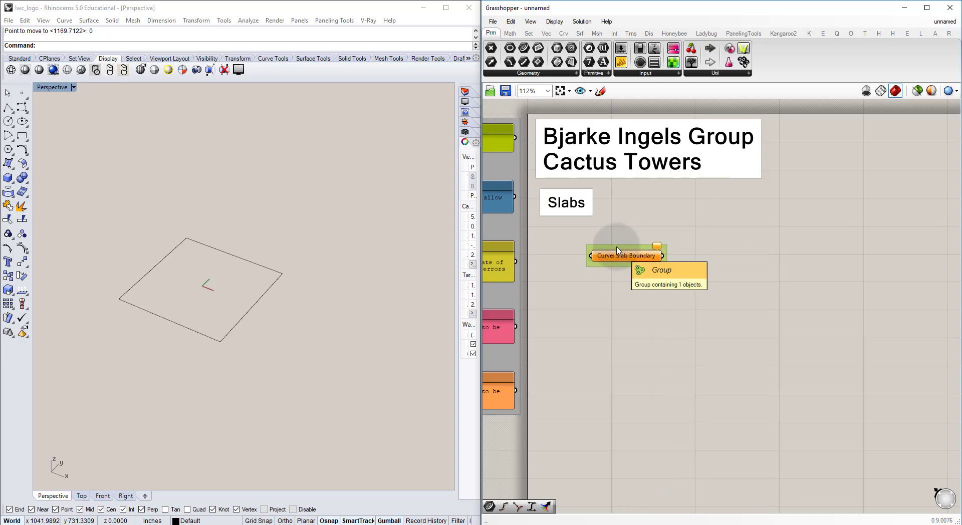
right_click(621, 252)
left_click(691, 412)
left_click(263, 282)
left_click(609, 321)
right_click_drag(270, 305, 293, 310, "shift")
right_click_drag(293, 310, 289, 299)
right_click_drag(714, 237, 691, 279)
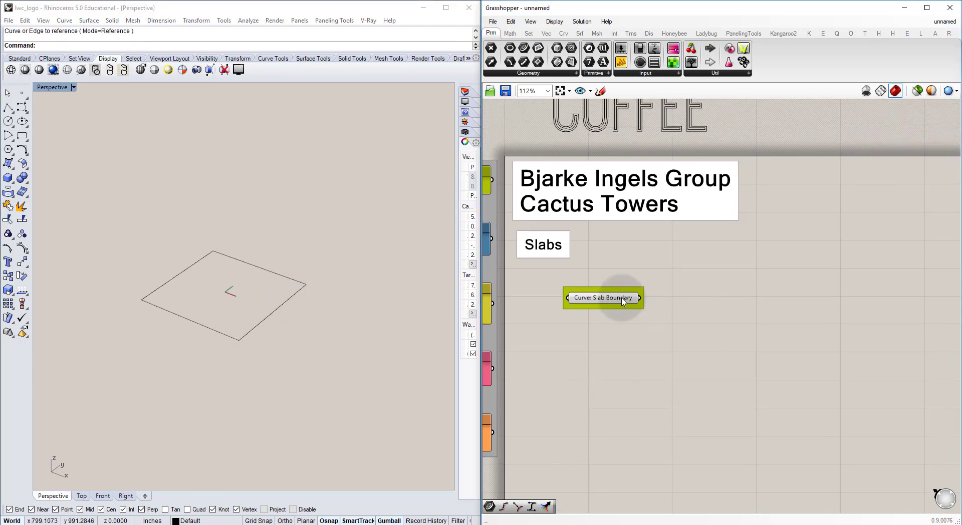
left_click_drag(624, 301, 616, 312)
Add a Move component and connect the Slab Boundary curve to its Geometry input.
right_click_drag(273, 307, 246, 247)
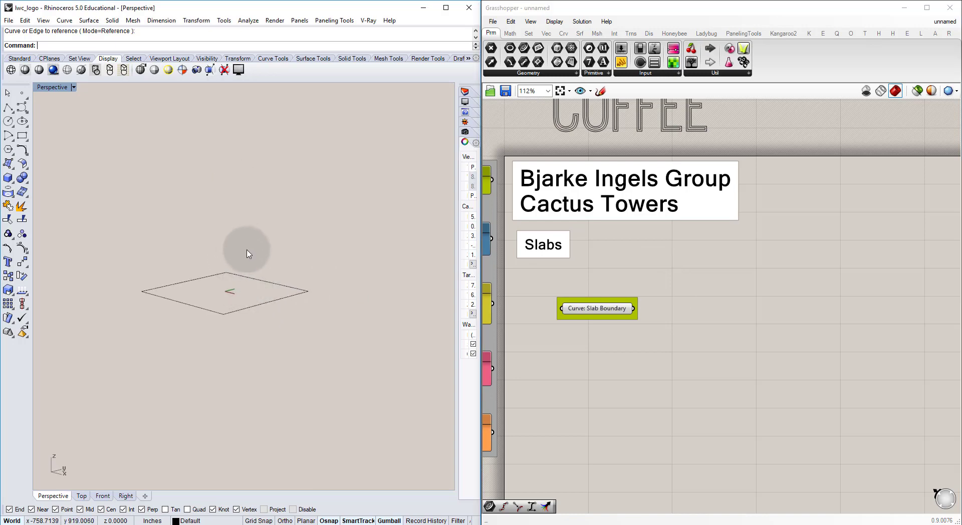
left_click(270, 282)
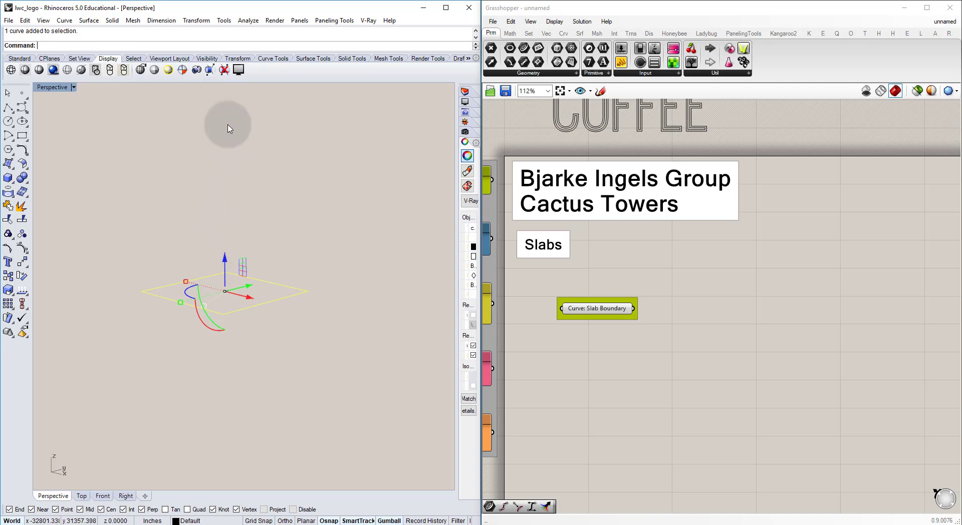
left_click(761, 287)
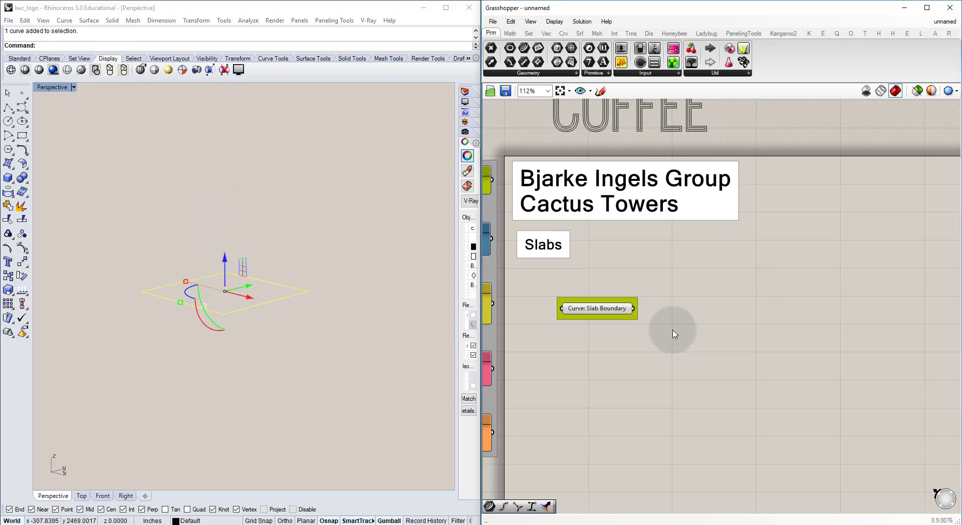
double_click(700, 313)
type("move")
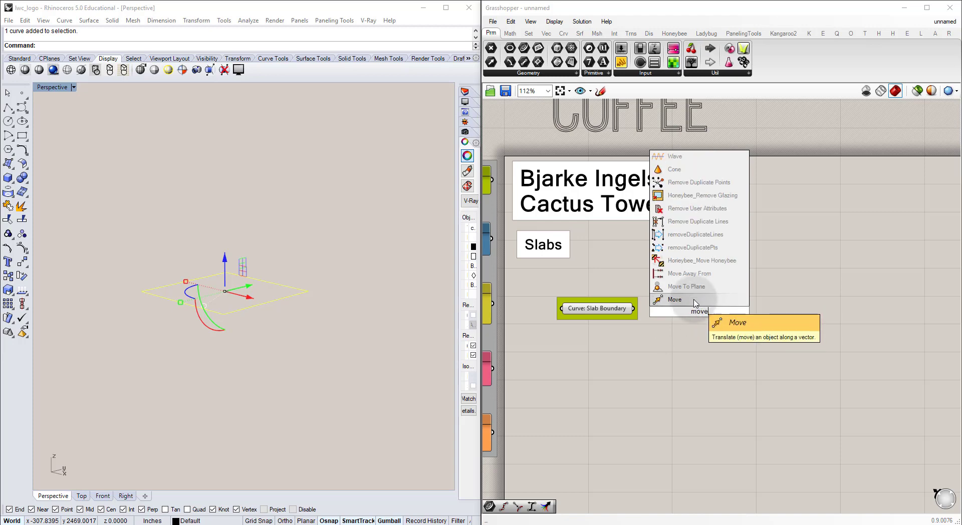
left_click(696, 301)
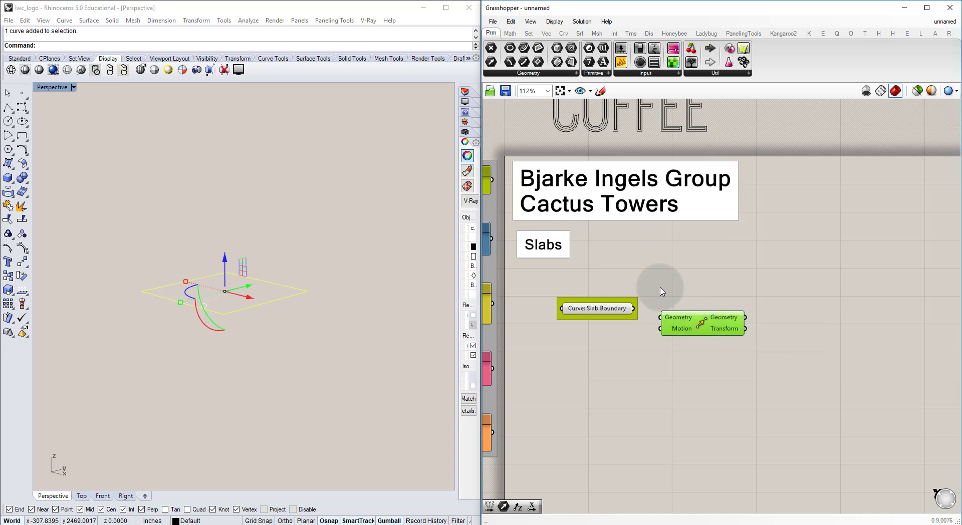
left_click_drag(634, 308, 769, 316)
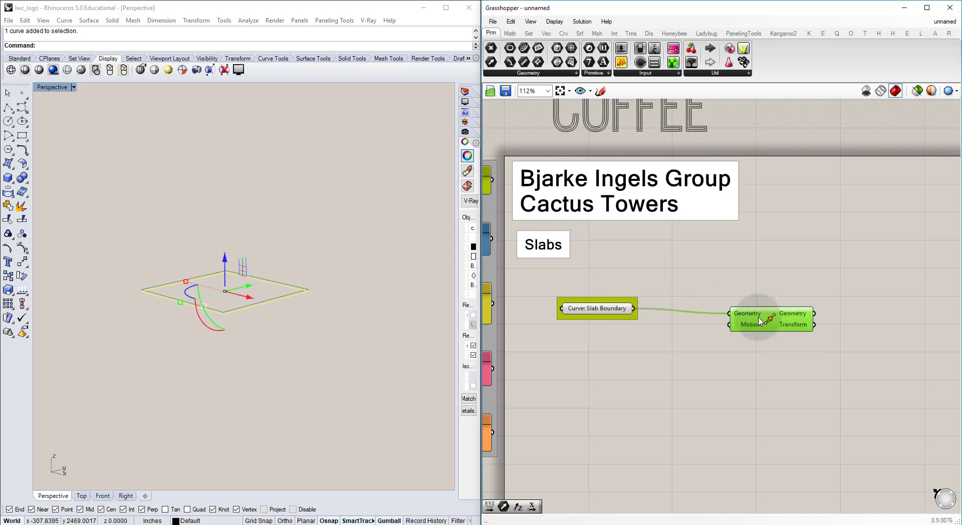
Add a Unit Z vector below the boundary wire and connect it to the Move component's Motion input.
double_click(680, 361)
type("z")
left_click(680, 352)
left_click_drag(718, 360, 739, 324)
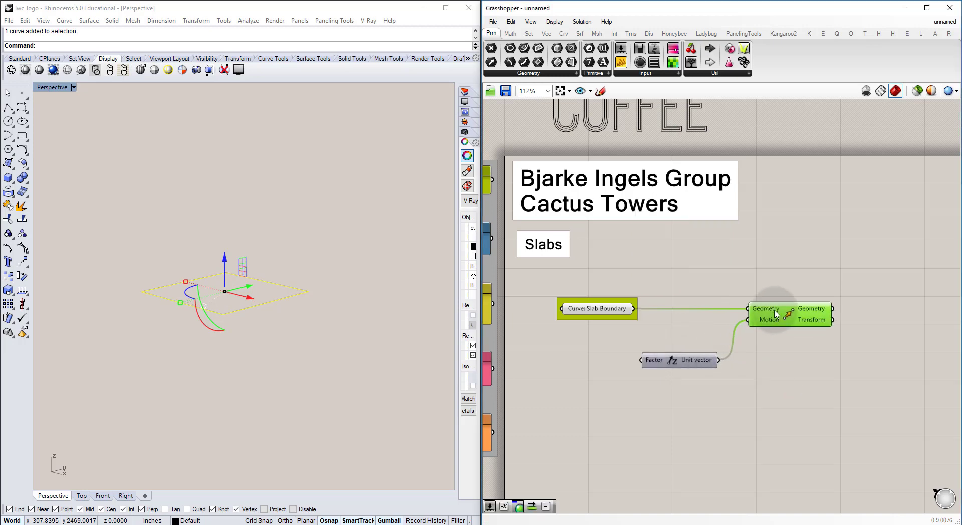
left_click(336, 331)
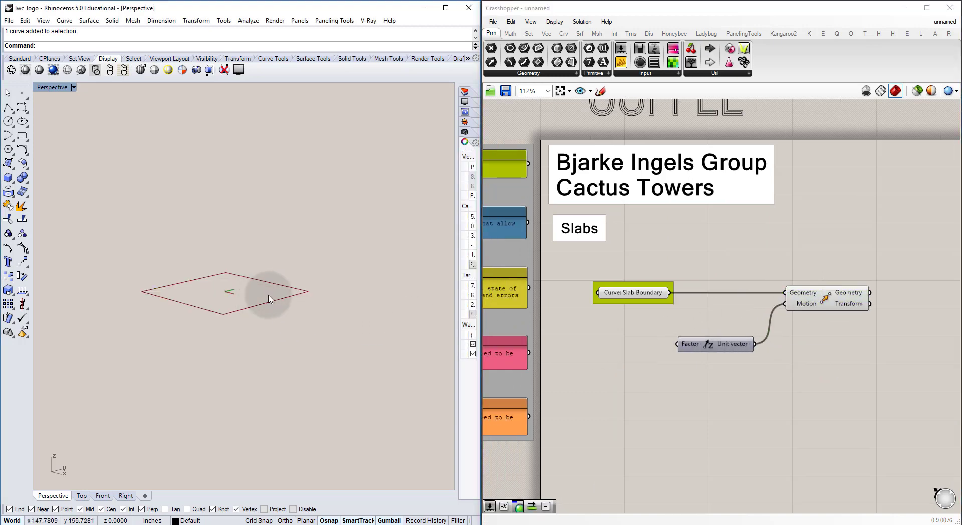
left_click_drag(715, 351, 737, 345)
left_click(658, 375)
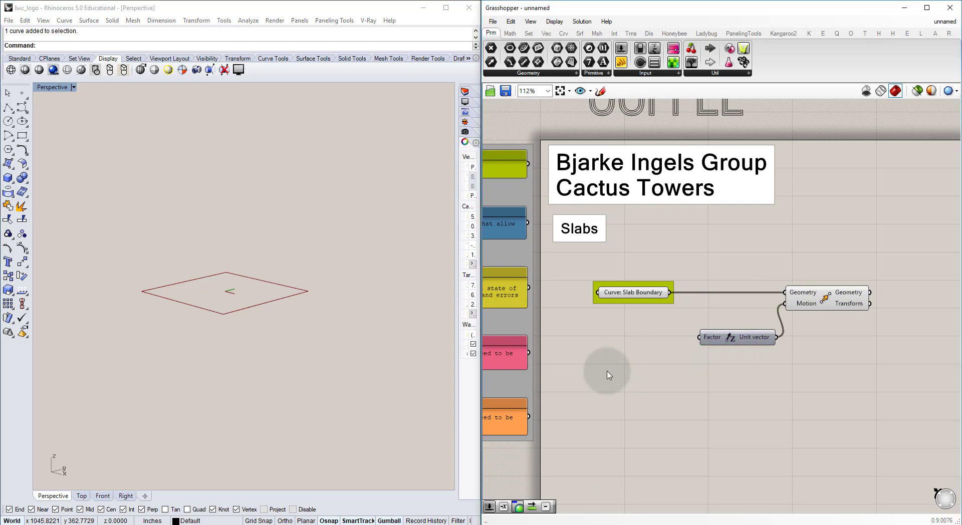
Add a number slider set to 12 and place it below the Slab Boundary parameter.
double_click(596, 355)
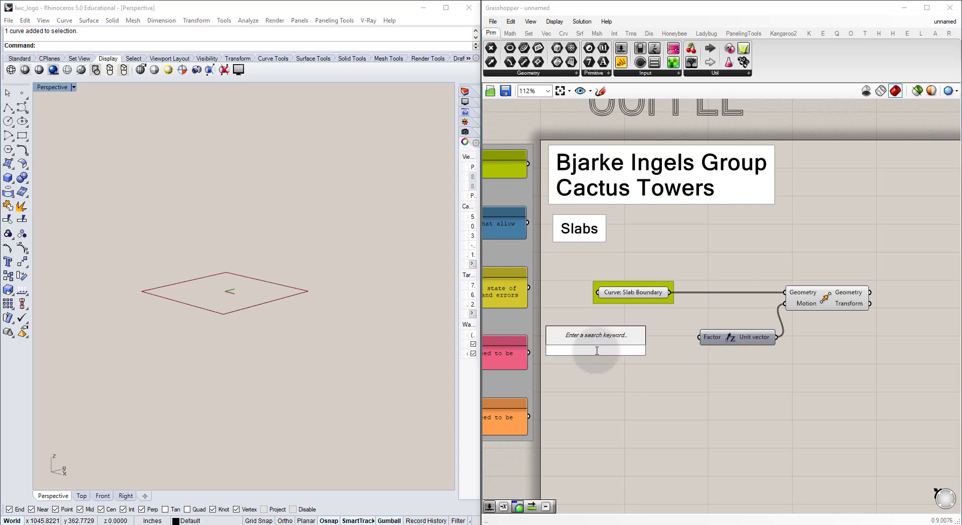
type("12")
key("Return")
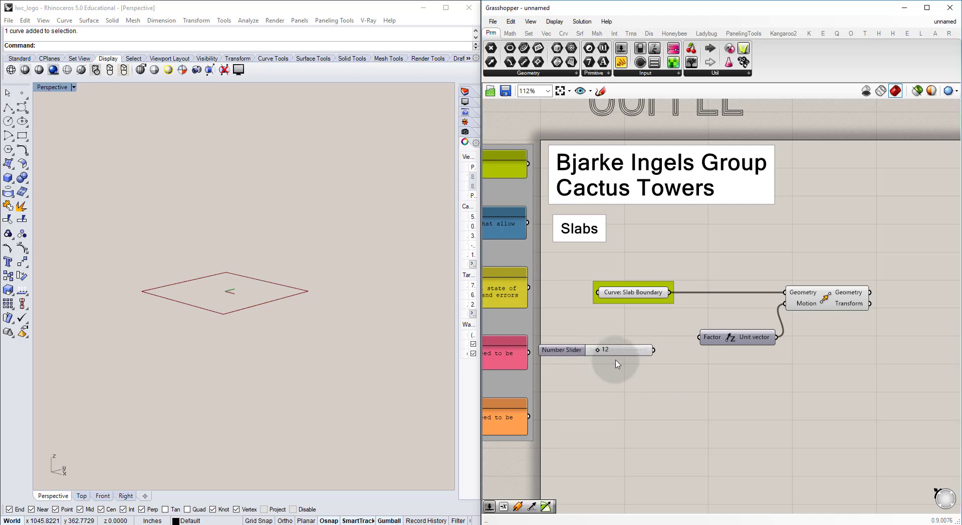
left_click_drag(624, 354, 627, 378)
left_click(673, 376)
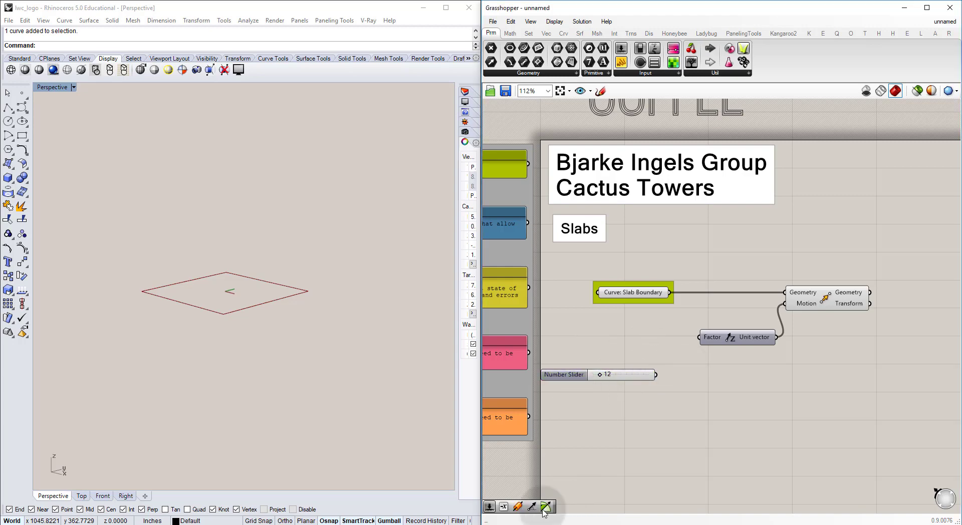
Add a Multiplication component between the number slider and the Unit Z vector.
double_click(688, 371)
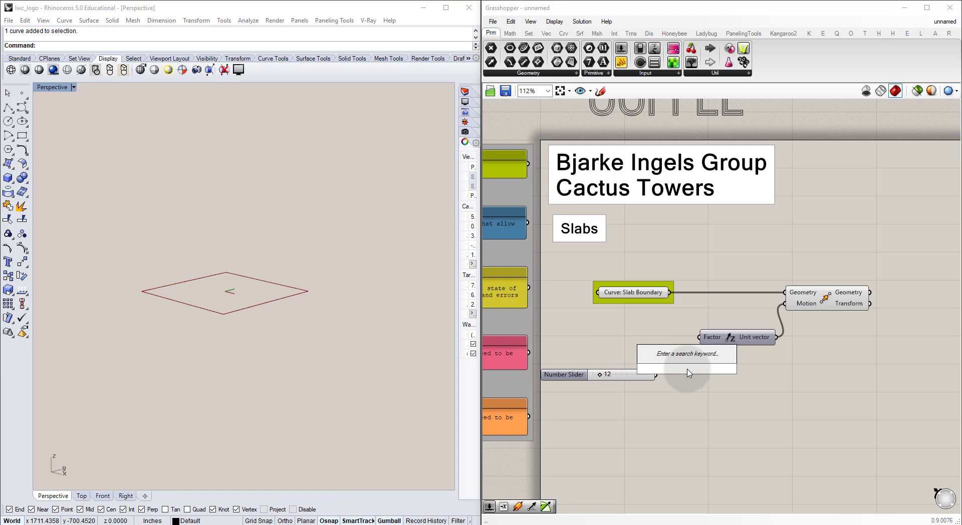
type("*")
key("Return")
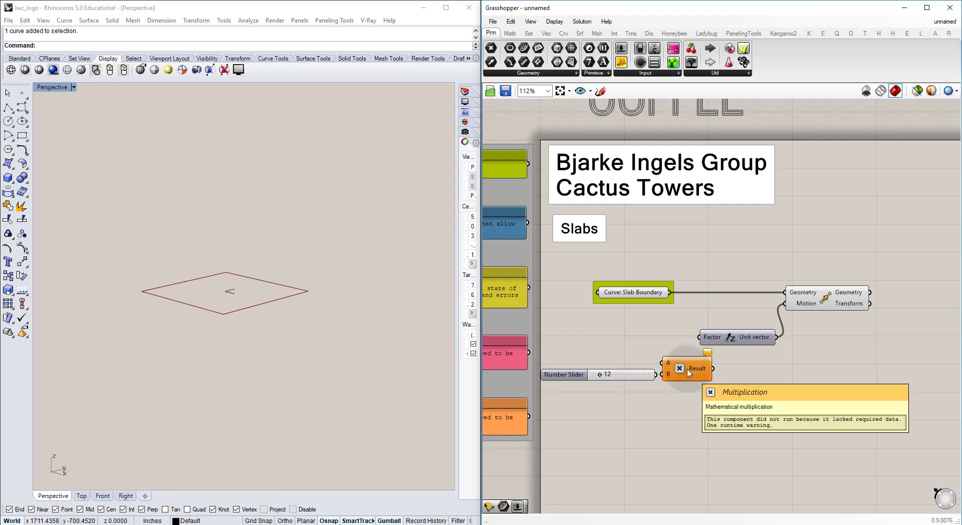
Multiply the number slider by a new panel containing 12 and connect the Result to the Unit Z component's Factor input.
left_click_drag(656, 375, 689, 378)
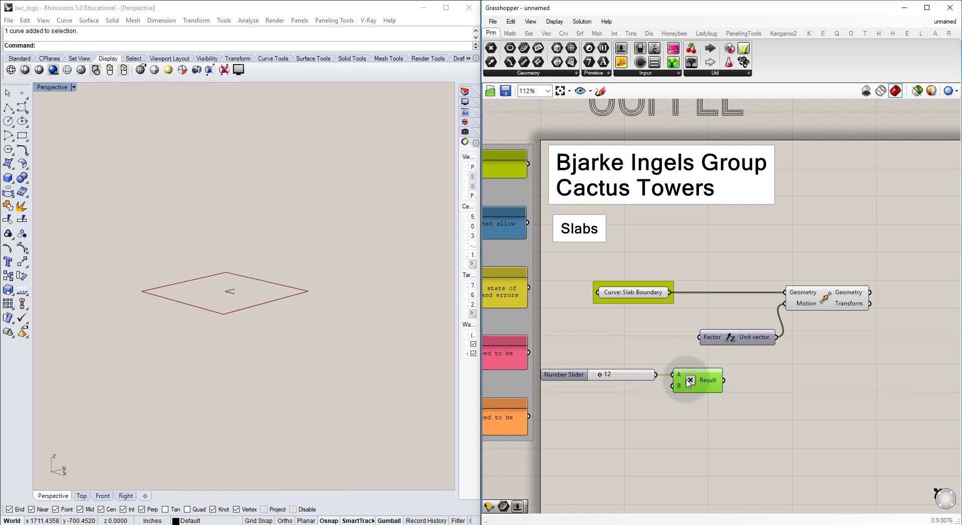
double_click(645, 407)
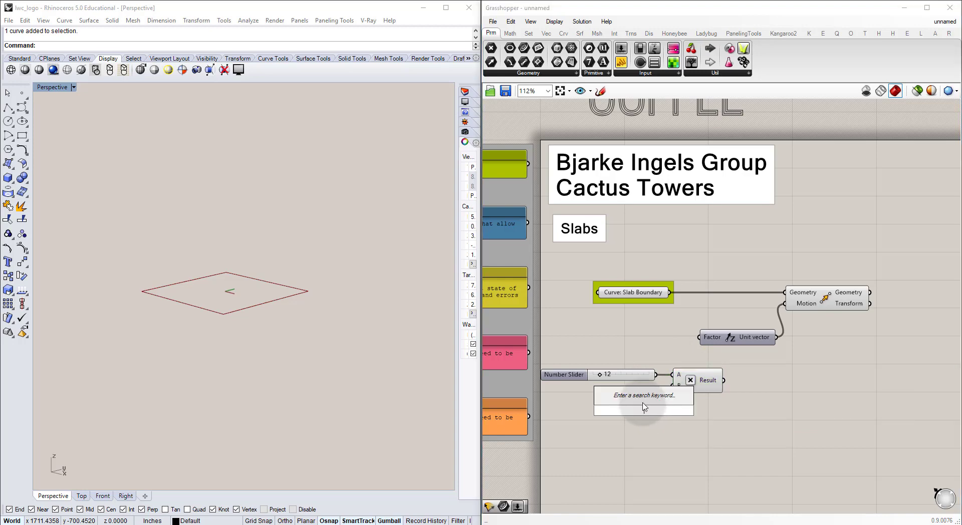
type("Panel")
key("Return")
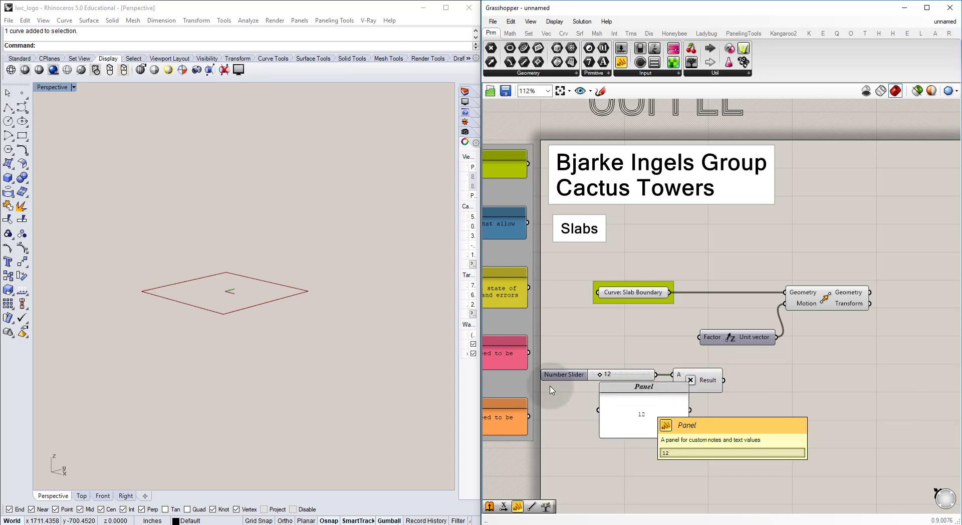
left_click_drag(690, 438, 701, 338)
left_click(700, 387)
Set the number slider feeding the Multiplication component to 8.
right_click_drag(318, 287, 293, 261)
left_click(616, 389)
scroll(591, 385, "up", 3)
left_click_drag(607, 365, 603, 365)
right_click_drag(410, 271, 387, 295)
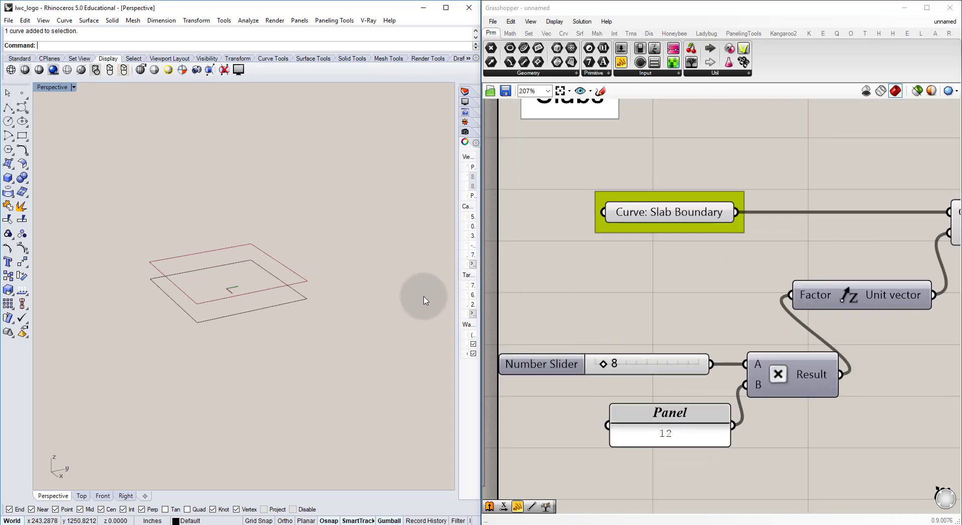
Group the number slider on its own and colour the group blue.
right_click_drag(670, 271, 670, 313)
scroll(635, 293, "down", 3)
left_click_drag(650, 364, 627, 327)
key("ctrl+g")
right_click(618, 348)
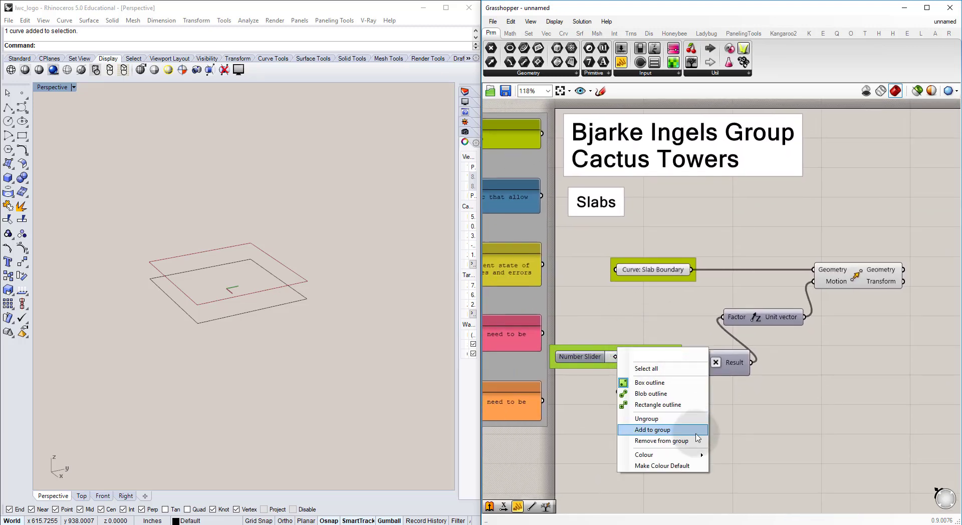
left_click(694, 465)
right_click(664, 363)
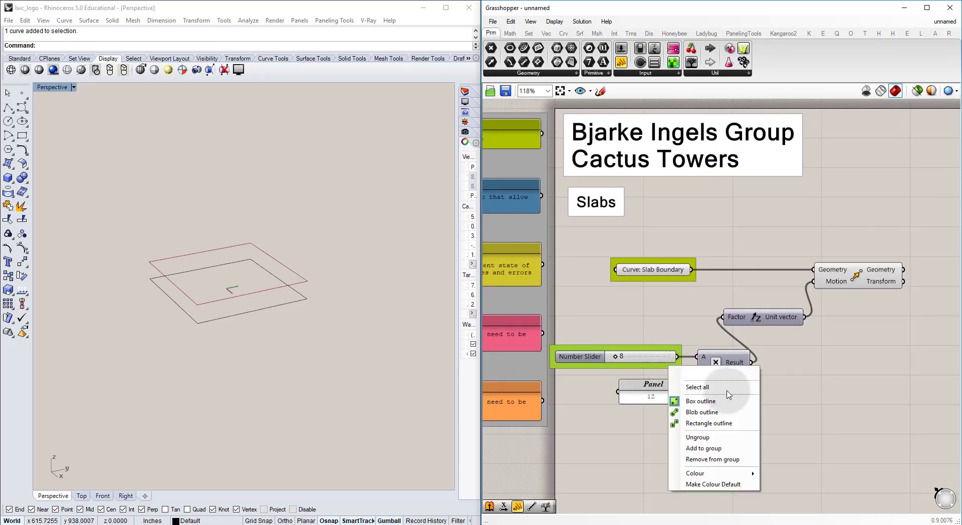
mouse_move(701, 474)
left_click_drag(857, 504, 551, 374)
Rename the grouped number slider as "Slab Height (ft)".
right_click(640, 356)
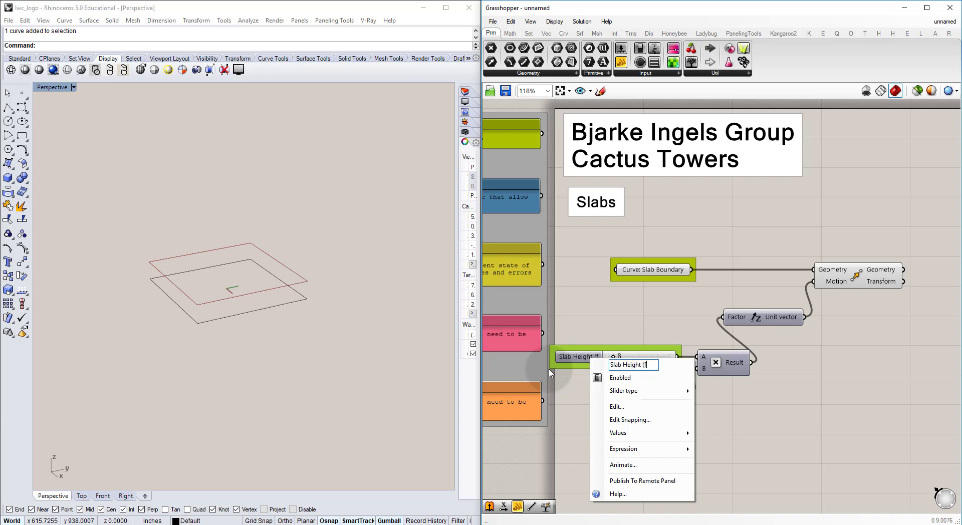
key("Return")
left_click(644, 336)
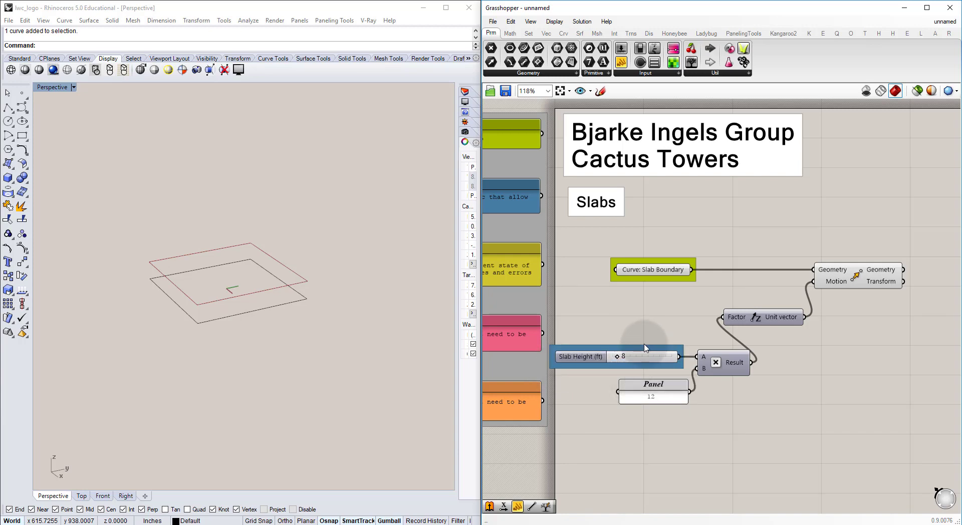
Move the Move component farther away from the Unit Z component to make room between them.
right_click_drag(712, 390, 647, 371)
scroll(646, 371, "down", 2)
right_click_drag(728, 330, 652, 336)
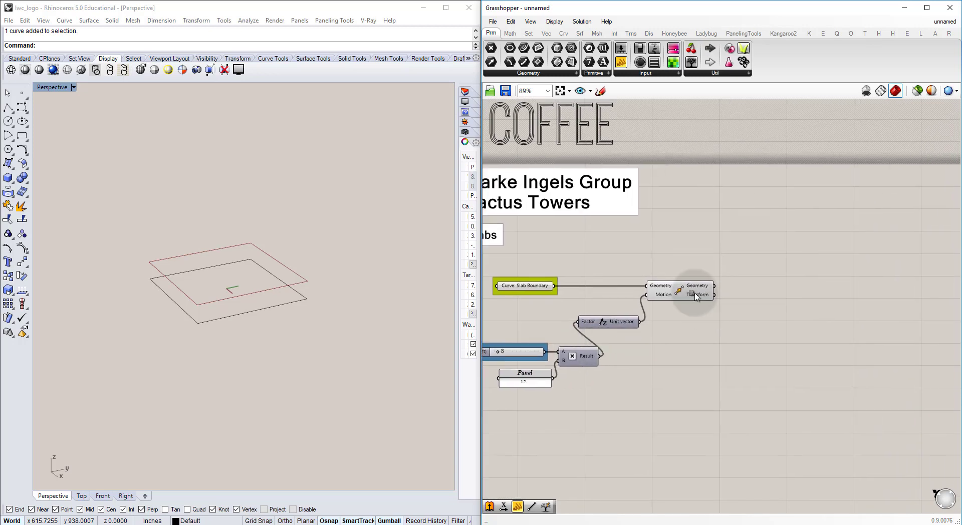
mouse_move(226, 290)
right_mouse_down()
mouse_move(233, 279)
mouse_move(221, 281)
right_mouse_up()
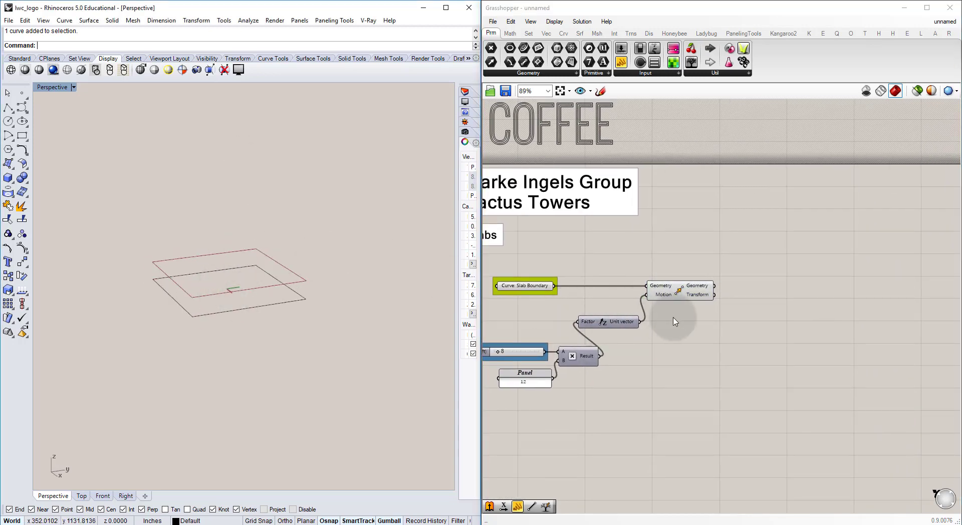
right_click_drag(677, 292, 652, 295)
left_click_drag(653, 295, 711, 291)
right_click_drag(645, 338, 687, 318)
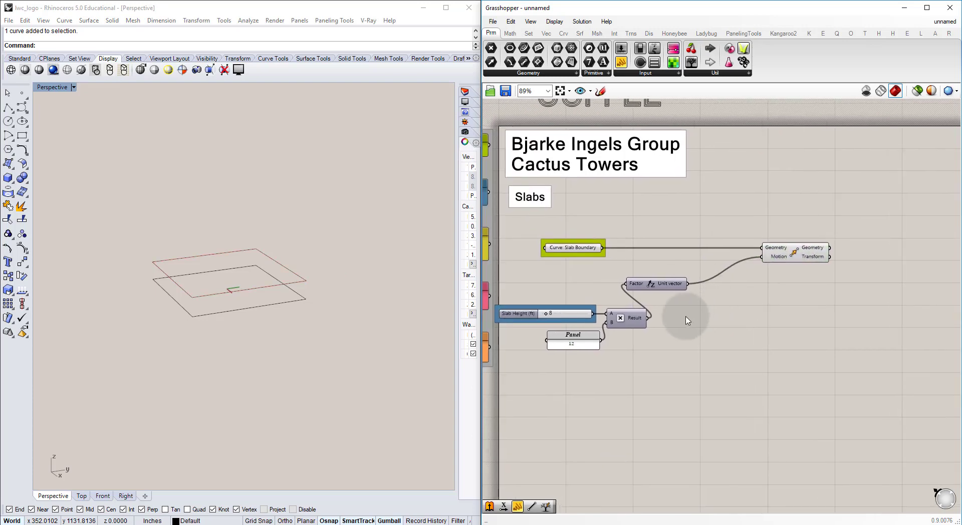
Add a Series component and place it beyond the Multiplication component, below the Move component's input wire.
double_click(685, 319)
type("series")
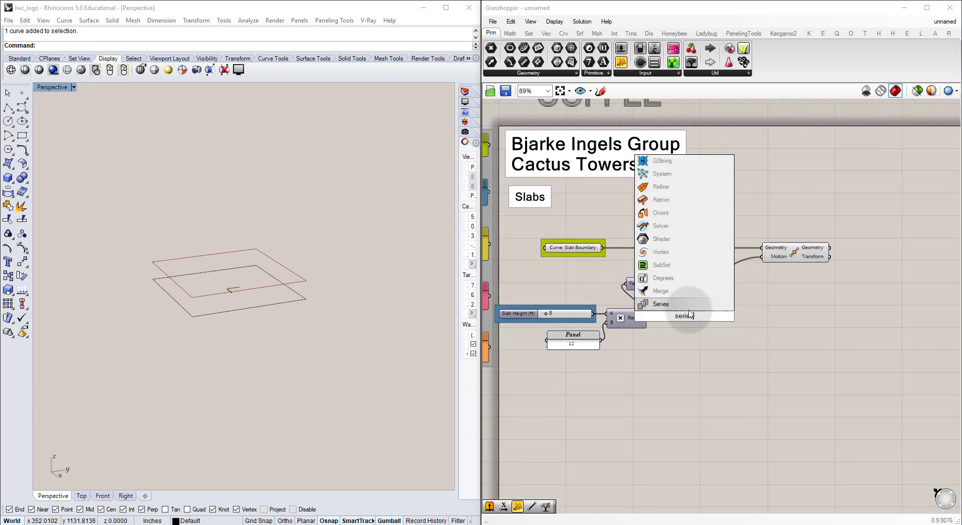
left_click(685, 305)
left_click_drag(688, 317, 728, 319)
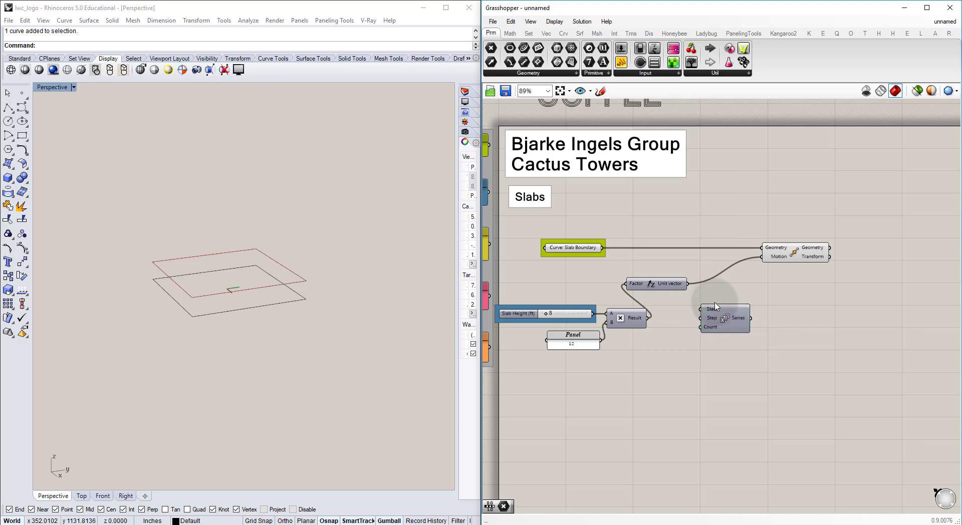
Add a small panel containing 0 beside the Series component and connect it to the Start input.
right_click_drag(714, 316, 729, 301)
scroll(726, 302, "up", 1)
left_click_drag(730, 299, 662, 296)
double_click(716, 302)
type("//0")
key("Return")
left_click_drag(672, 304, 719, 299)
left_click(681, 301)
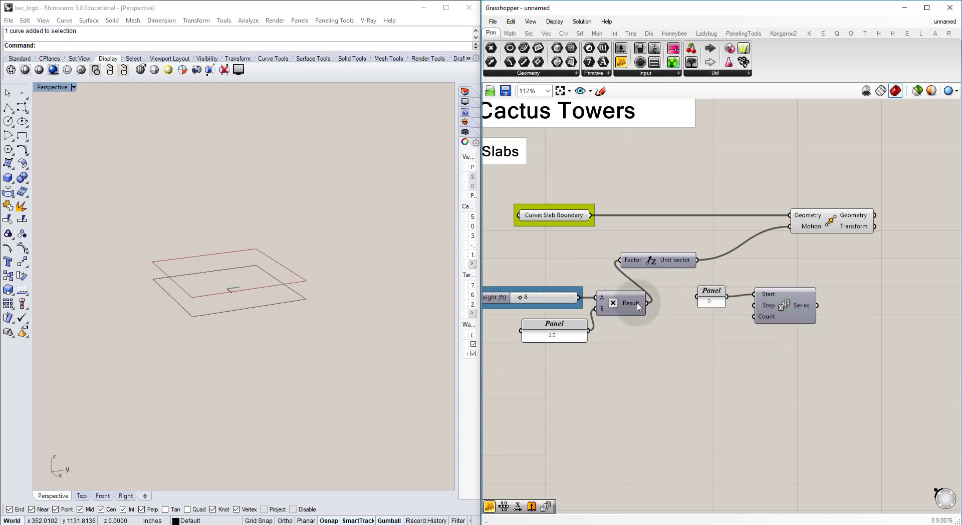
Connect the Multiplication Result to the Step input of the Series component.
right_click_drag(629, 307, 644, 310)
left_click_drag(661, 306, 772, 308)
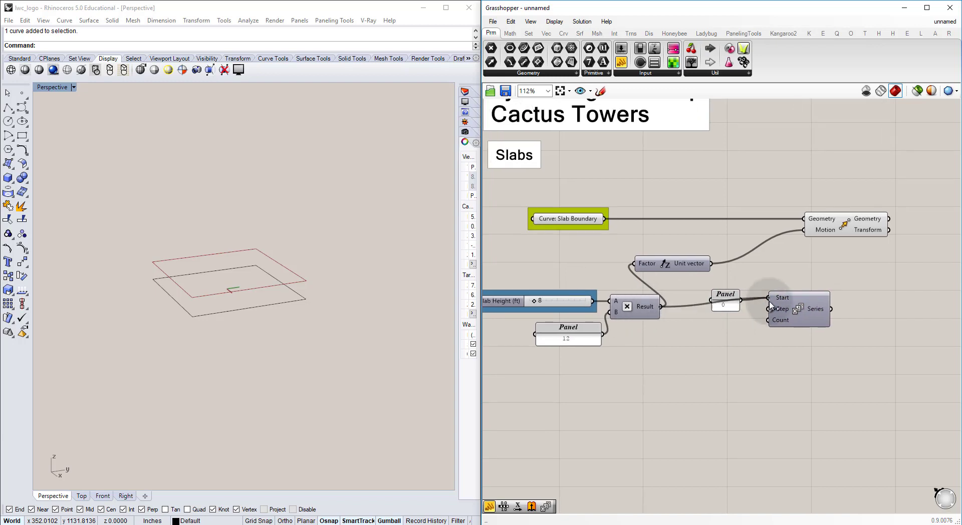
right_click_drag(772, 314, 767, 298)
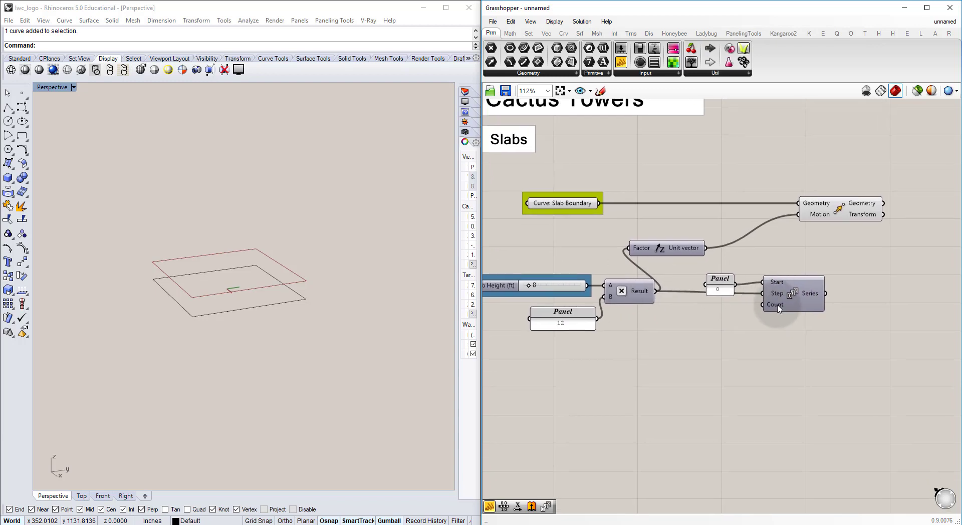
Add a number slider set to 15 below the Series component and rename it "Number of Floors".
double_click(672, 348)
type("15")
key("Return")
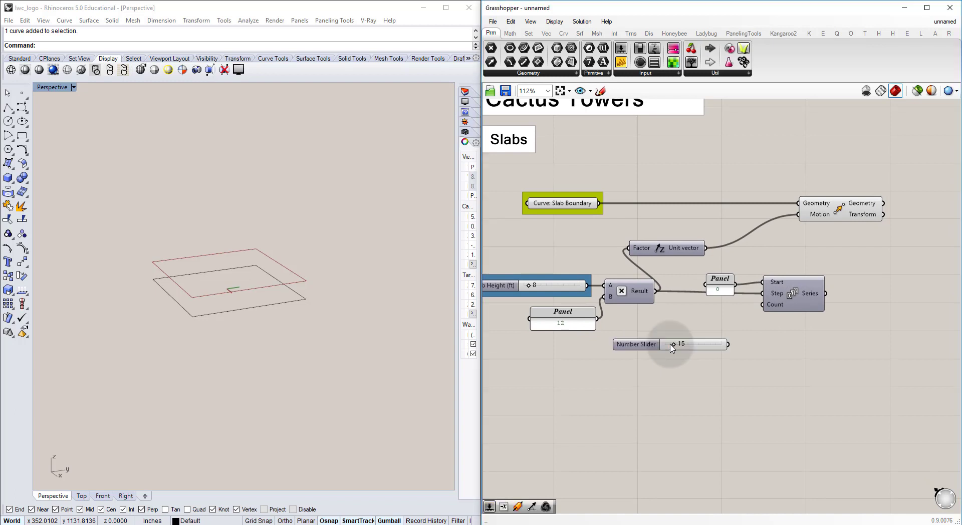
right_click(631, 344)
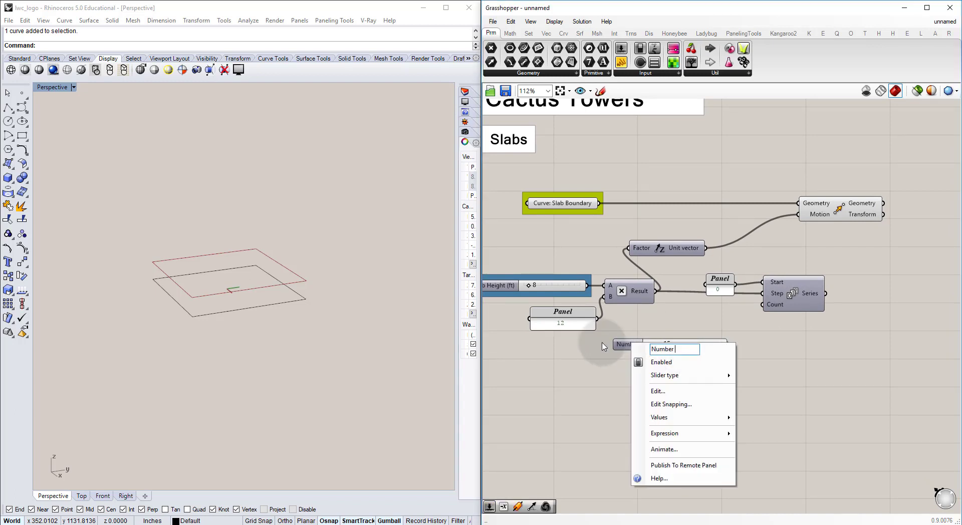
type("s")
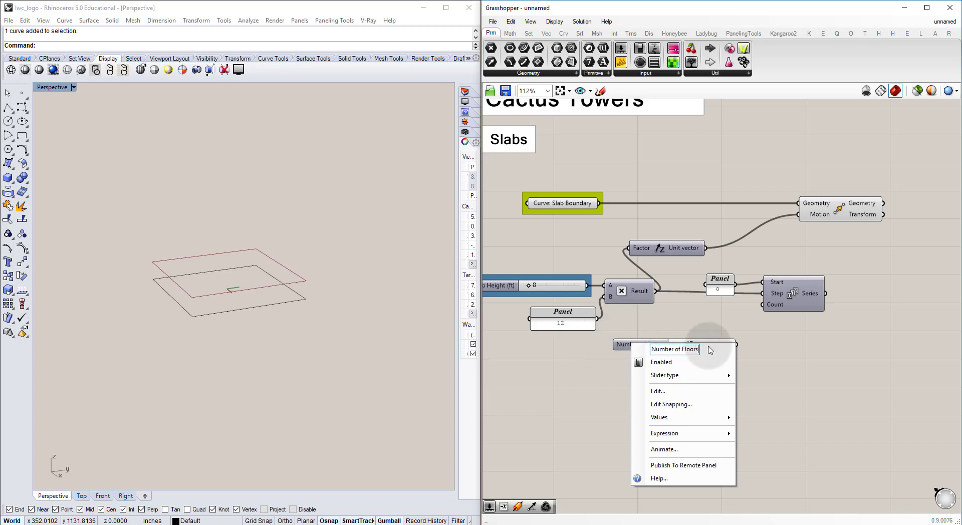
key("Return")
Group the Number of Floors slider and match the group's colour to the blue Slab Height group.
left_click_drag(716, 366, 657, 327)
key("ctrl+g")
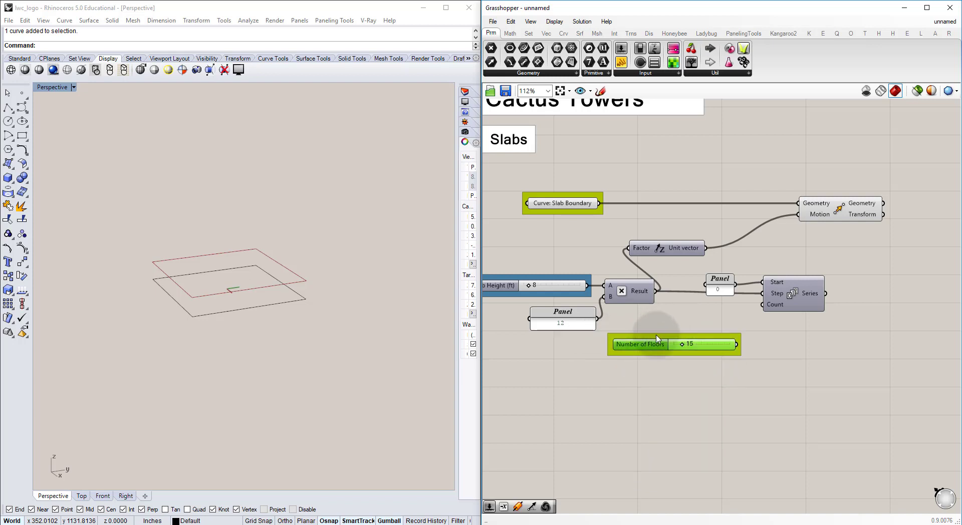
right_click(658, 336)
mouse_move(742, 443)
left_click(843, 503)
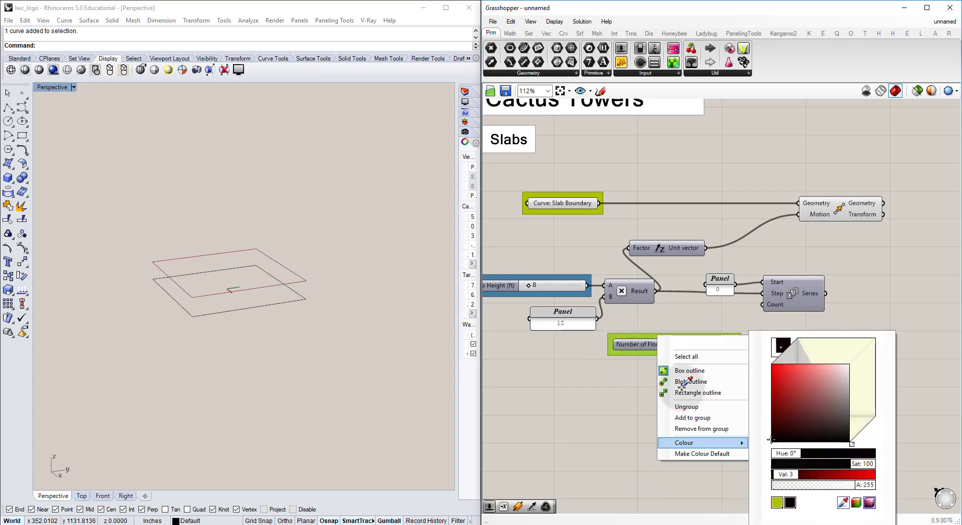
left_click(585, 276)
Connect Number of Floors to the Series Count input and the Series output to Unit Z's Factor, with Unit Z moved beside Move.
left_click_drag(738, 342, 772, 306)
left_click_drag(833, 295, 730, 222)
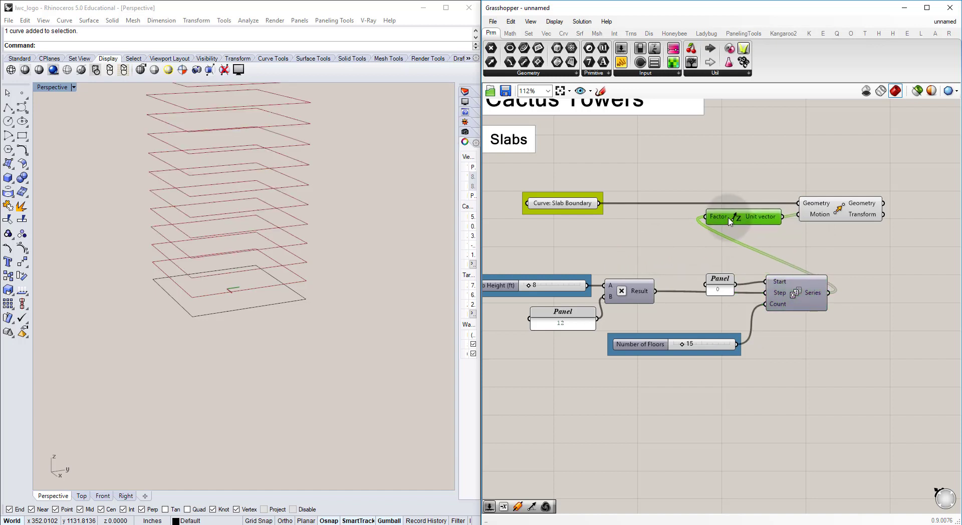
Shift the Unit Z and Move components together past the Series component.
left_click_drag(827, 225, 907, 217)
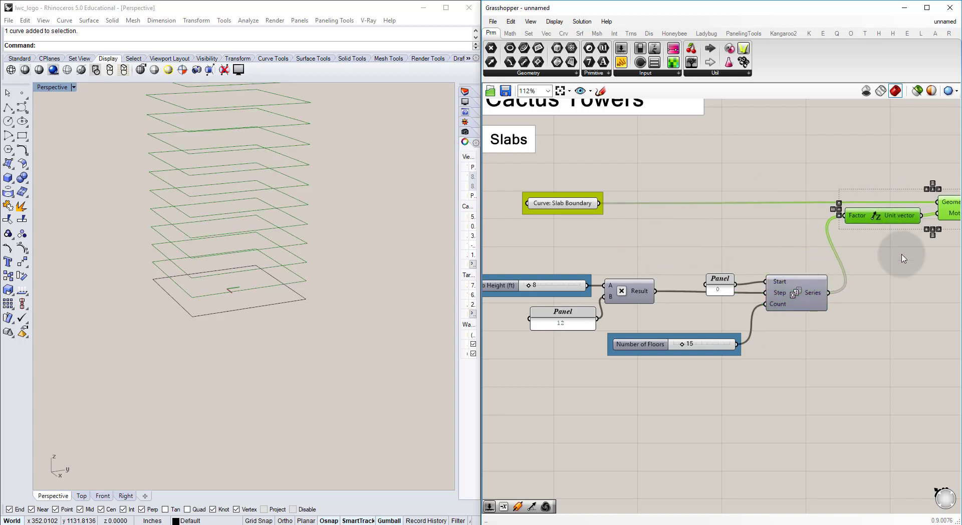
left_click(904, 256)
right_click_drag(904, 256, 827, 285)
left_click(794, 304)
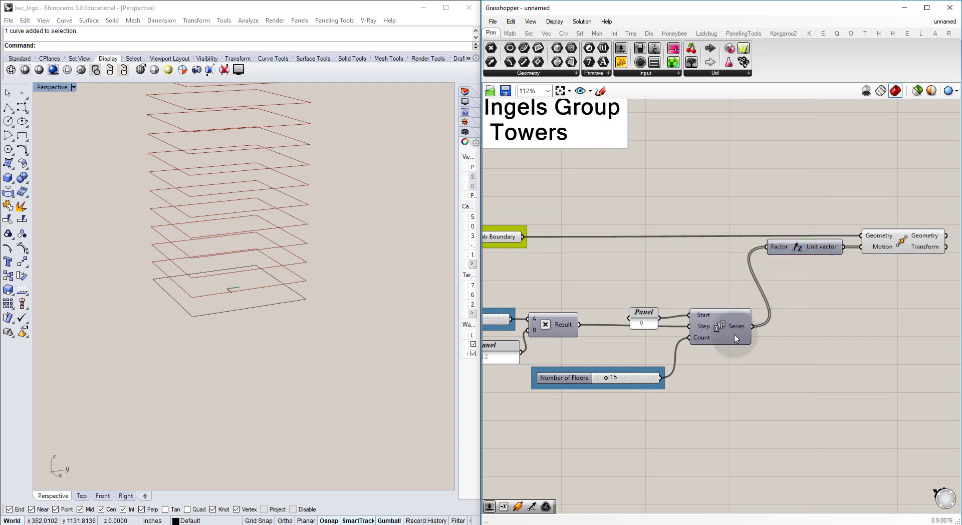
Add the Rotate component that rotates an object in a plane and place it after the Move component.
mouse_move(732, 333)
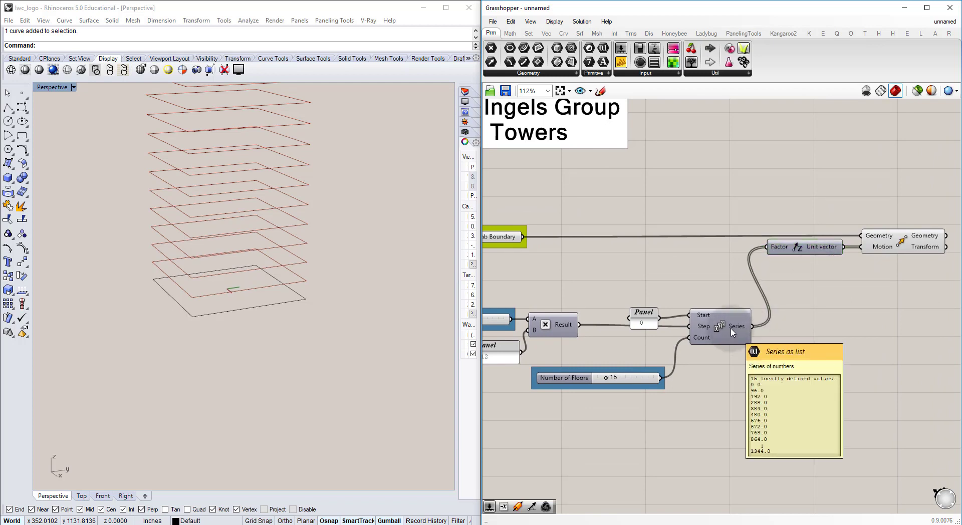
right_click_drag(186, 227, 250, 354, "shift")
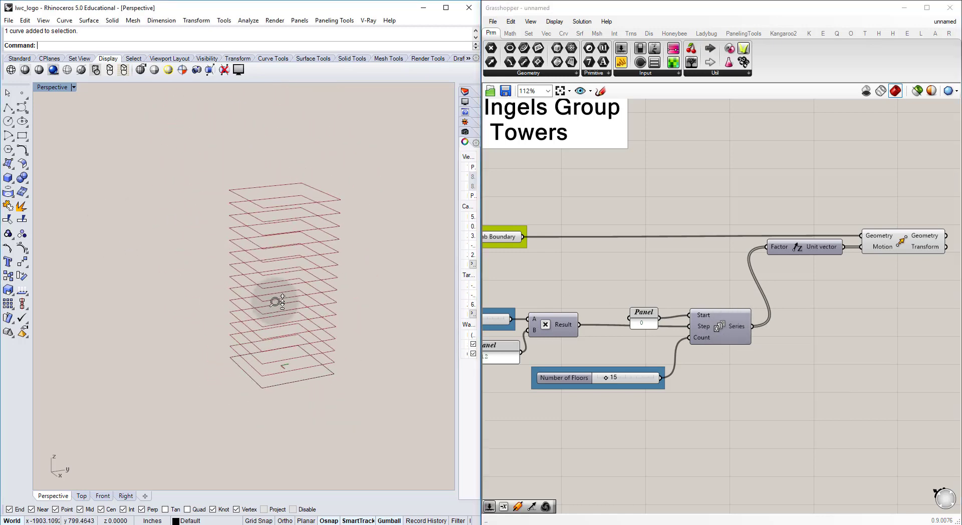
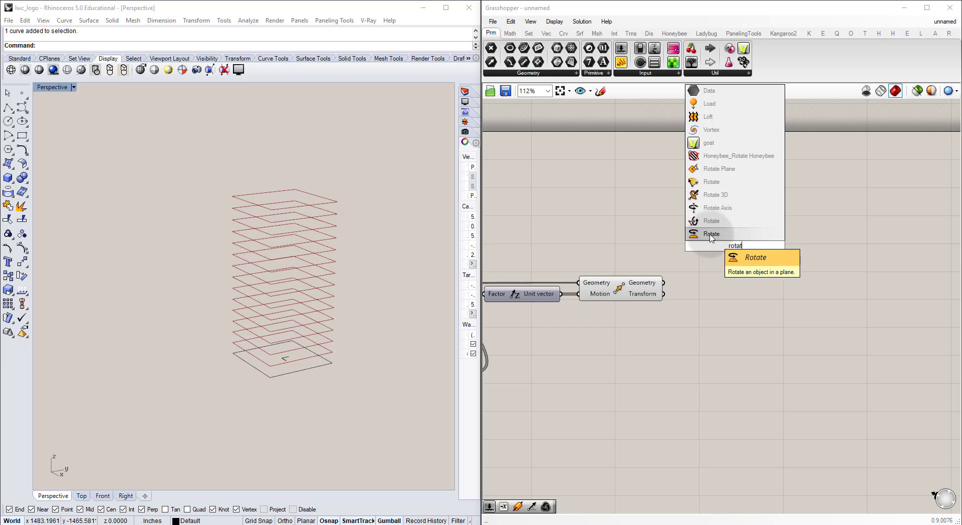
left_click(710, 235)
left_click_drag(726, 234, 766, 283)
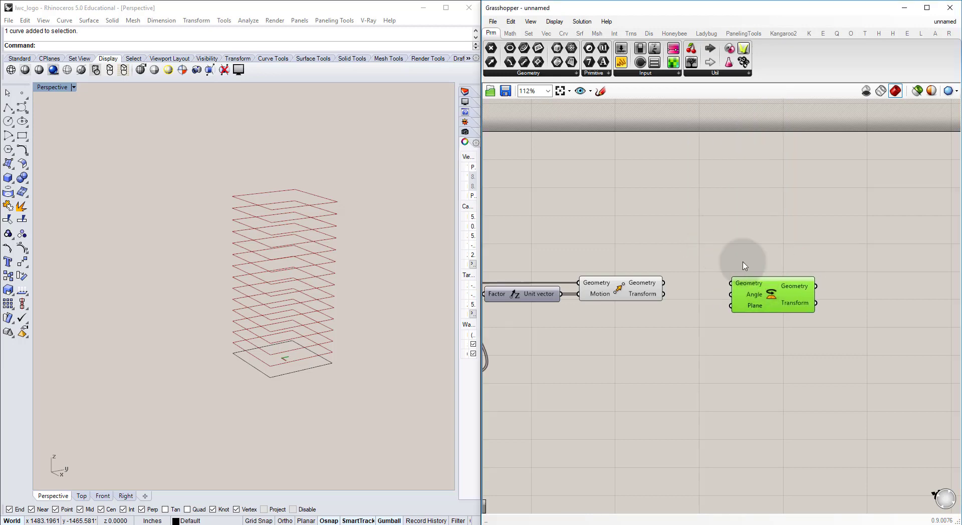
left_click(737, 262)
right_click_drag(715, 263, 667, 247)
left_click_drag(703, 269, 708, 270)
left_click(703, 257)
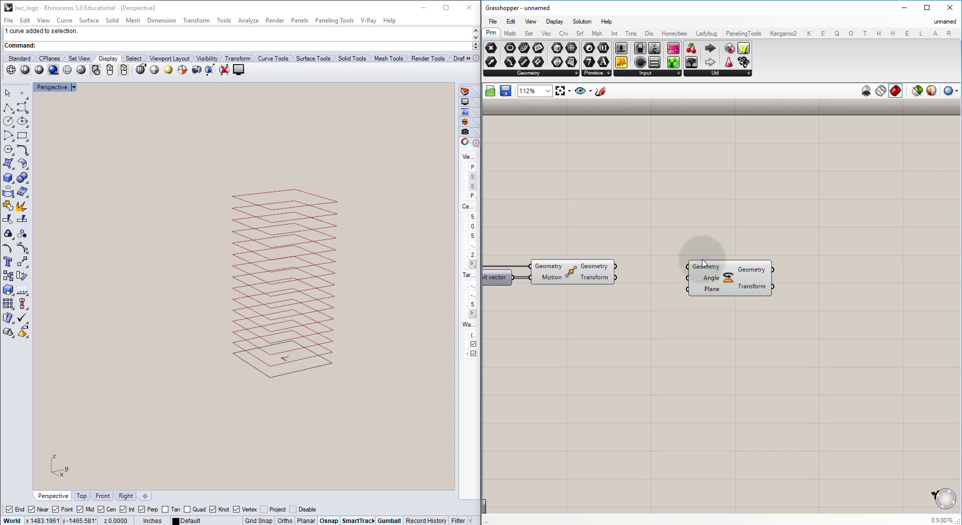
Connect the Move component's Geometry output to the Rotate component's Geometry input and space Rotate slightly farther away.
mouse_move(593, 269)
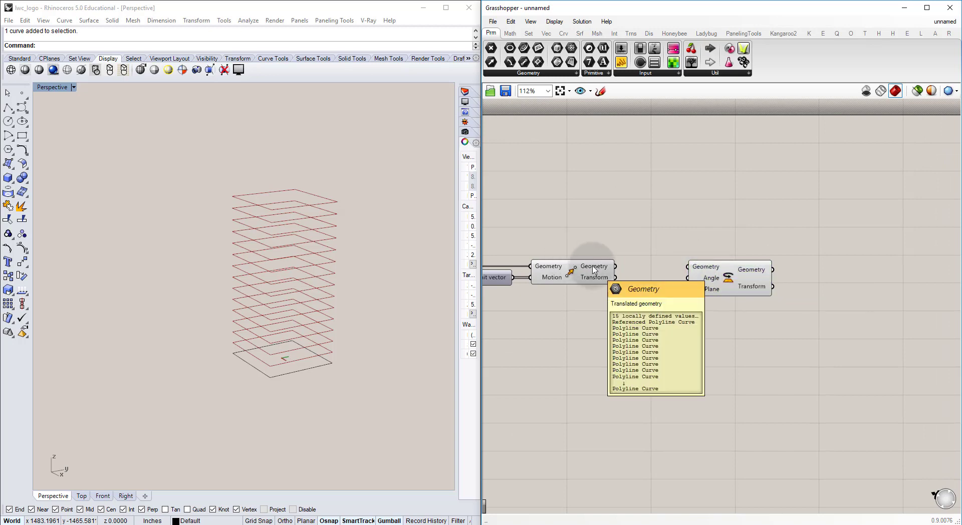
left_click_drag(610, 270, 726, 265)
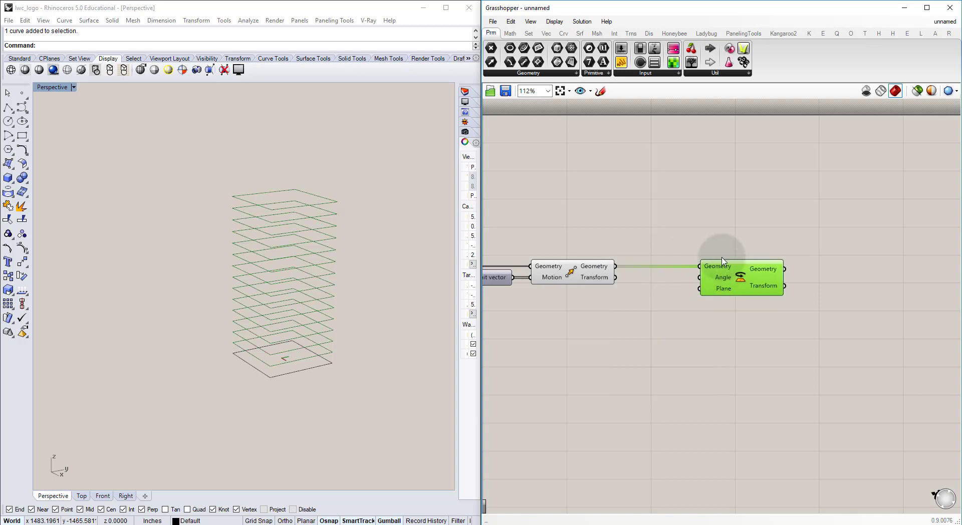
left_click(723, 256)
Add a number slider ranging from -90 to 90, set it to -50, and connect it to the Rotate component's Angle input.
mouse_move(715, 283)
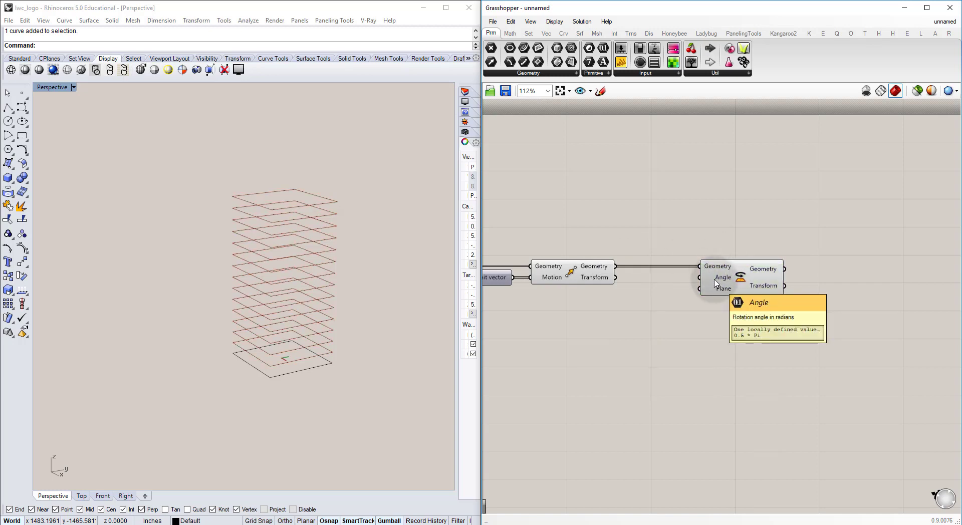
double_click(604, 340)
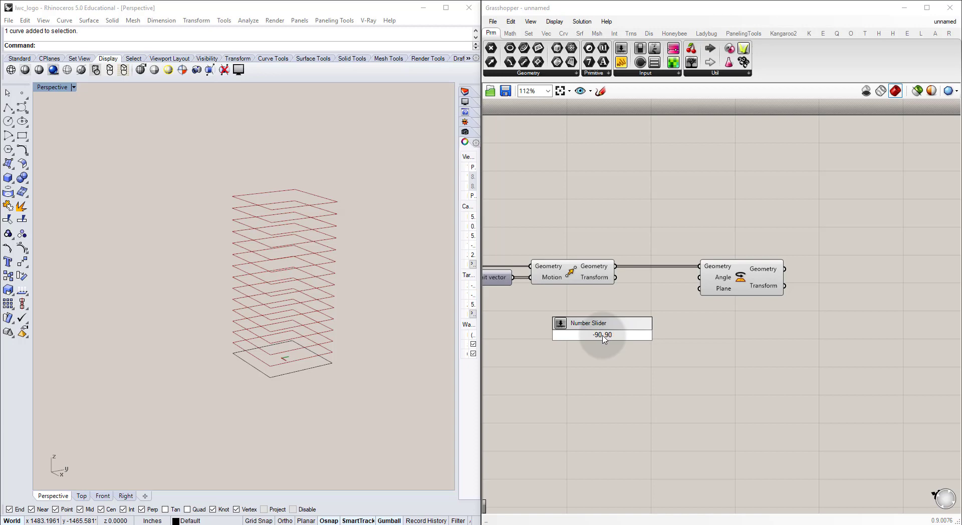
key("Return")
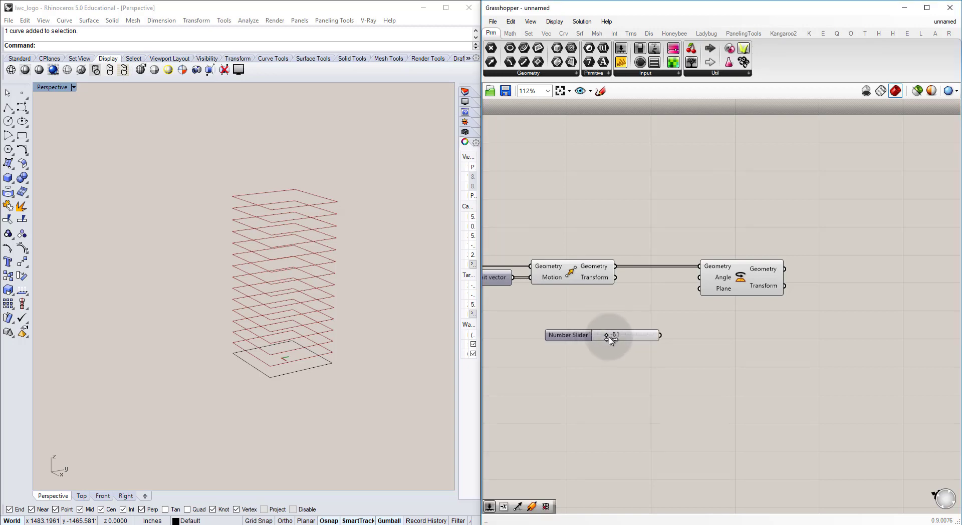
left_click_drag(639, 341, 707, 280)
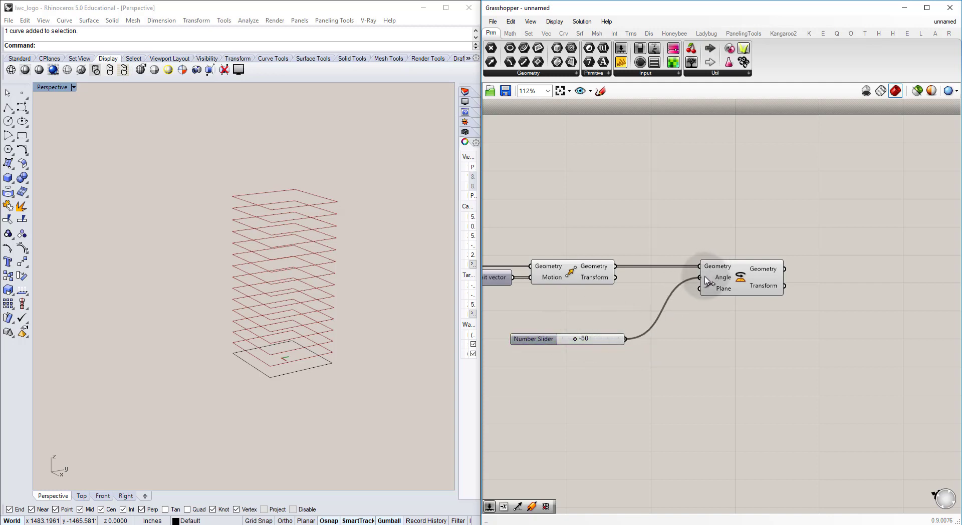
Switch the Rotate component's Angle input to degrees.
left_click(709, 280)
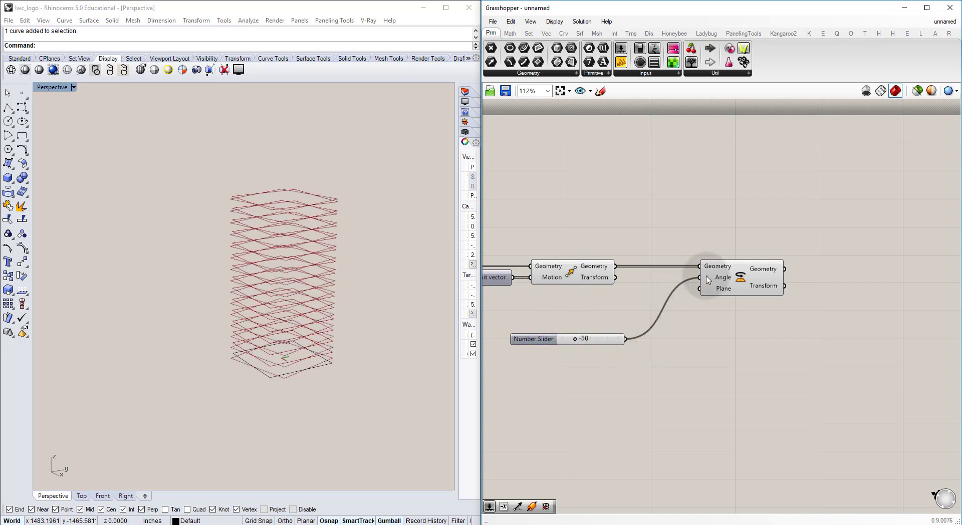
mouse_move(716, 280)
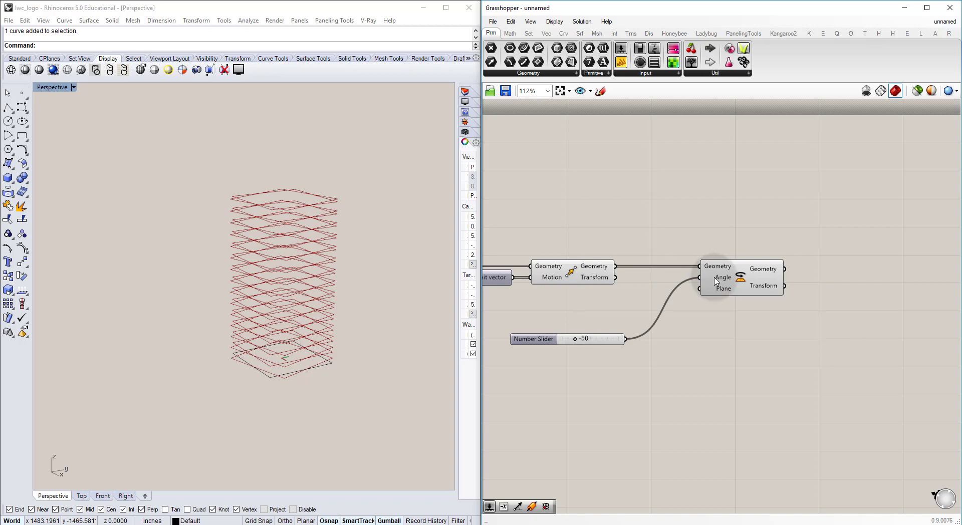
right_click(723, 284)
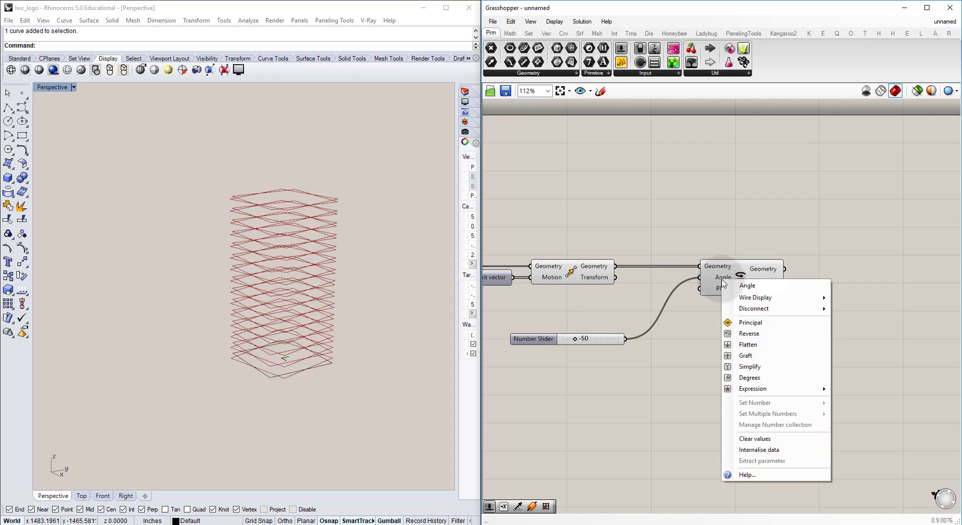
left_click(758, 379)
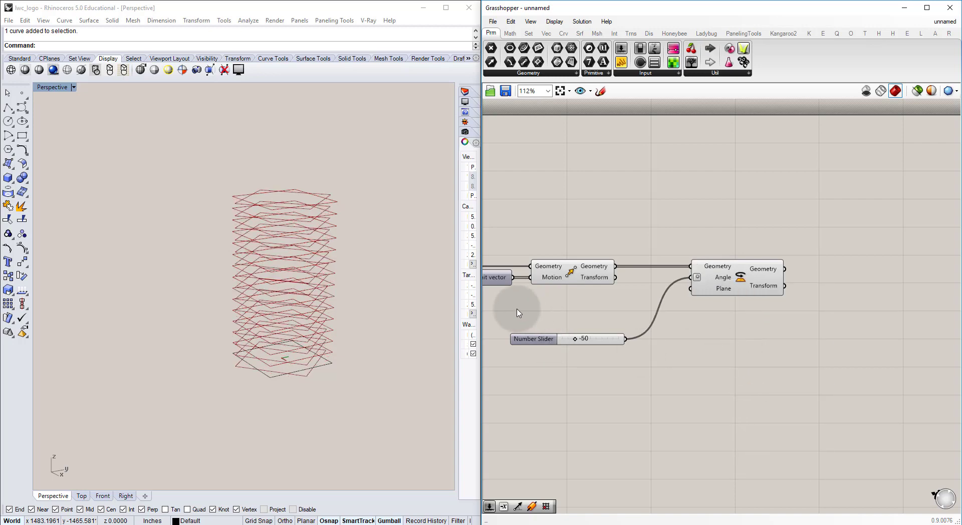
Set the angle slider to -73 and rename it Rotation Angle (°).
left_click_drag(576, 342, 555, 345)
right_click(542, 344)
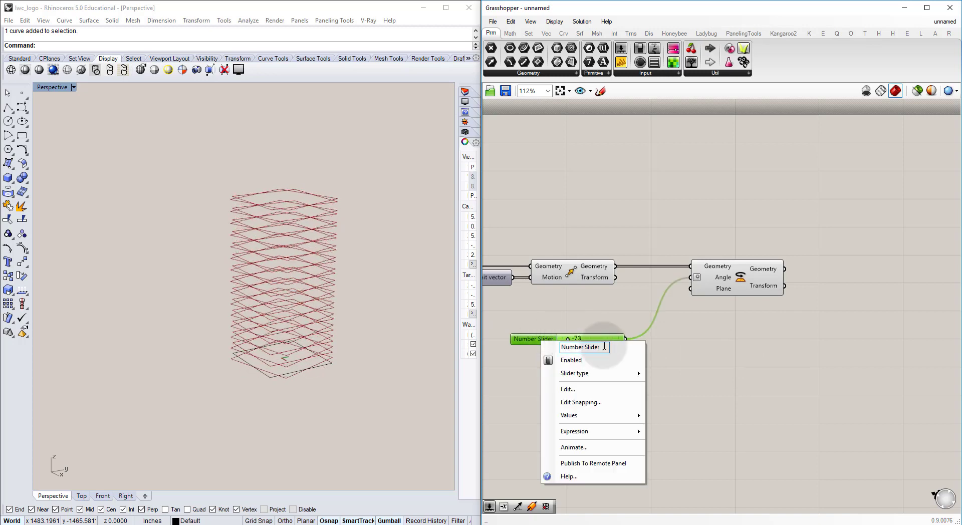
left_click(504, 352)
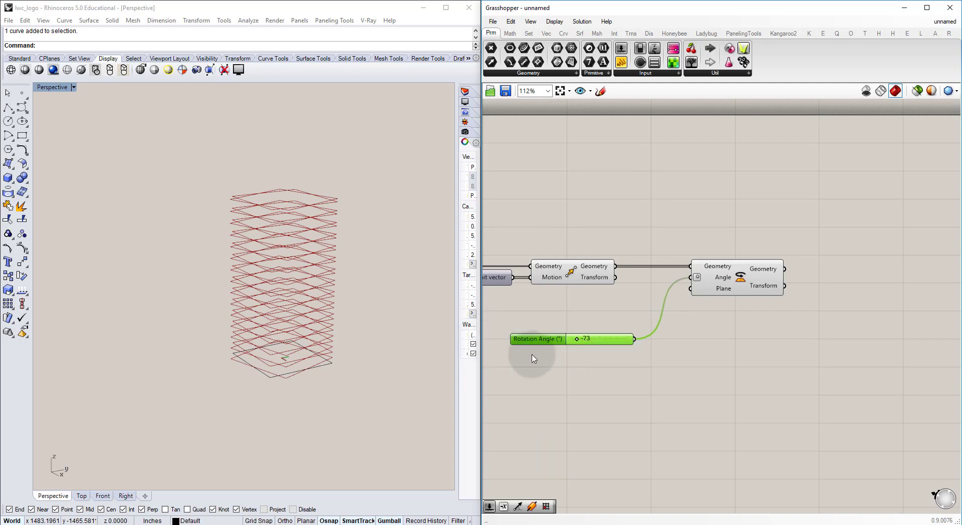
left_click(533, 301)
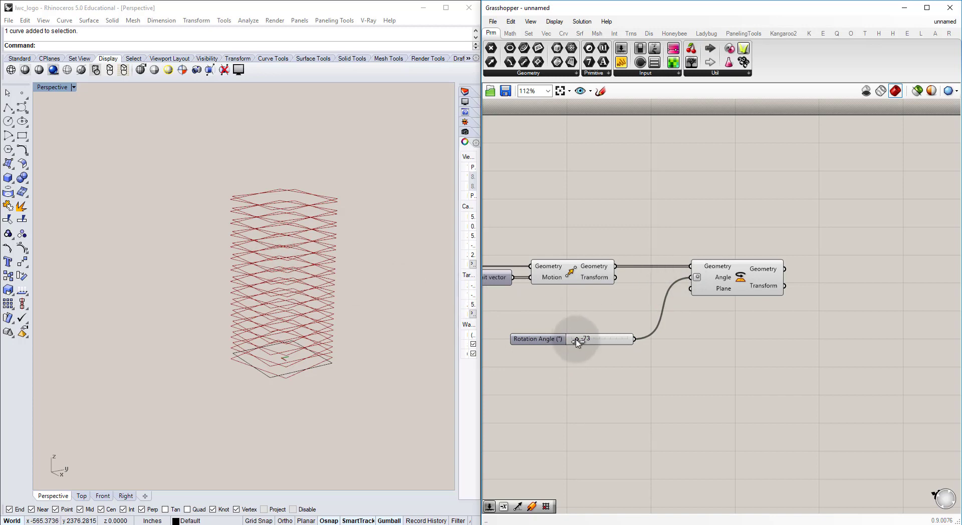
Set the Rotation Angle slider to -41 and turn off the Move component's preview.
left_click_drag(577, 341, 587, 341)
right_click_drag(437, 280, 415, 296)
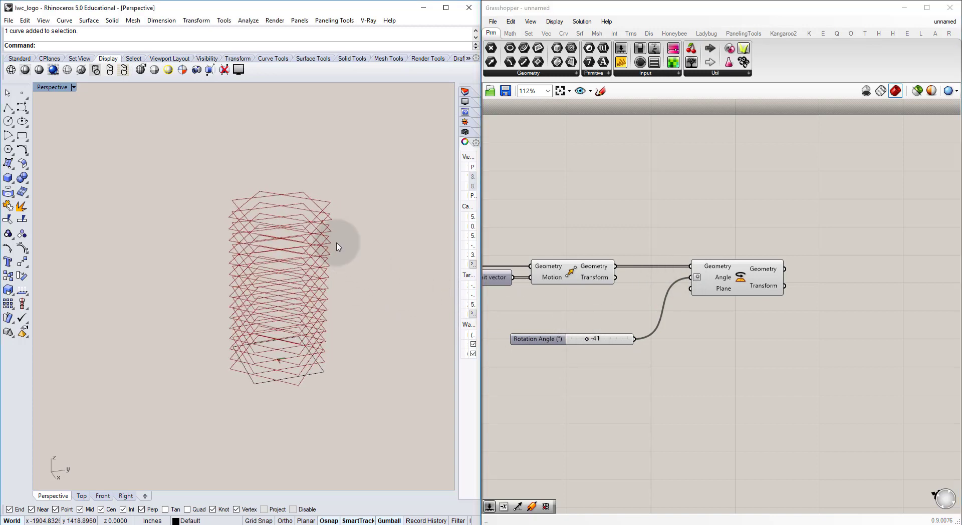
left_click(592, 281)
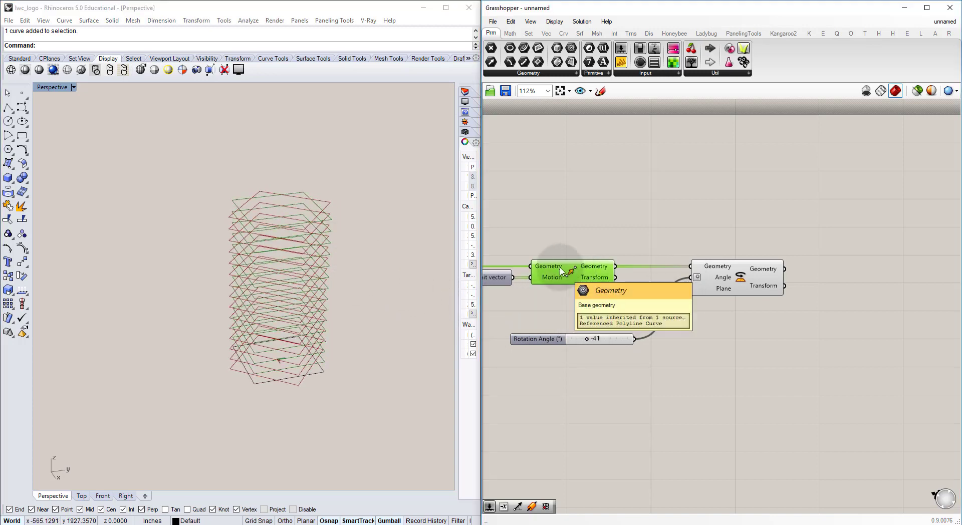
left_click(574, 226)
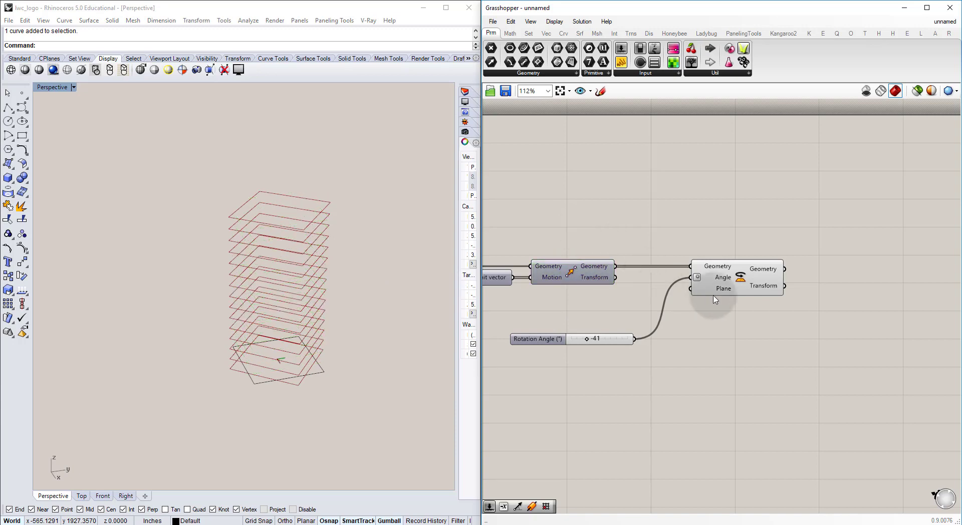
left_click(737, 273)
left_click(735, 224)
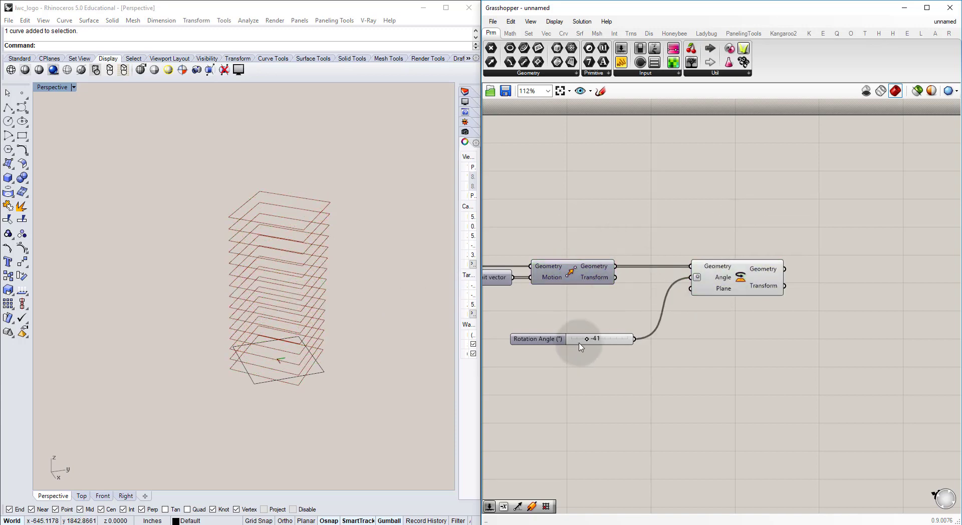
Set the Rotation Angle slider to -90.
left_click_drag(589, 341, 570, 350)
right_click_drag(616, 336, 678, 325)
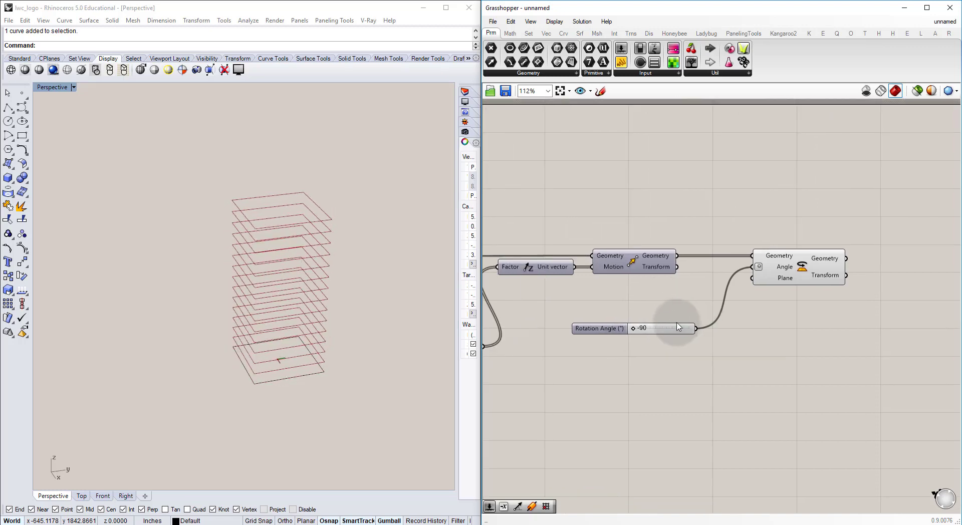
right_click_drag(248, 306, 297, 308)
Add a Random component below the Rotation Angle slider.
right_click_drag(589, 376, 561, 329)
double_click(646, 344)
type("random")
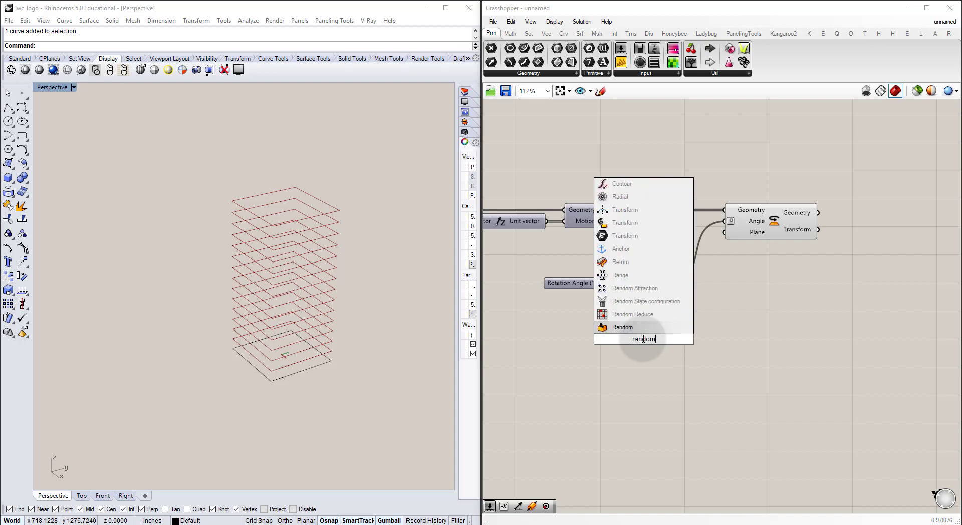
key("Return")
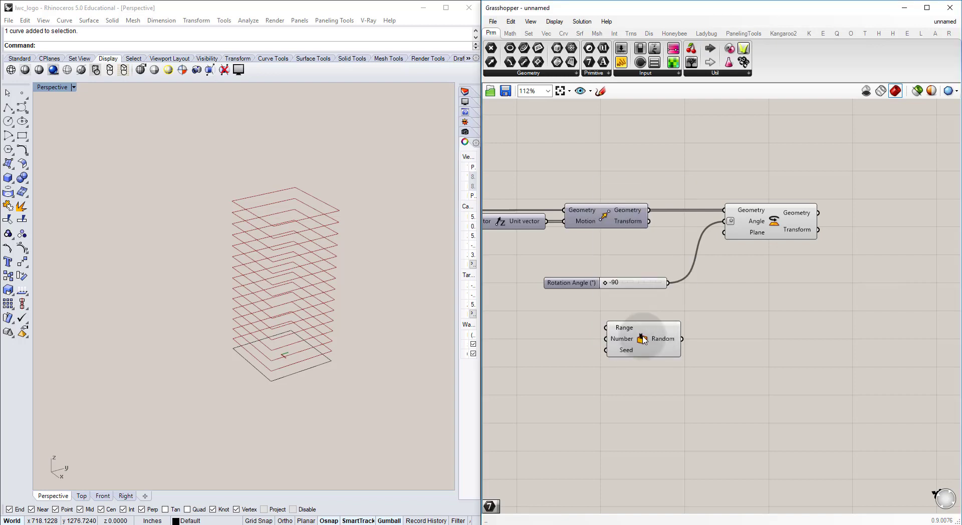
left_click_drag(644, 340, 667, 340)
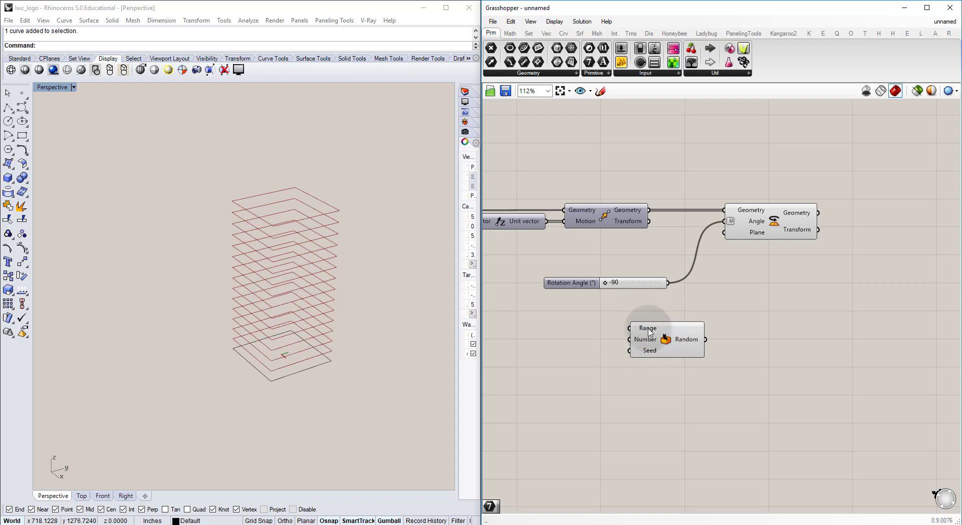
Add a panel beside the Random component and connect the Random output to it.
mouse_move(649, 343)
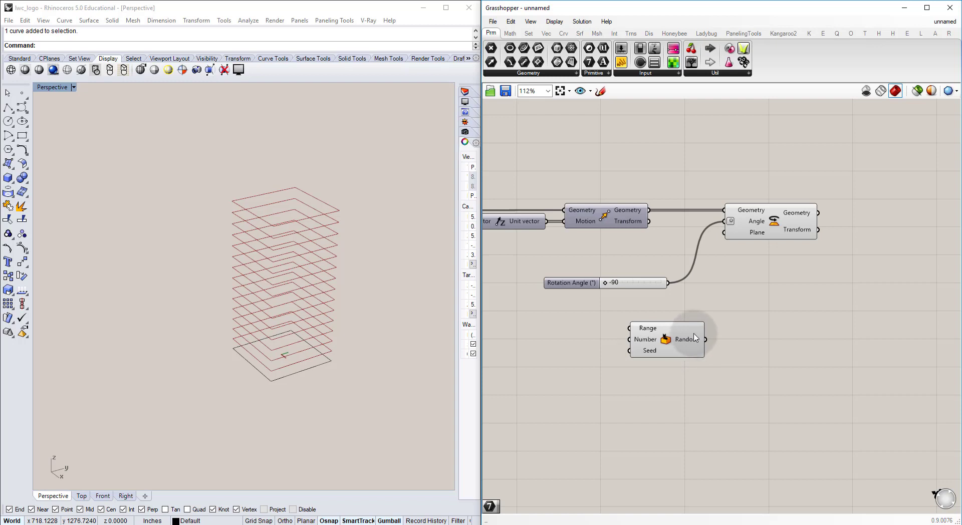
double_click(756, 326)
type("\"")
key("Return")
left_click_drag(746, 334, 821, 344)
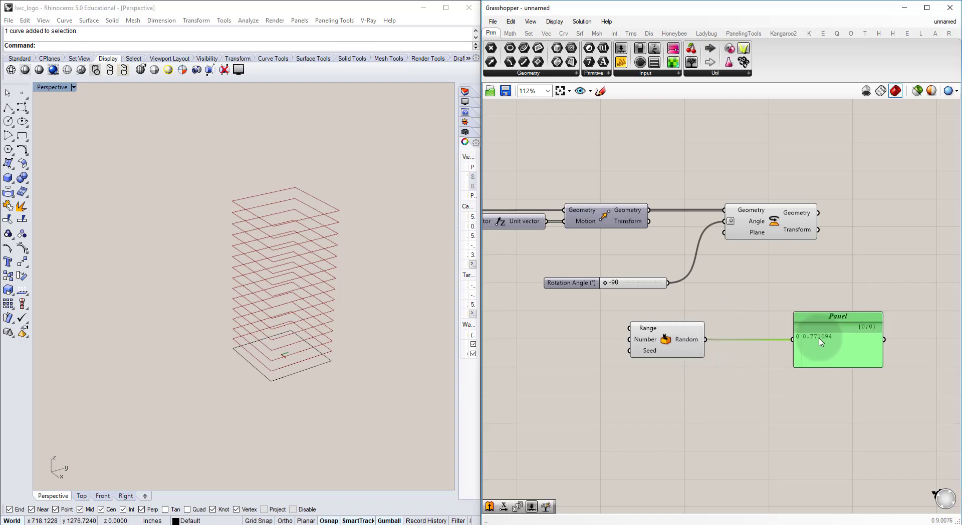
left_click(737, 349)
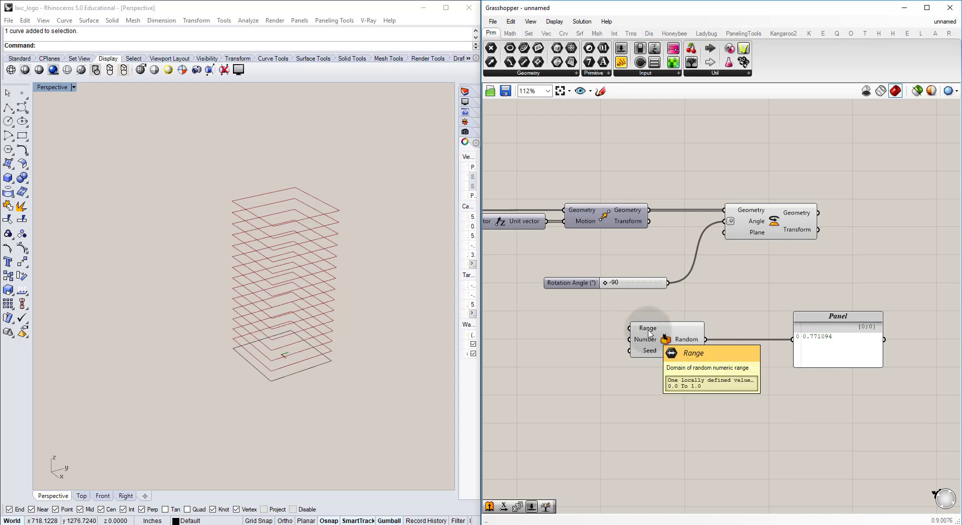
Add a Construct Domain component before the Random component and connect its Domain output to Random's Range input.
right_click_drag(649, 333, 629, 321)
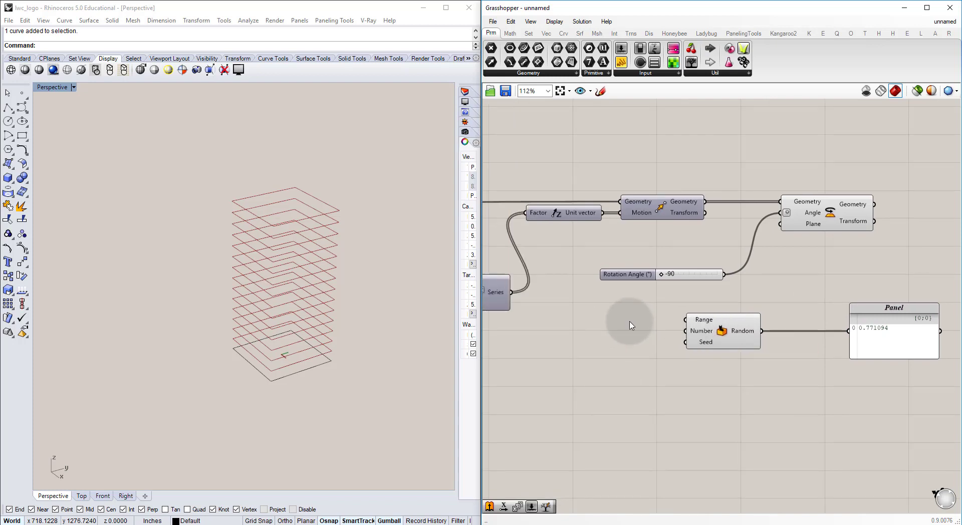
double_click(630, 325)
type("constrct a")
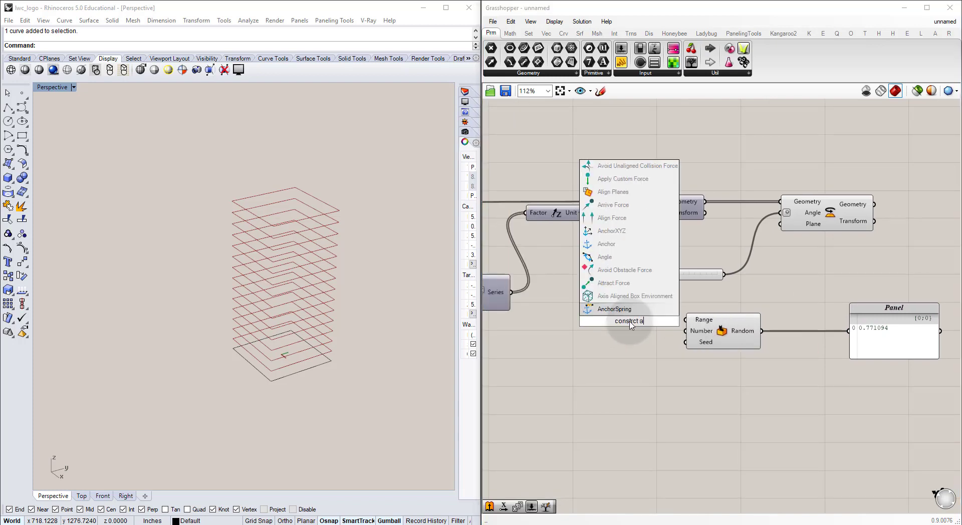
key("BackSpace")
type("dom")
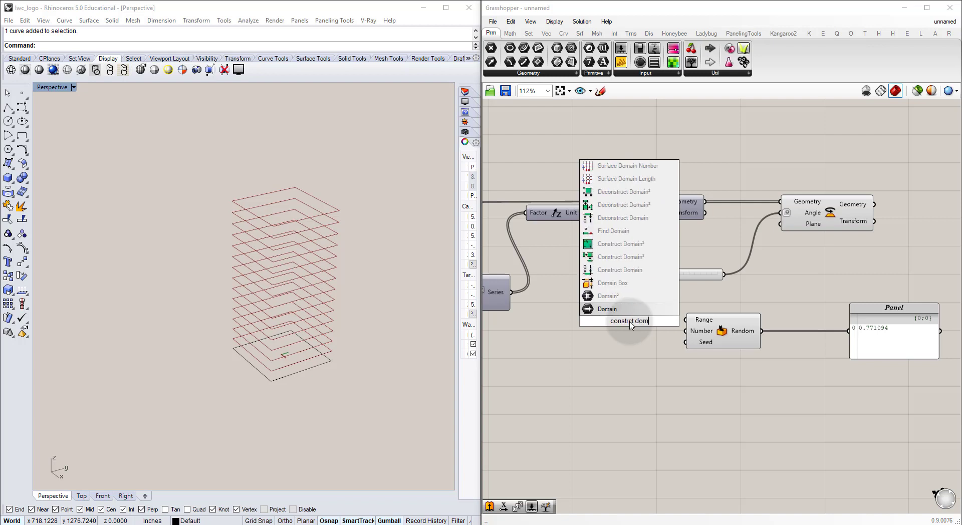
key("Up")
key("Up")
key("Return")
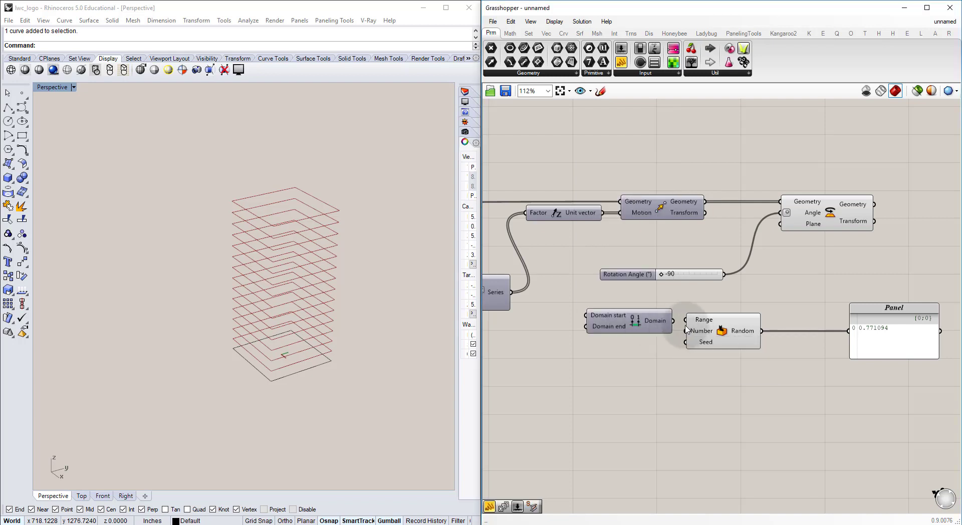
left_click_drag(637, 321, 632, 319)
left_click_drag(662, 274, 652, 291)
left_click(651, 291)
Add a compact panel containing -90, connected to the Construct Domain component's Domain start input, and duplicate it below.
right_click_drag(593, 319, 666, 304)
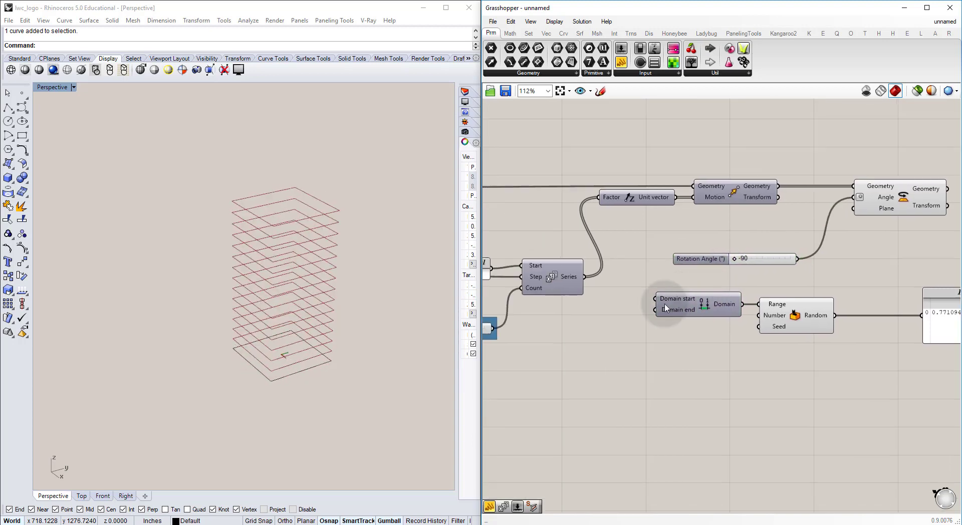
double_click(604, 320)
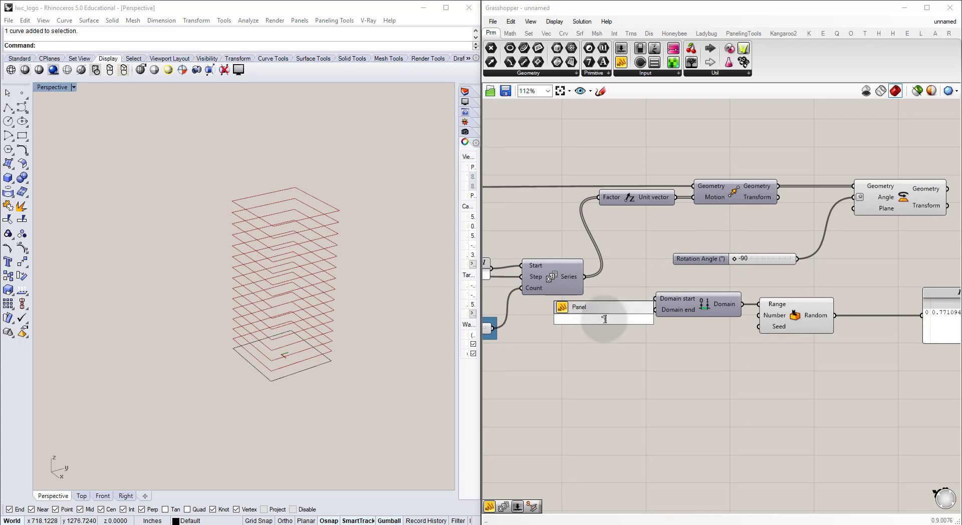
key("Return")
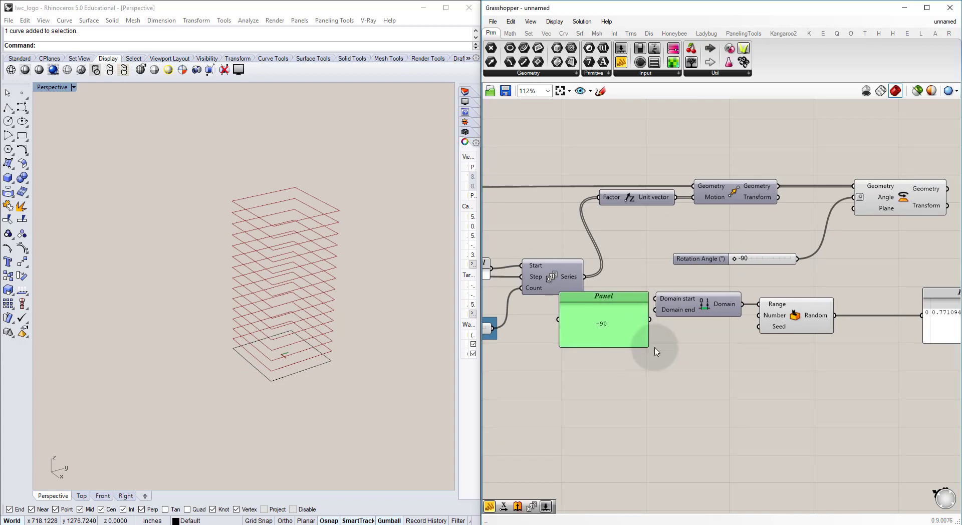
left_click_drag(647, 345, 638, 302)
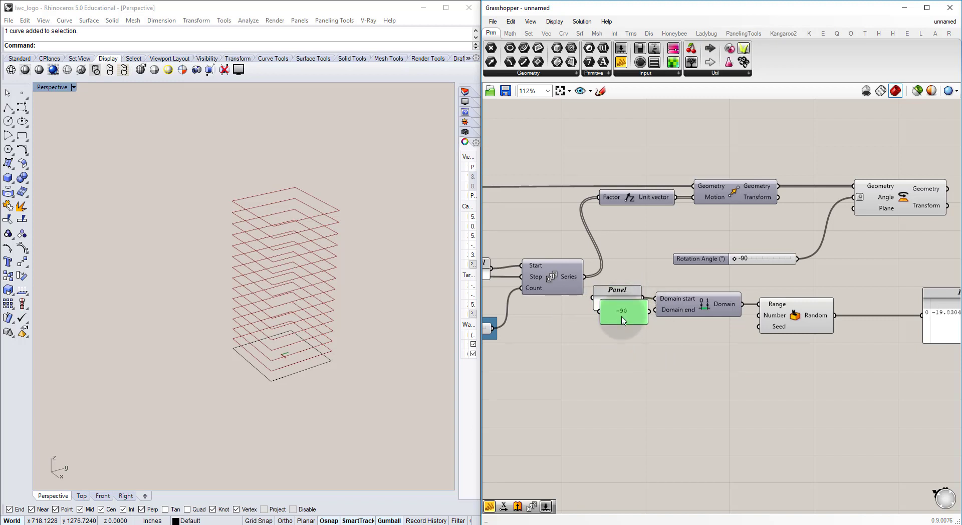
Set the duplicated panel to 90 and connect it to the Construct Domain component's Domain end input.
double_click(618, 328)
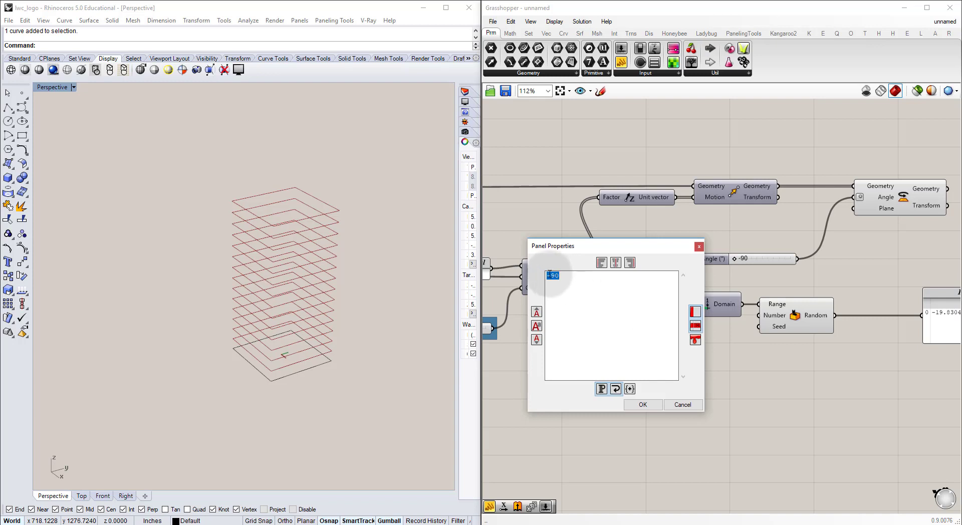
left_click(603, 309)
key("BackSpace")
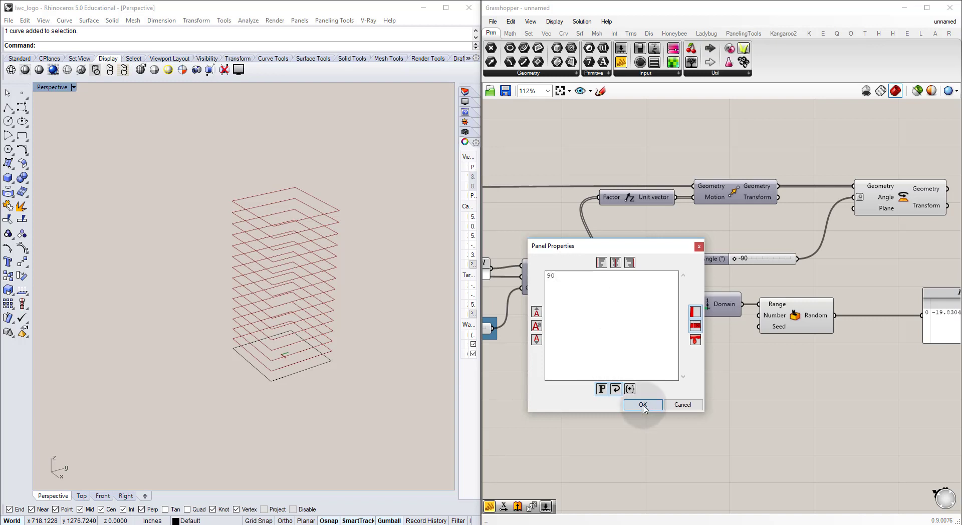
left_click(643, 405)
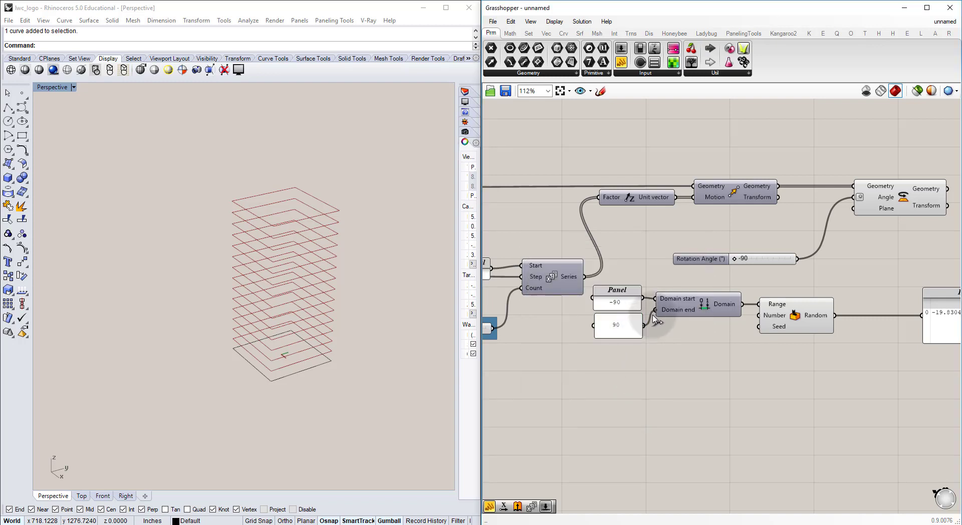
left_click_drag(653, 315, 655, 312)
Move the panel with the random values closer to the Random component.
right_click_drag(703, 331, 602, 341)
left_click(685, 323)
left_click(750, 303)
mouse_move(704, 327)
right_mouse_down()
mouse_move(695, 331)
mouse_move(708, 309)
right_mouse_up()
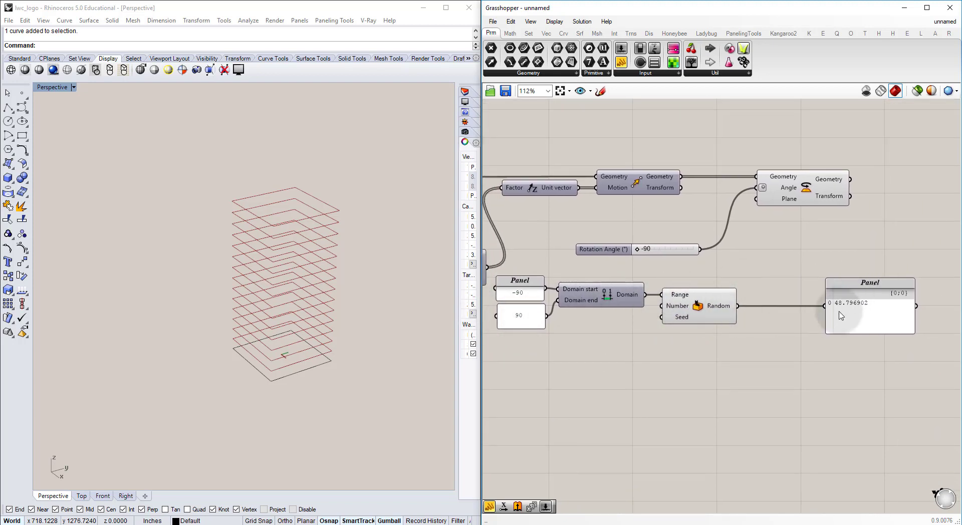
left_click_drag(857, 303, 786, 307)
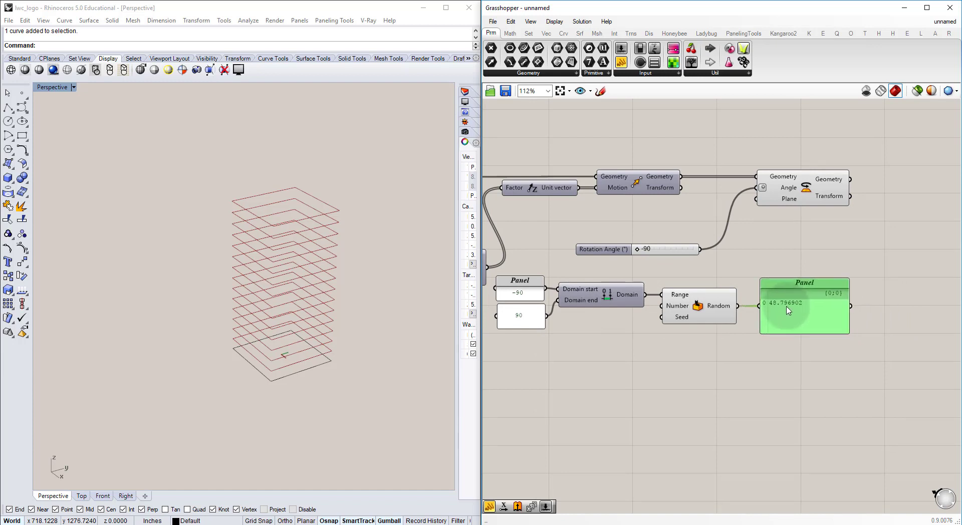
left_click(727, 322)
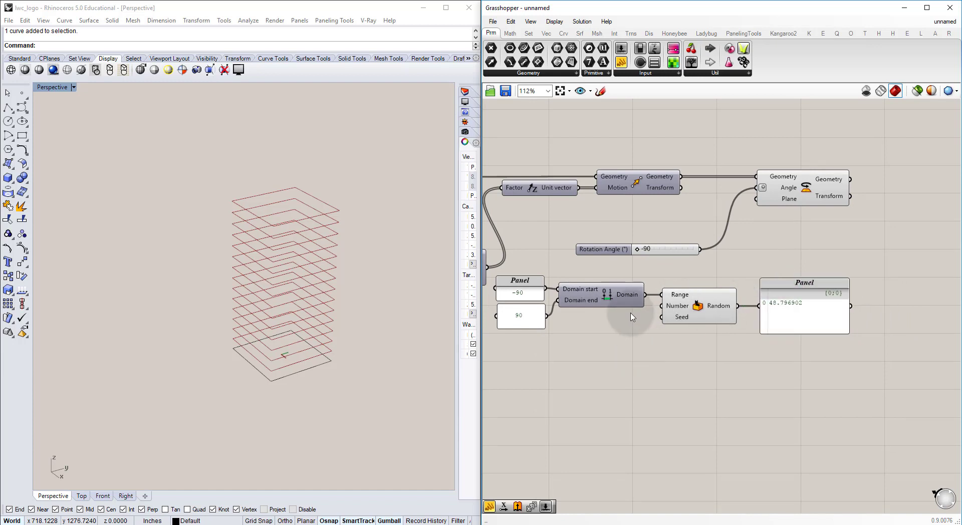
Add a number slider set to 5, connect it to Random's Number input, and make the random values panel taller.
double_click(611, 346)
type("5")
key("Return")
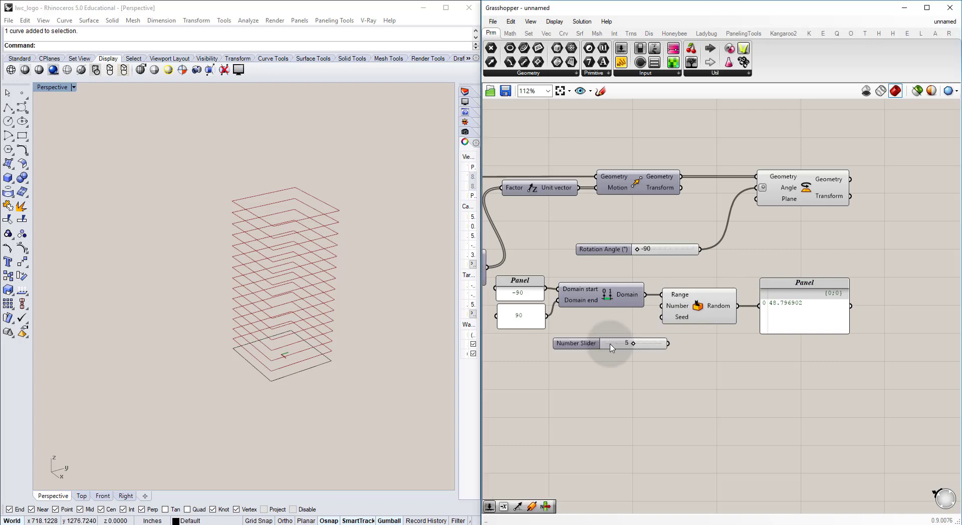
left_click_drag(625, 346, 664, 307)
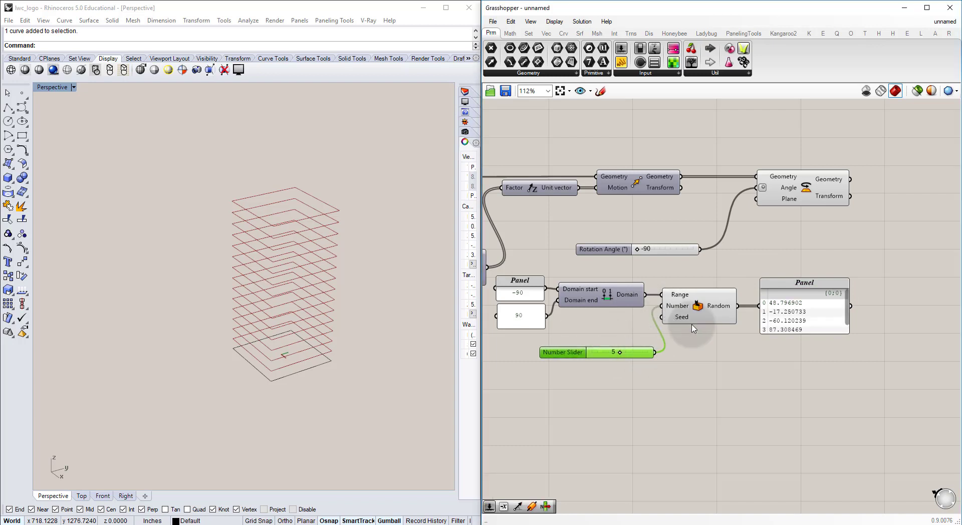
left_click_drag(792, 334, 805, 374)
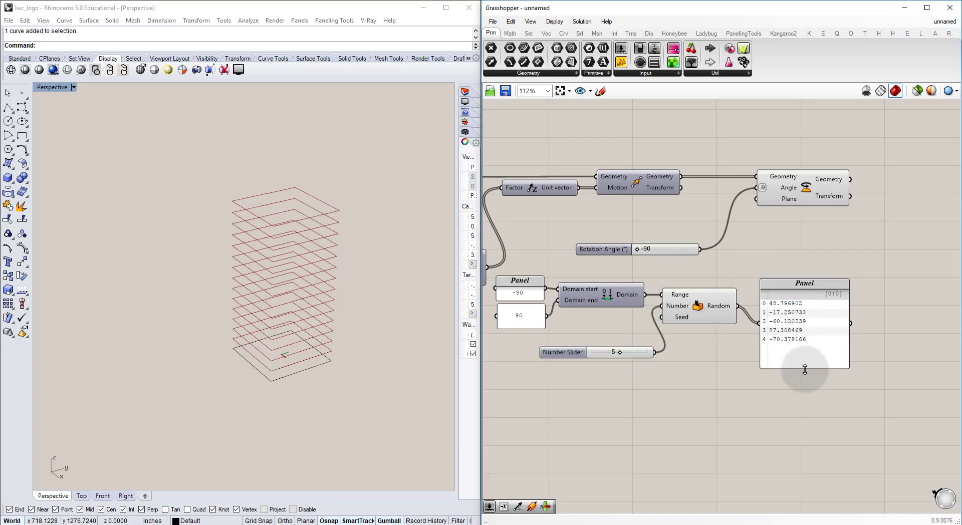
Move the domain panels, Construct Domain, Random, its slider and the values panel beyond the Rotate component.
right_click_drag(596, 339, 691, 329)
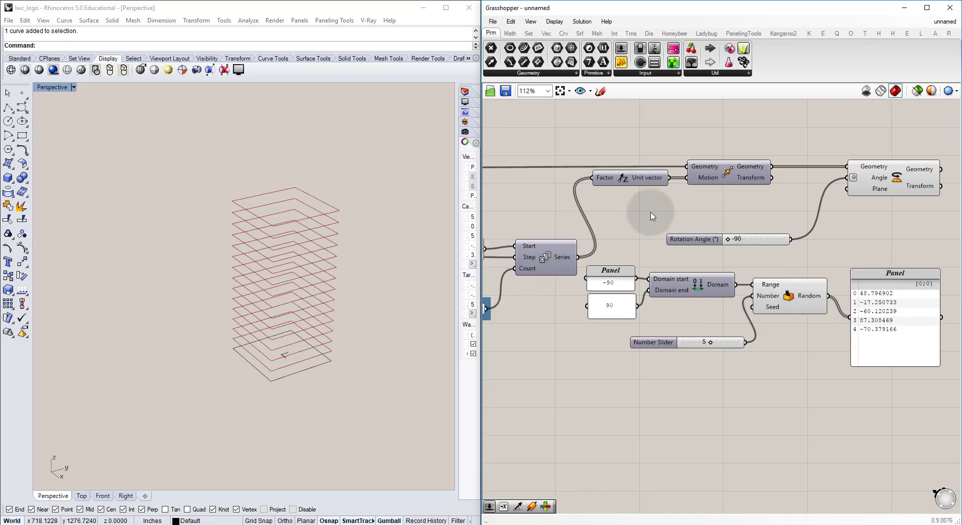
left_click(737, 171)
type("q")
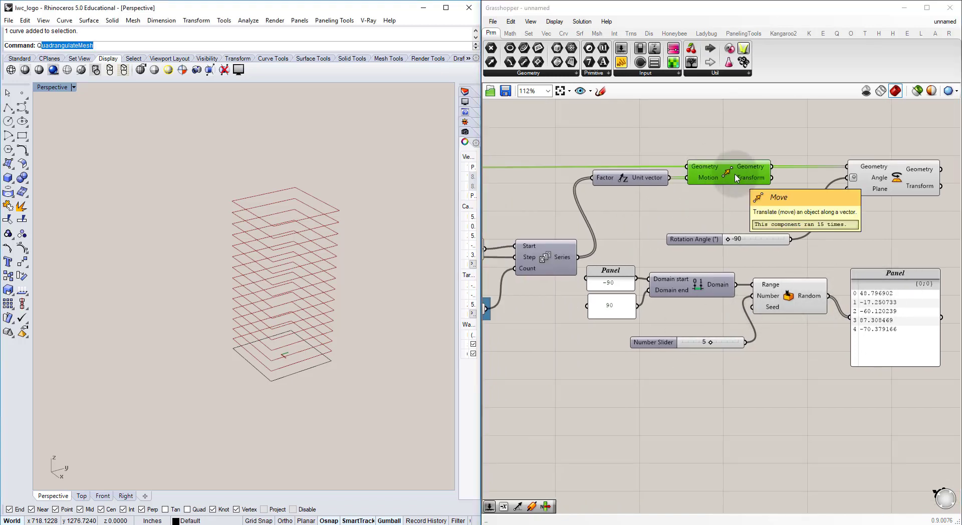
left_click(735, 197)
left_click(733, 182)
scroll(722, 221, "down", 2)
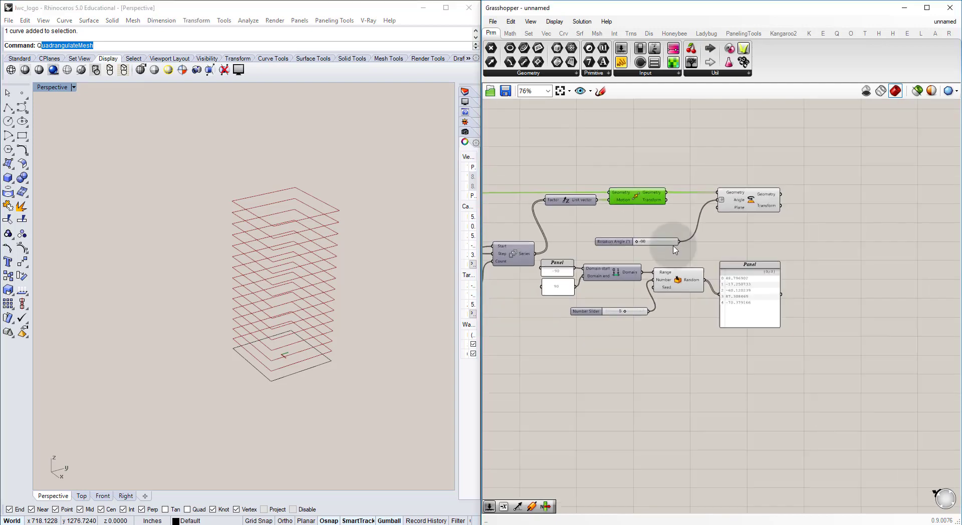
left_click_drag(822, 369, 890, 216)
left_click(762, 317)
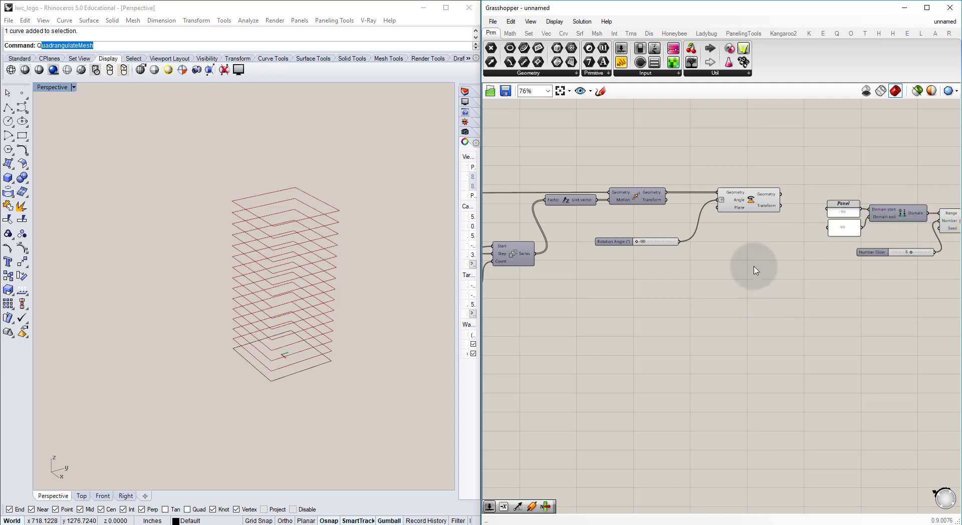
Connect the Number of Floors slider to the Random component's Number input in place of the slider set to 5.
right_click_drag(748, 270, 654, 315)
scroll(618, 244, "up", 1)
scroll(631, 244, "up", 2)
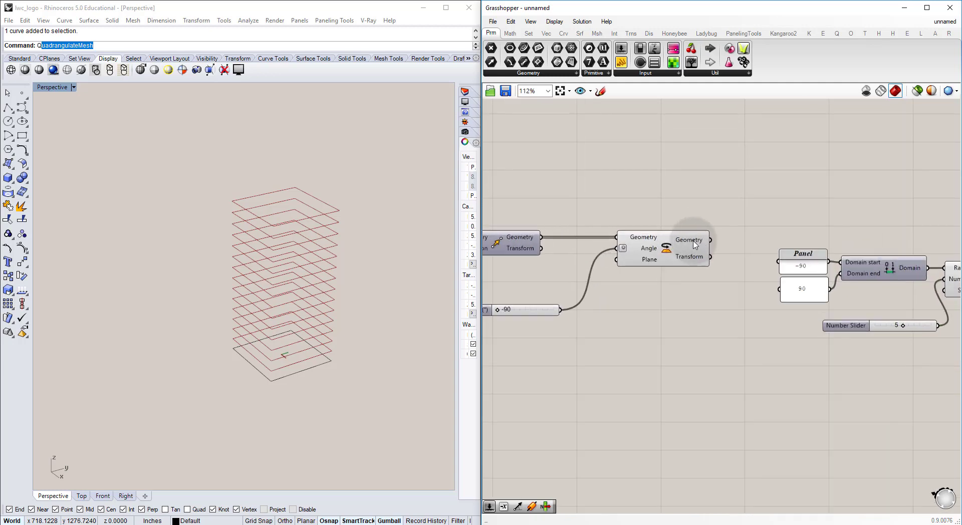
mouse_move(517, 240)
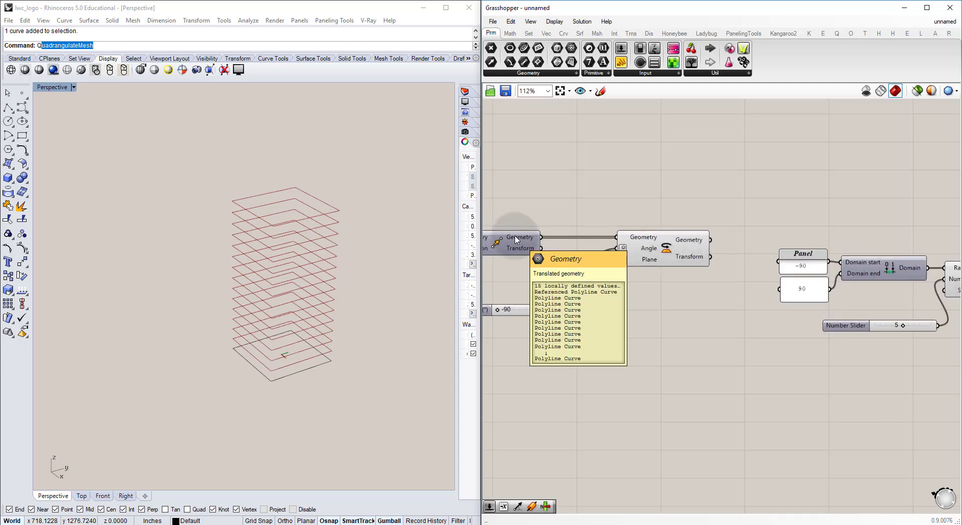
right_click_drag(527, 236, 670, 230)
scroll(555, 234, "down", 4)
right_click_drag(533, 261, 714, 219)
scroll(713, 219, "up", 3)
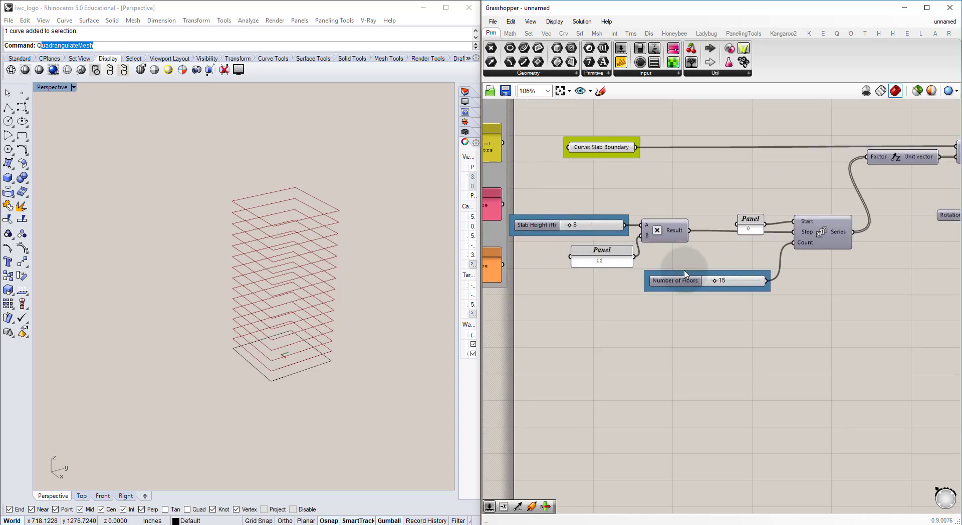
left_click(687, 289)
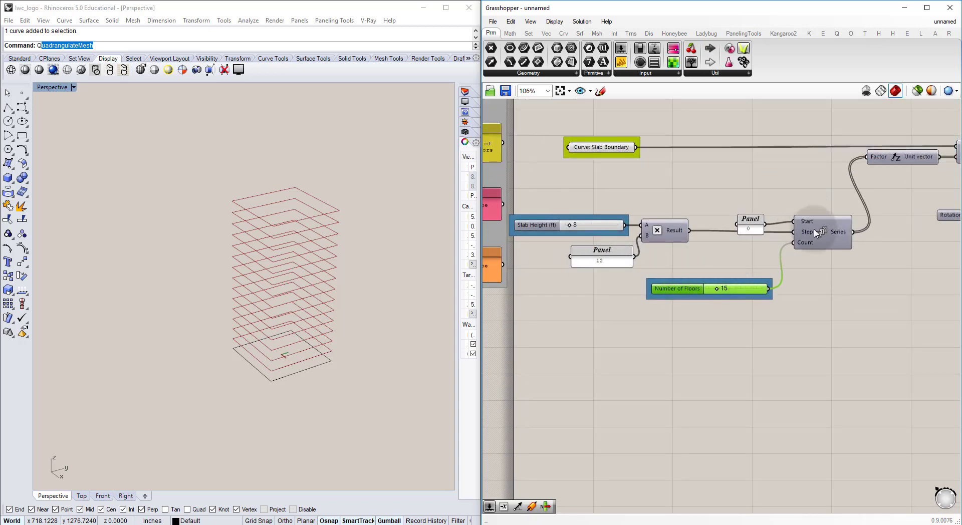
right_click_drag(737, 271, 600, 279)
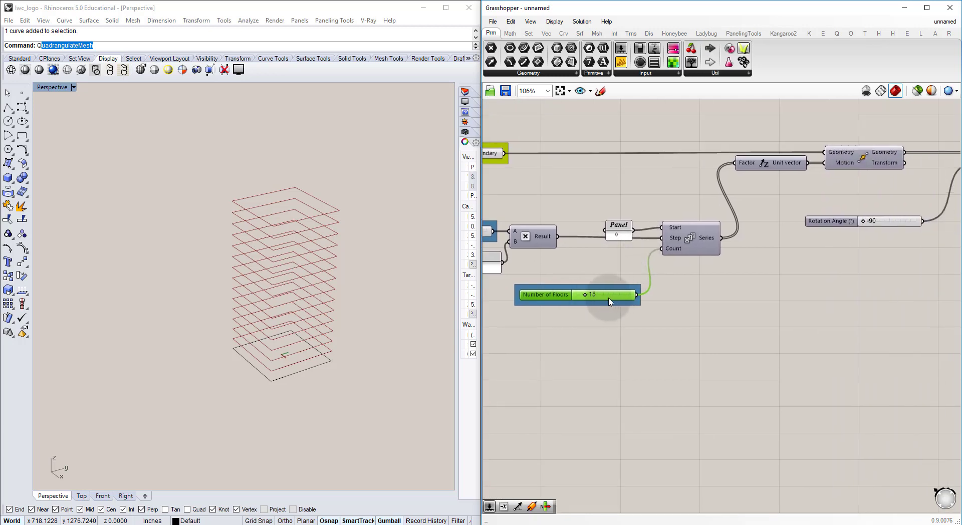
scroll(609, 300, "down", 3)
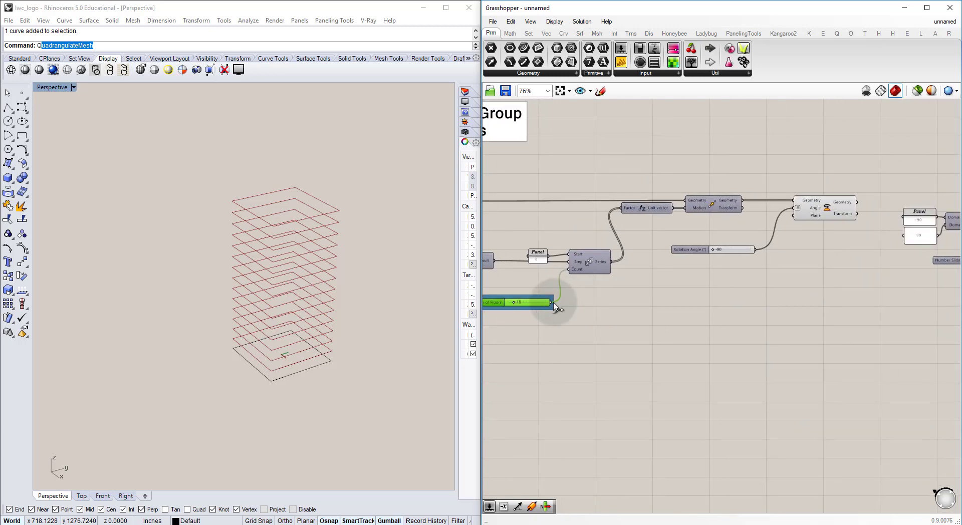
left_click_drag(562, 313, 818, 280)
scroll(719, 276, "up", 3)
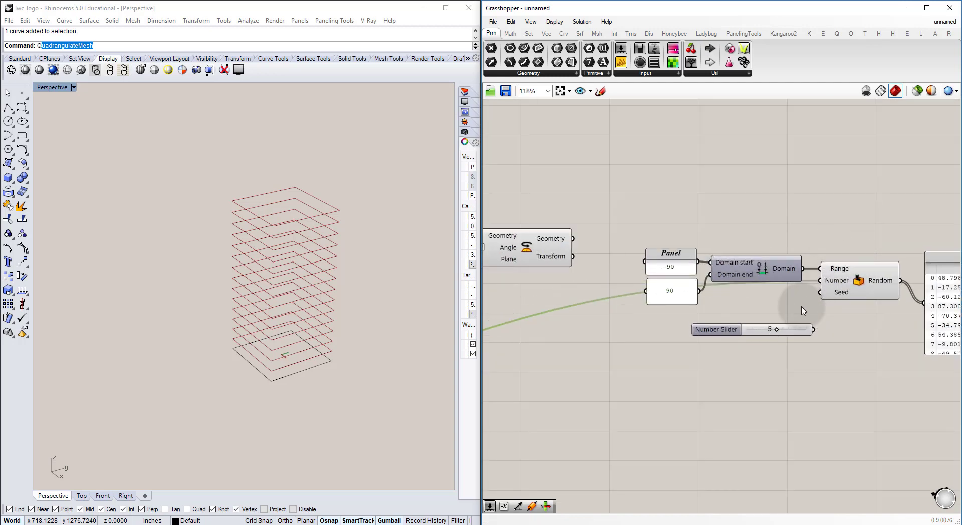
Delete the disconnected number slider set to 5 and set the wire display of Random's Number input to Faint.
left_click_drag(804, 345, 763, 326)
key("Delete")
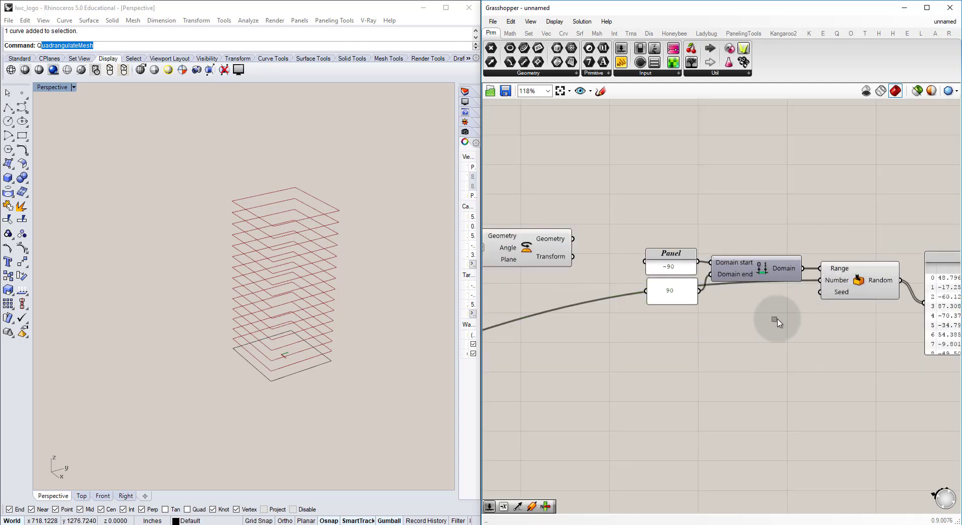
right_click(842, 284)
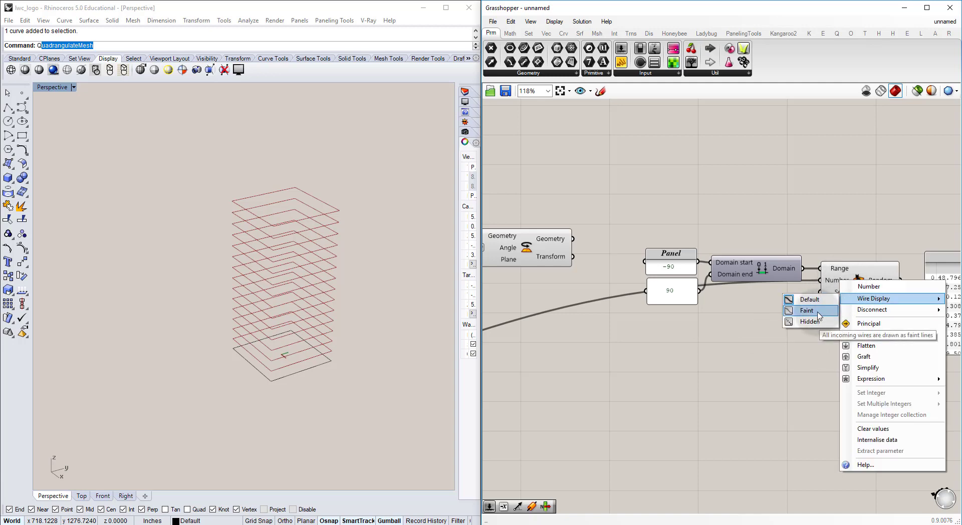
left_click(818, 312)
scroll(787, 281, "down", 3)
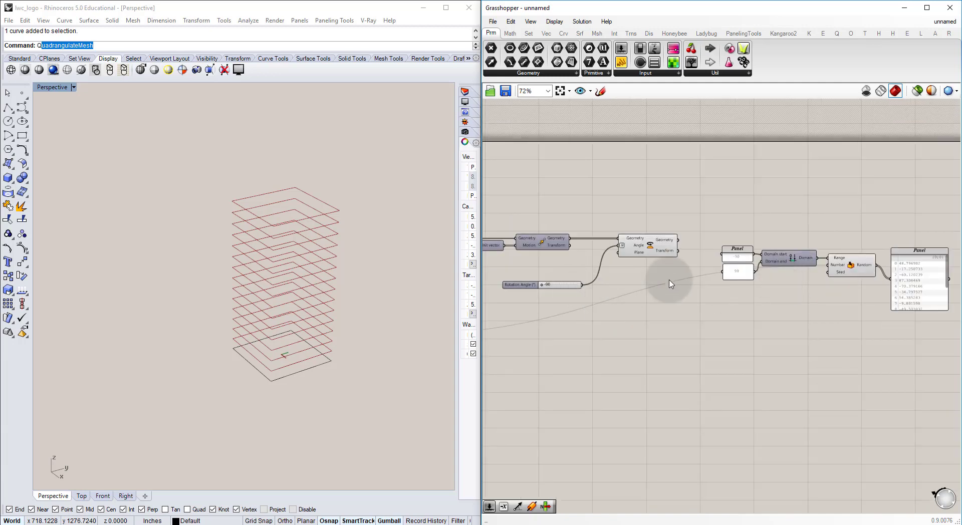
Place the random-angle components below the Rotate component's row and shift the Rotate component further along, above Random.
right_click_drag(765, 251, 725, 252)
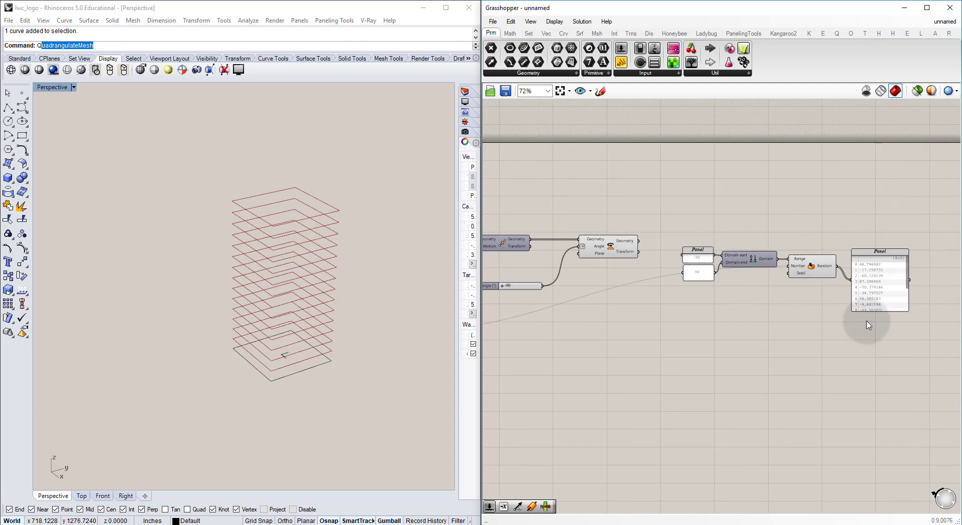
scroll(902, 335, "up", 2)
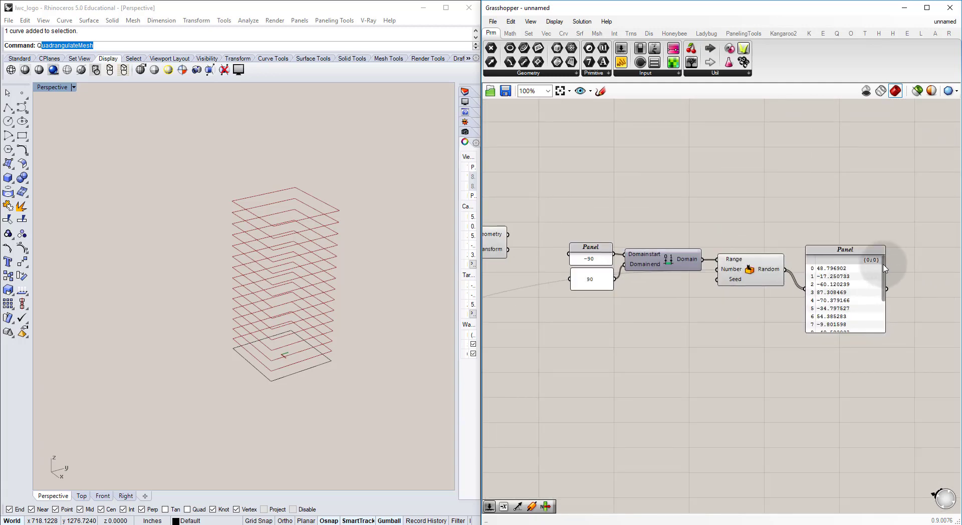
scroll(853, 289, "down", 1)
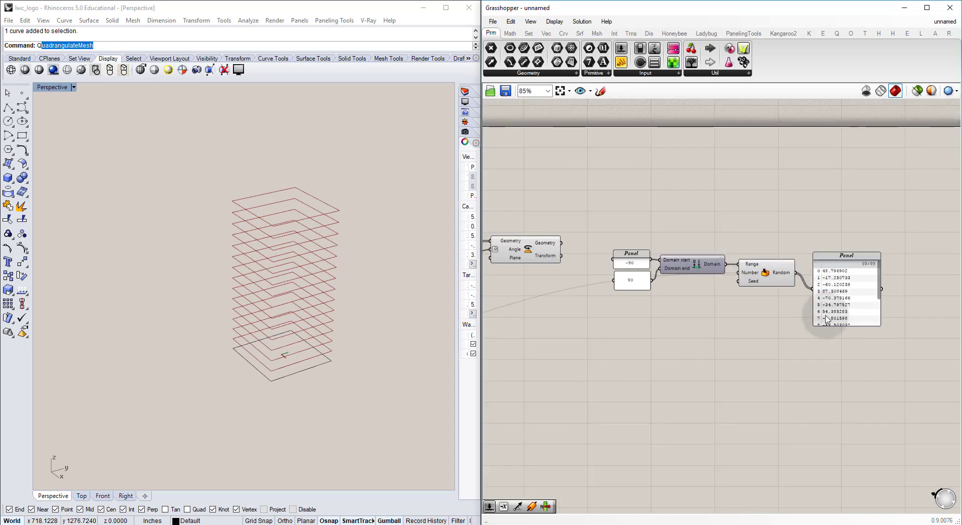
left_click_drag(888, 337, 609, 245)
left_click_drag(765, 284, 609, 391)
left_click(642, 309)
right_click_drag(643, 296, 734, 290)
left_click(611, 245)
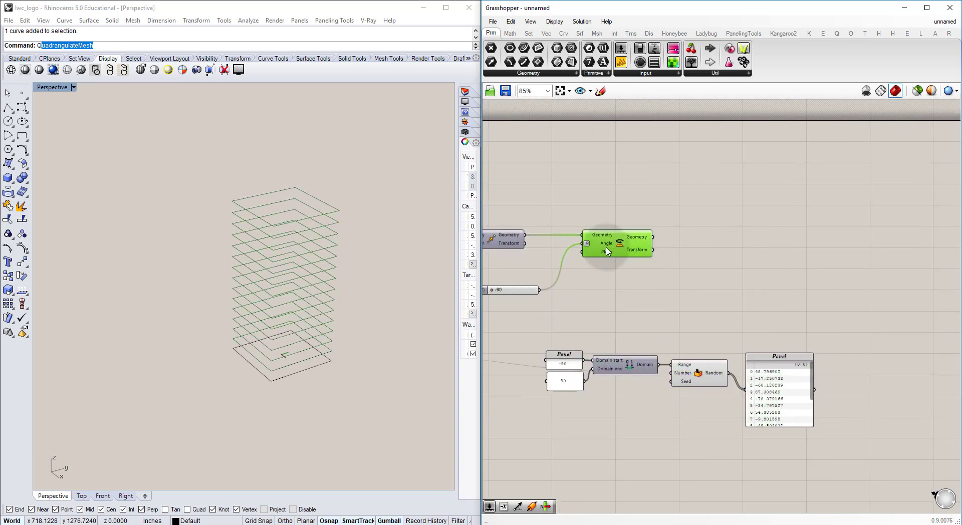
left_click_drag(607, 250, 745, 251)
left_click(748, 294)
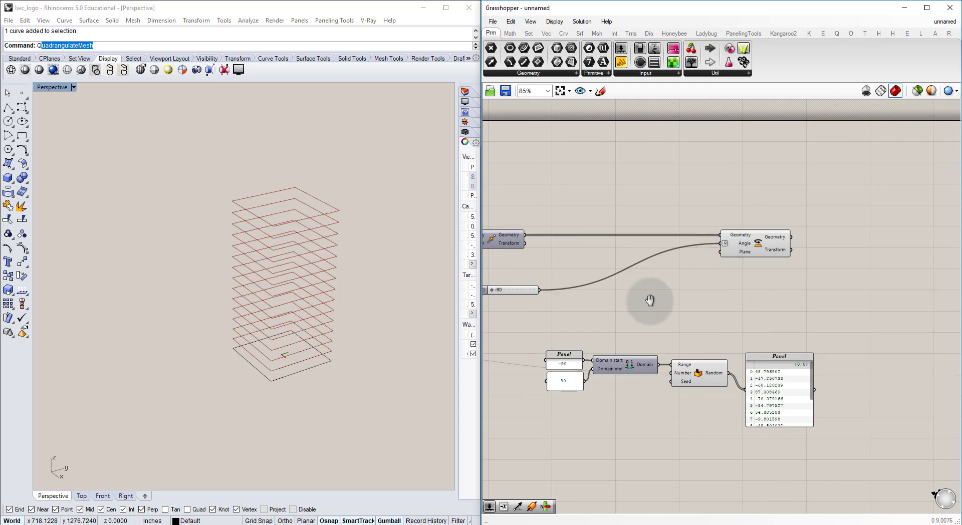
Connect Random's output to the Rotate component's Angle input and delete the unused Rotation Angle slider.
right_click_drag(650, 300, 692, 295)
left_click_drag(770, 374, 757, 280)
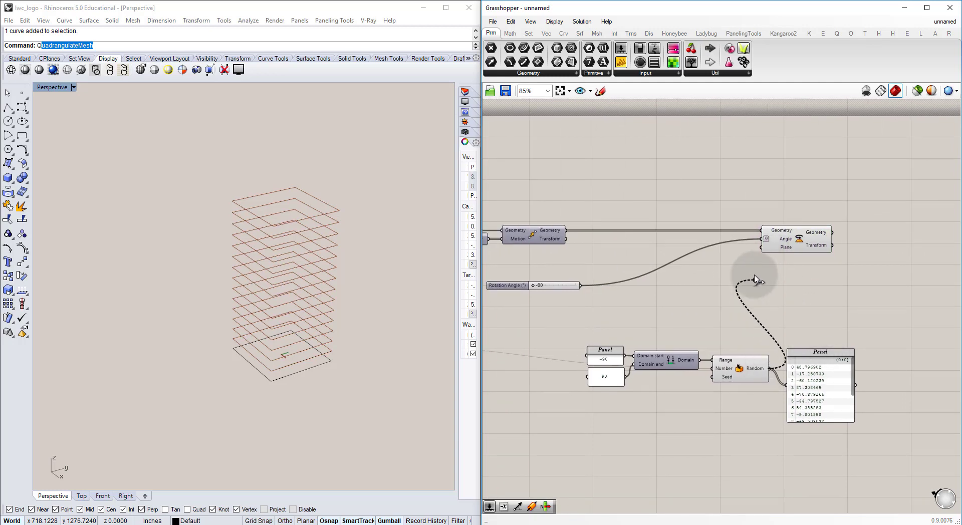
left_click_drag(766, 242, 766, 242)
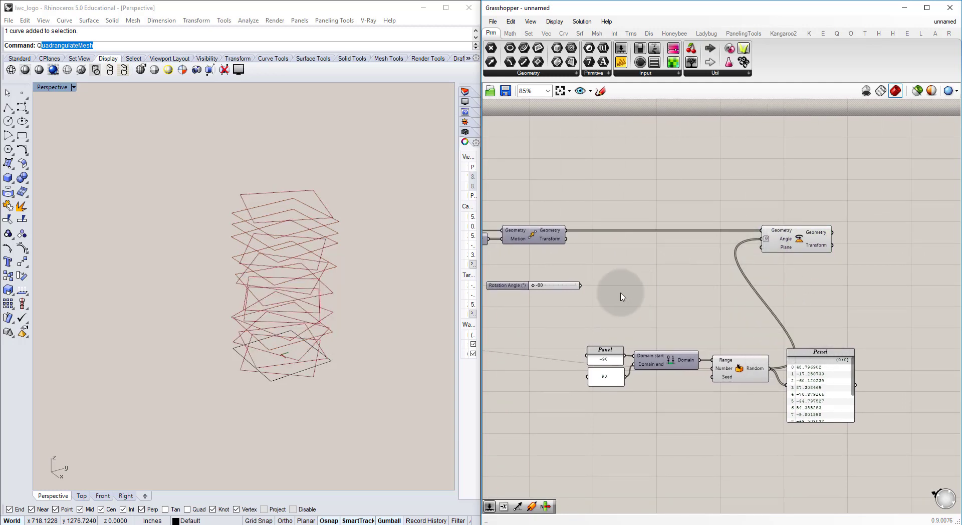
left_click(269, 339)
right_click_drag(269, 338, 313, 283)
mouse_move(561, 306)
left_mouse_down()
mouse_move(512, 276)
mouse_move(554, 299)
left_mouse_up()
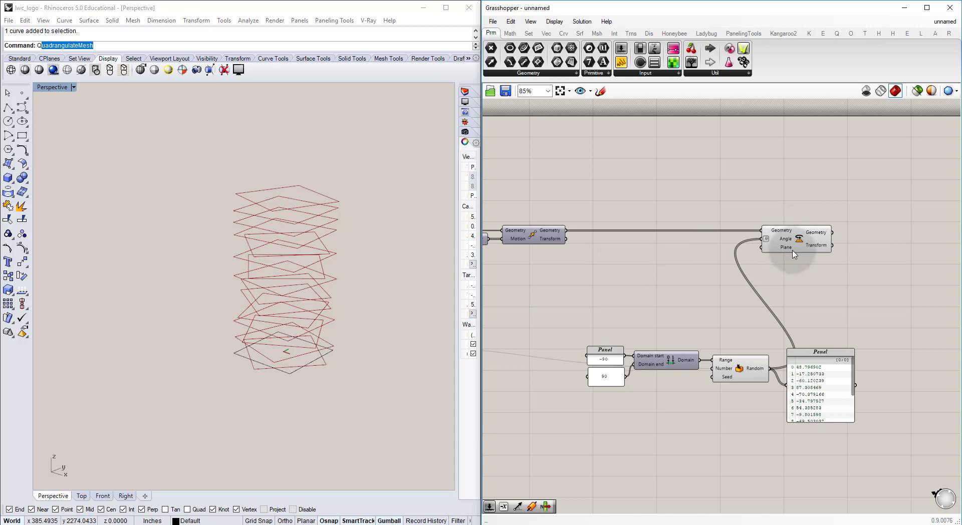
Move the base slab boundary curve away from the world origin along the X axis in Rhino.
scroll(793, 255, "up", 4)
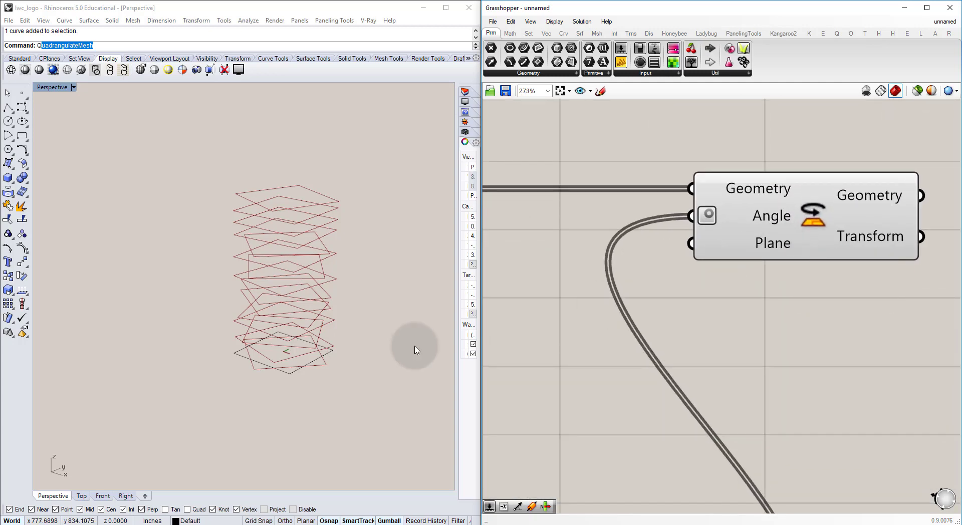
right_click_drag(295, 326, 279, 269)
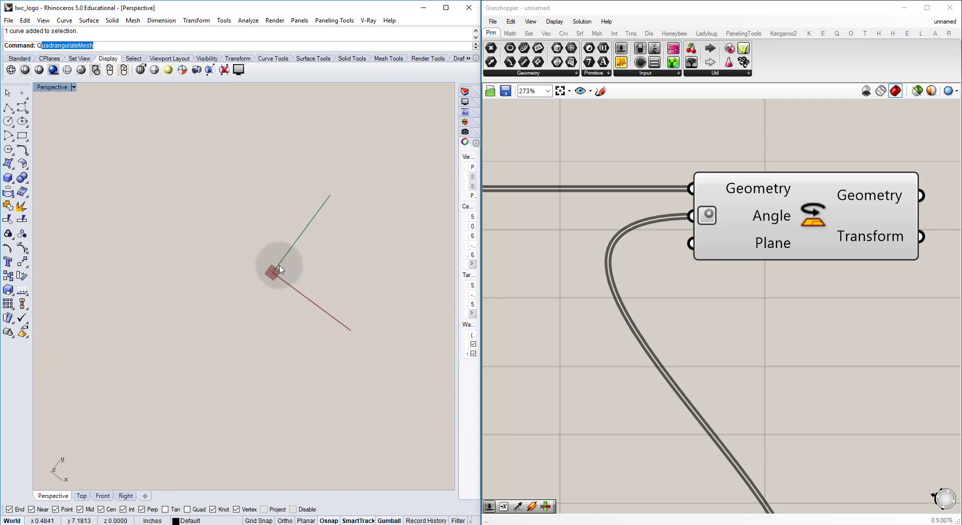
right_click_drag(279, 271, 312, 321)
scroll(313, 323, "down", 7)
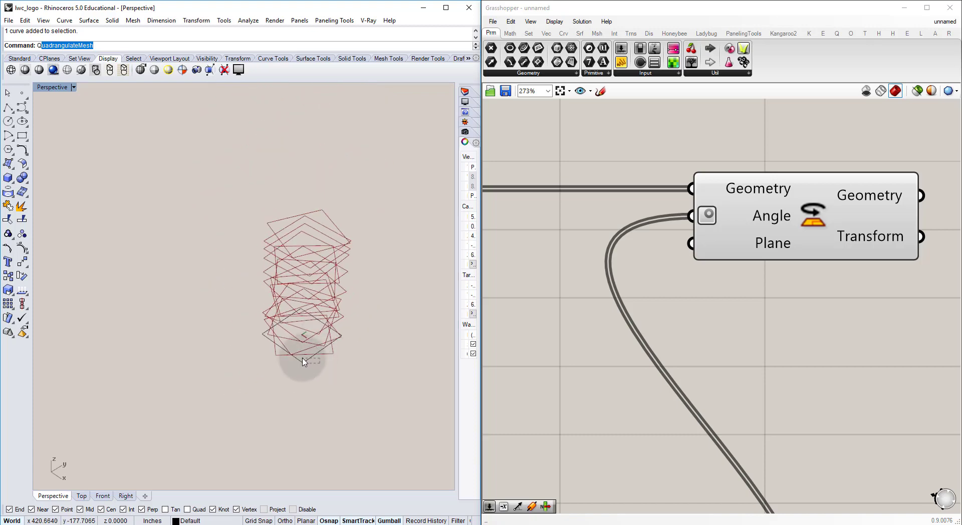
left_click(305, 362)
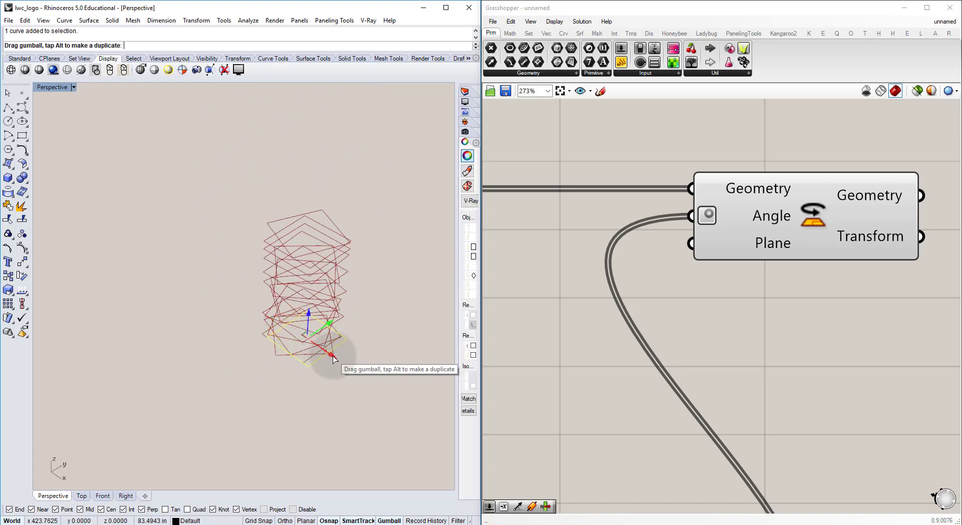
left_click_drag(334, 359, 309, 300)
left_click(402, 295)
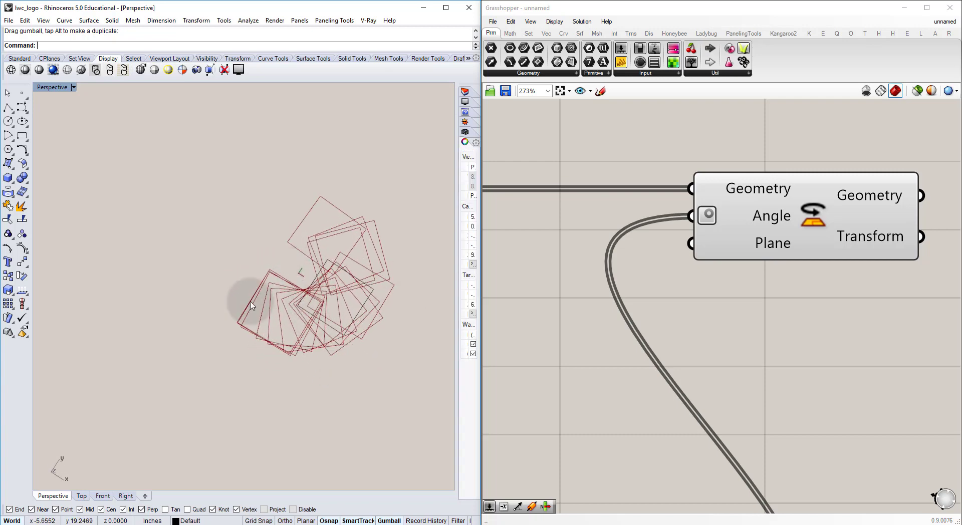
Examine in the Top view how the floor outlines are rotated relative to the world origin.
left_click(82, 499)
right_click_drag(170, 343, 326, 299)
scroll(224, 323, "down", 11)
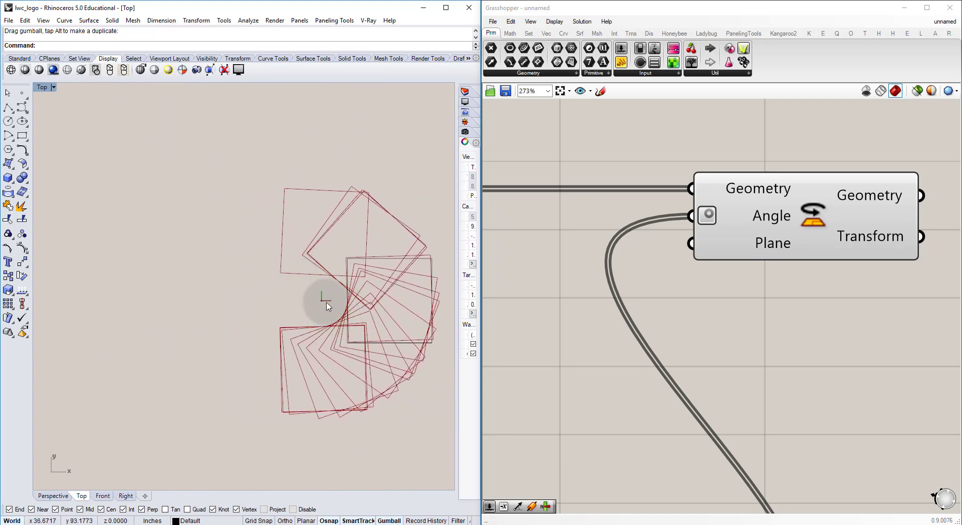
left_click_drag(327, 307, 355, 303)
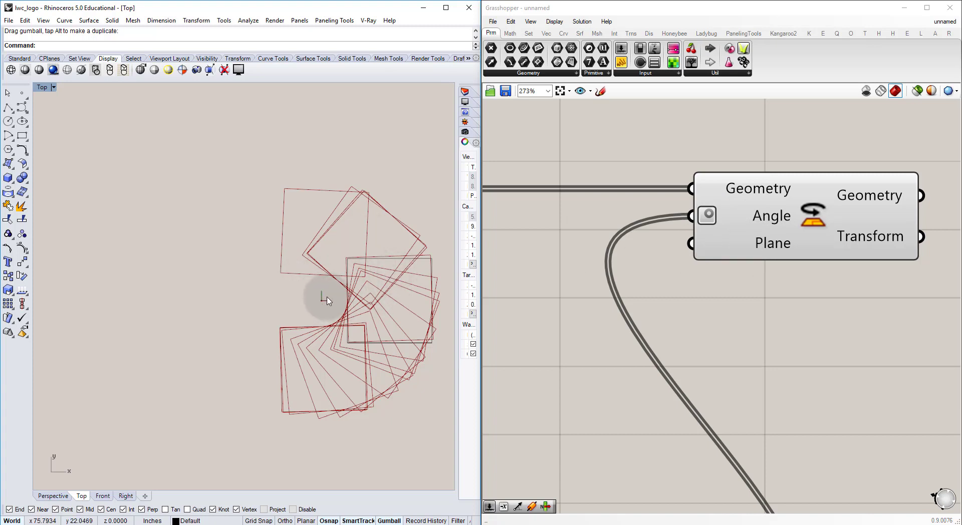
Undo the slab boundary's move and return to a close Perspective view of the tower.
key("ctrl+z")
key("Escape")
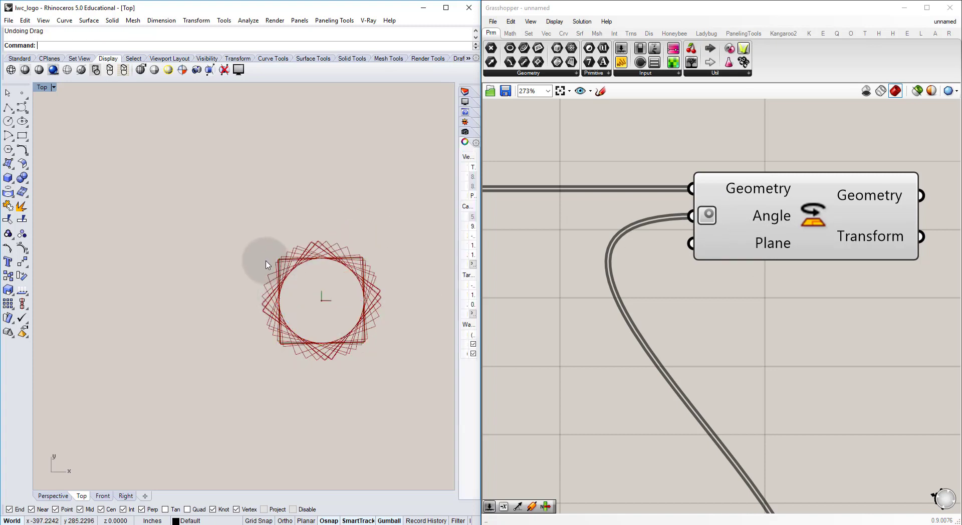
left_click(41, 497)
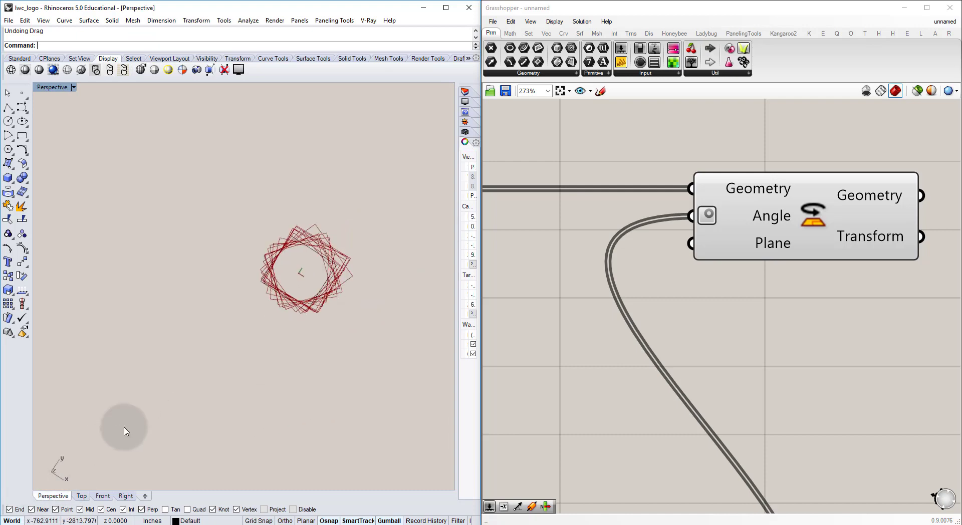
right_click_drag(318, 346, 260, 274)
scroll(248, 275, "up", 6)
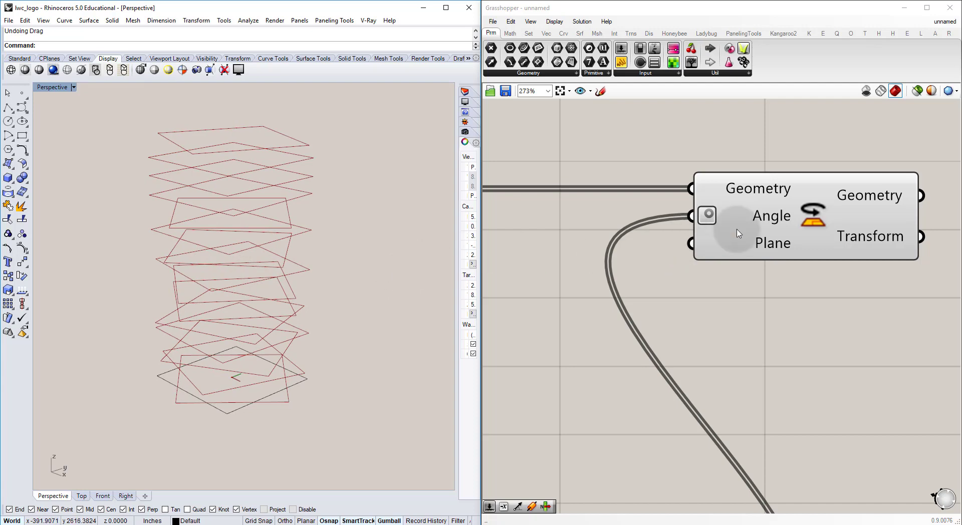
Turn off the preview of the Random component.
scroll(700, 241, "down", 5)
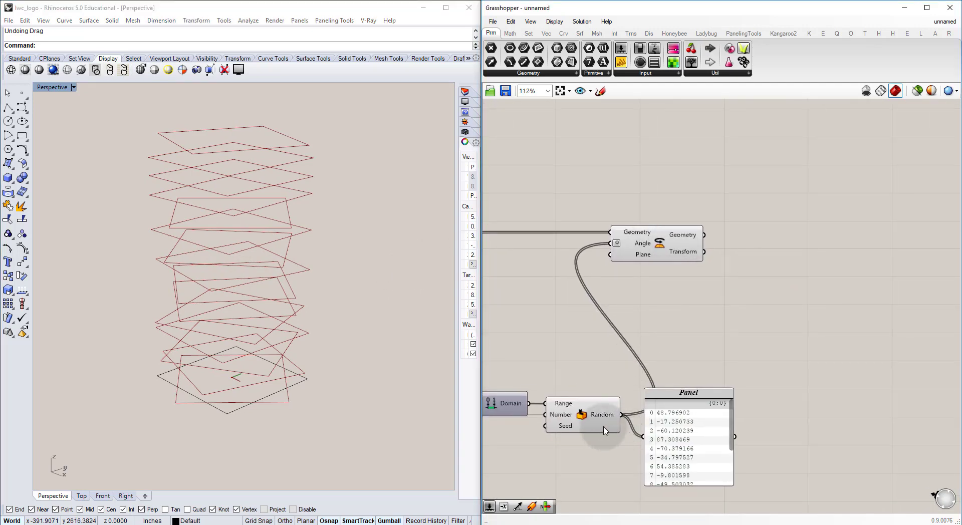
left_click(591, 416)
key("ctrl+q")
Add an Extrude component beyond Rotate and connect the rotated geometry to its Base input.
right_click_drag(754, 229, 699, 246)
left_click(737, 231)
double_click(738, 232)
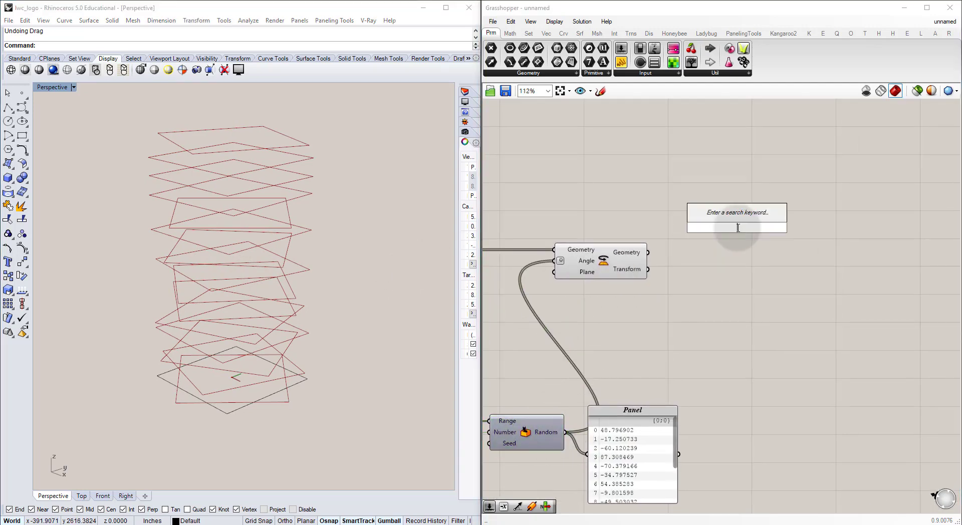
type("extrude")
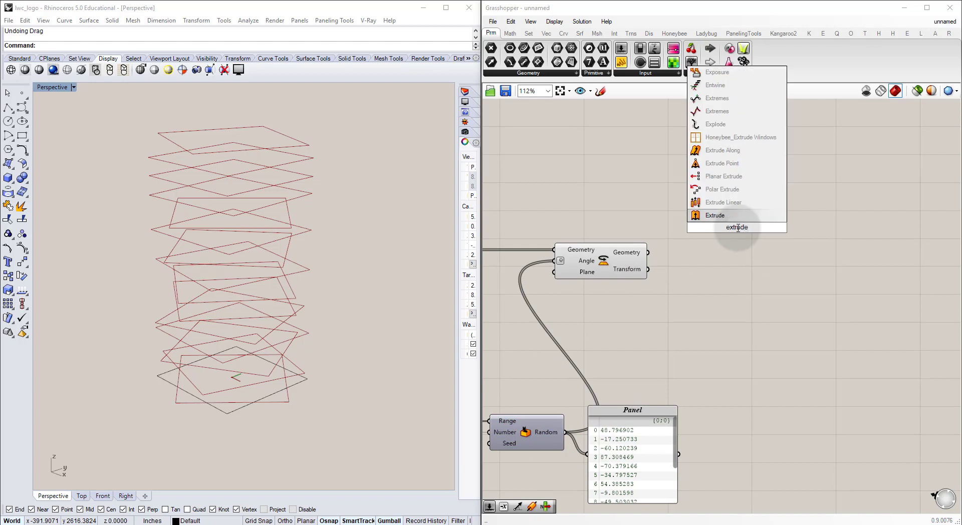
key("Return")
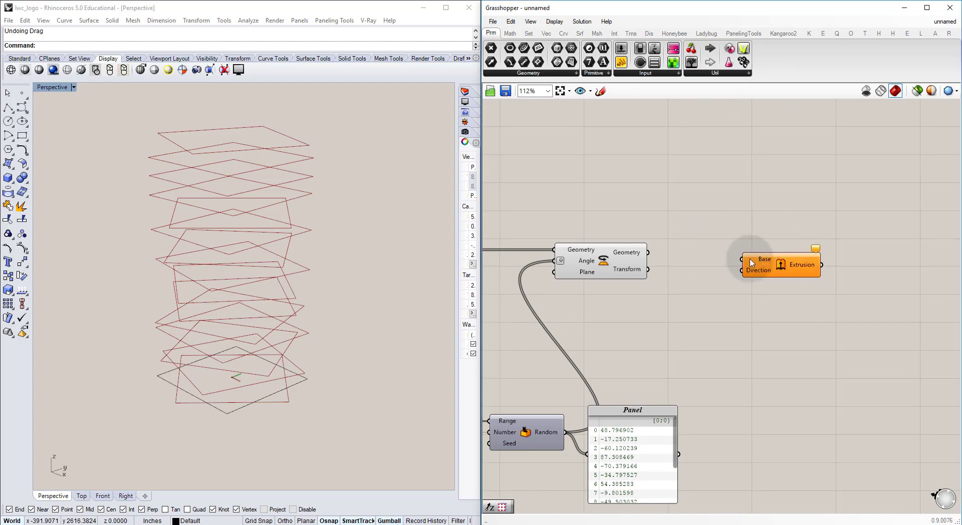
left_click_drag(763, 262, 740, 255)
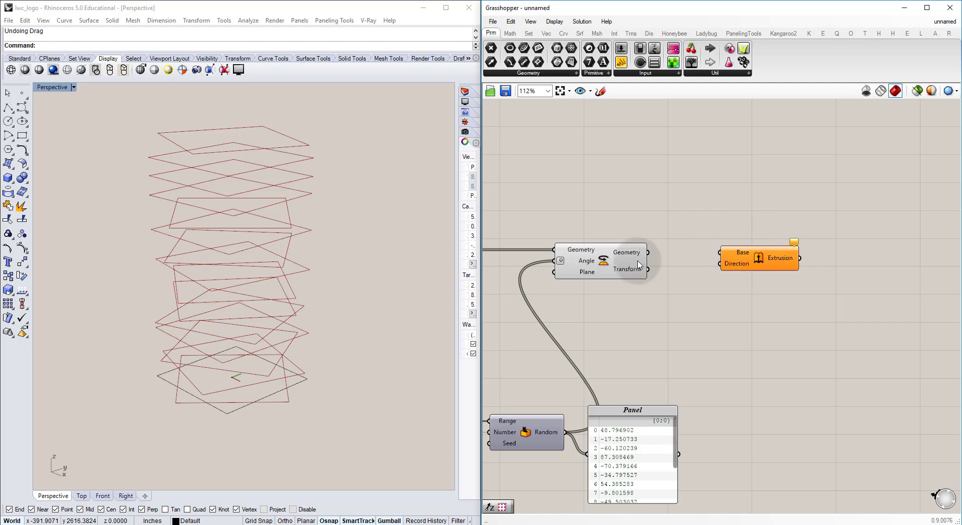
left_click_drag(648, 254, 811, 262)
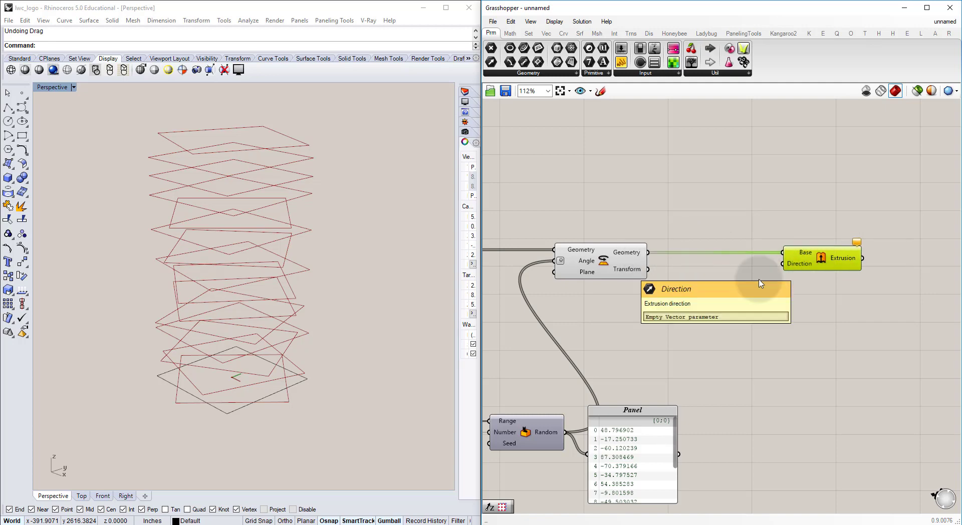
Add a Unit Z vector below the Extrude component and connect it to the Direction input.
right_click_drag(245, 253, 242, 233)
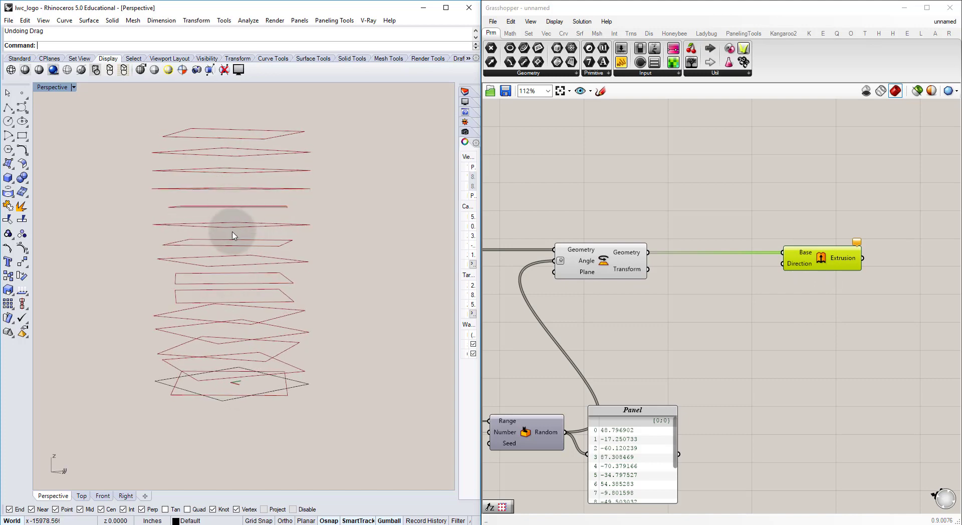
double_click(705, 286)
type("z")
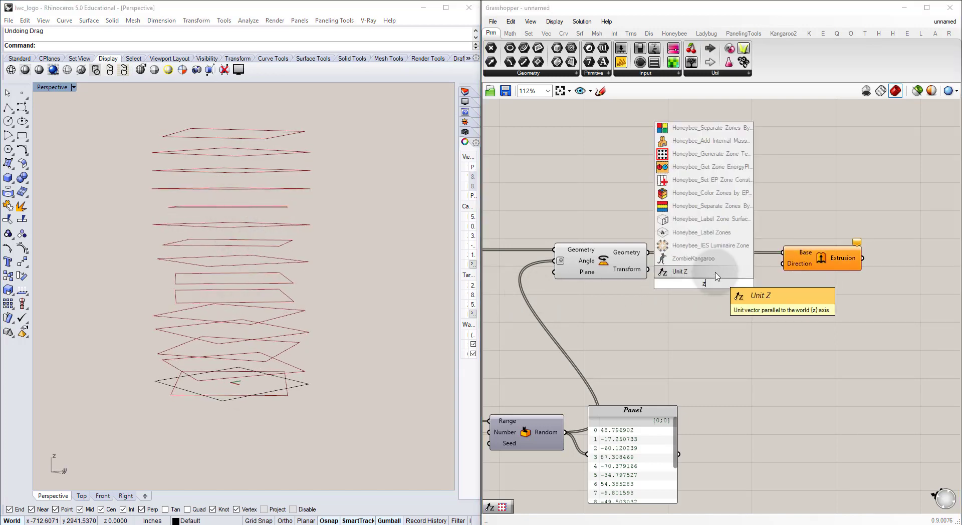
left_click(718, 275)
left_click_drag(782, 266, 783, 264)
left_click(718, 287)
left_click_drag(719, 286, 747, 298)
left_click(741, 316)
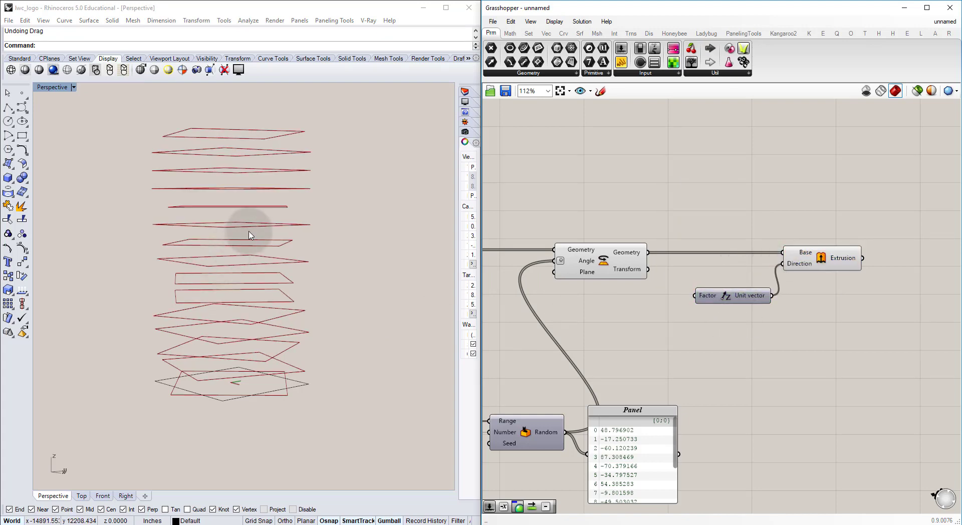
Examine the thickness of the extruded floor edges up close in the Rhino Perspective view.
right_click_drag(248, 231, 253, 259)
scroll(306, 267, "up", 5)
scroll(314, 288, "up", 15)
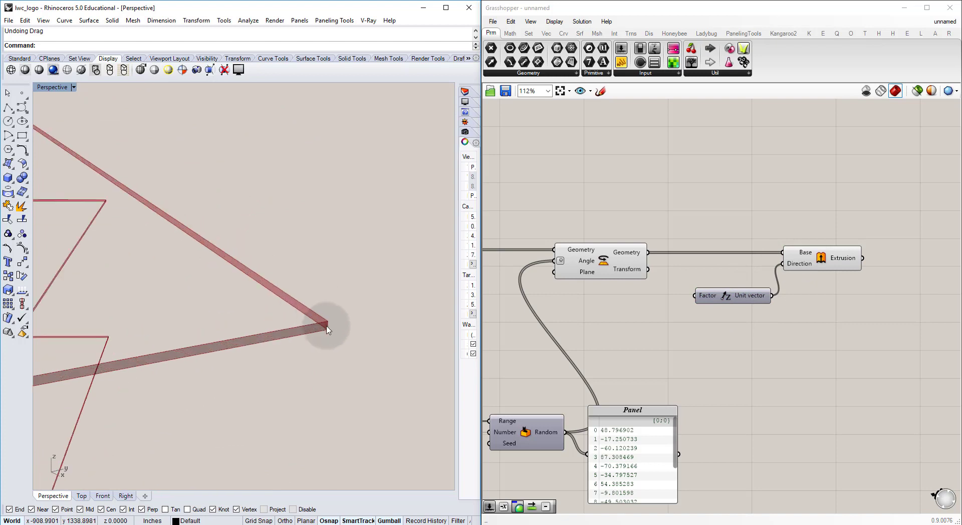
scroll(323, 314, "down", 5)
scroll(322, 316, "up", 4)
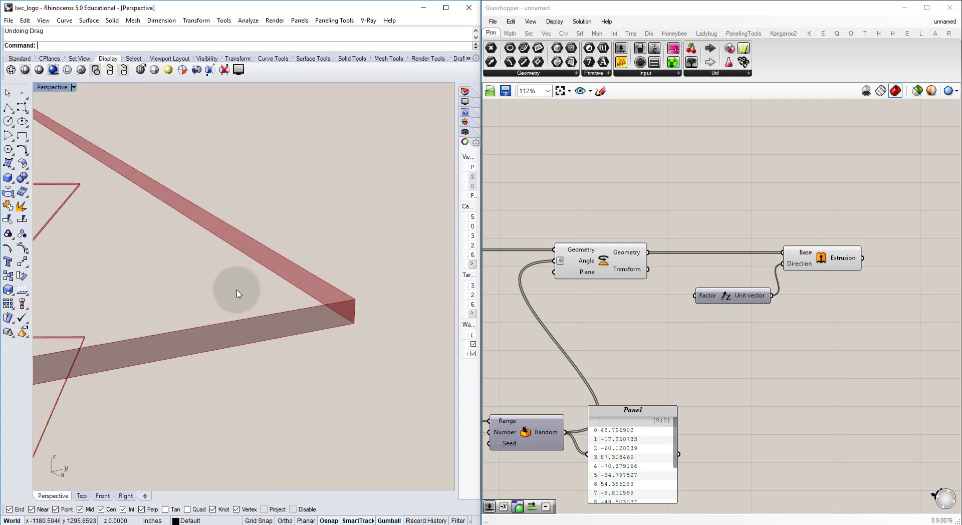
scroll(238, 294, "down", 2)
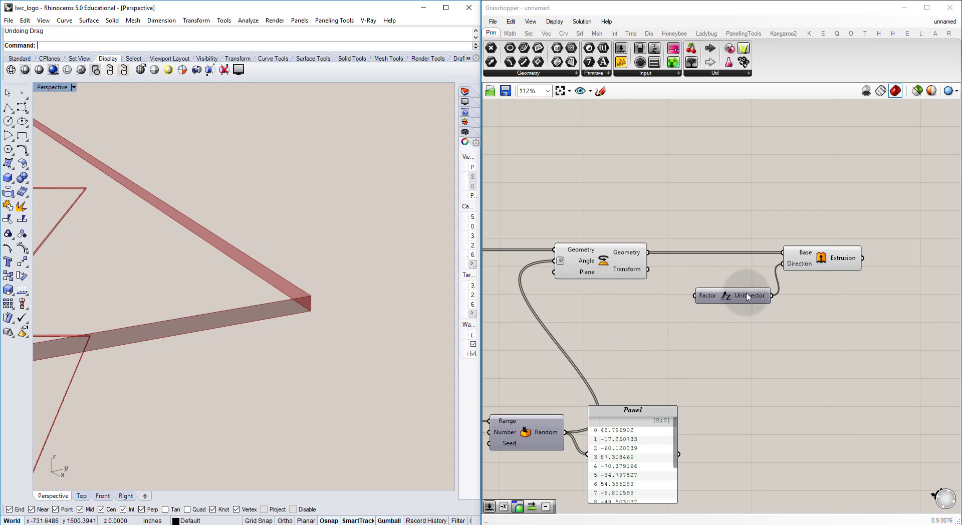
Move the Extrude and Unit Z components together farther from Rotate to make room for a slider.
left_click_drag(821, 309, 756, 283)
left_click_drag(831, 329, 755, 248)
left_click_drag(827, 258, 961, 237)
left_click(835, 234)
right_click_drag(837, 305, 818, 297)
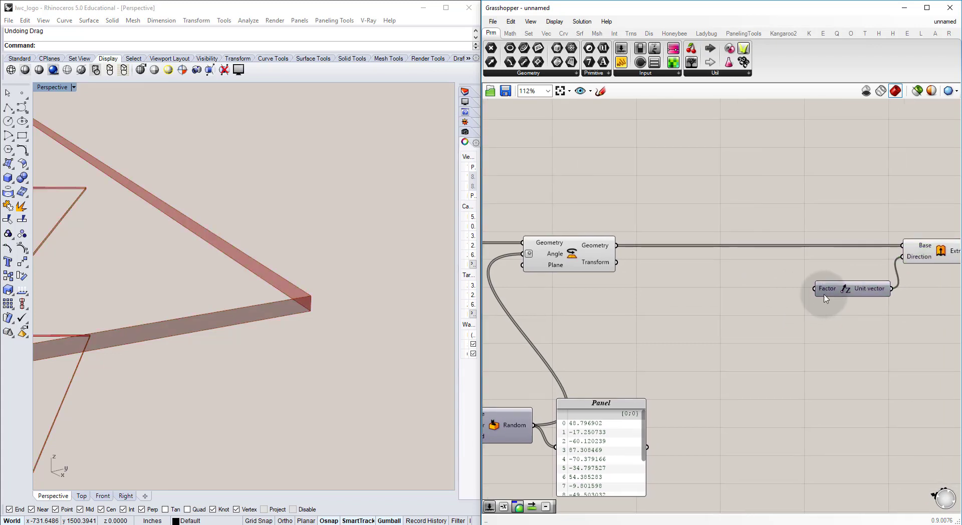
Add a number slider set to 12 and connect it to the Factor input of Unit Z.
double_click(715, 305)
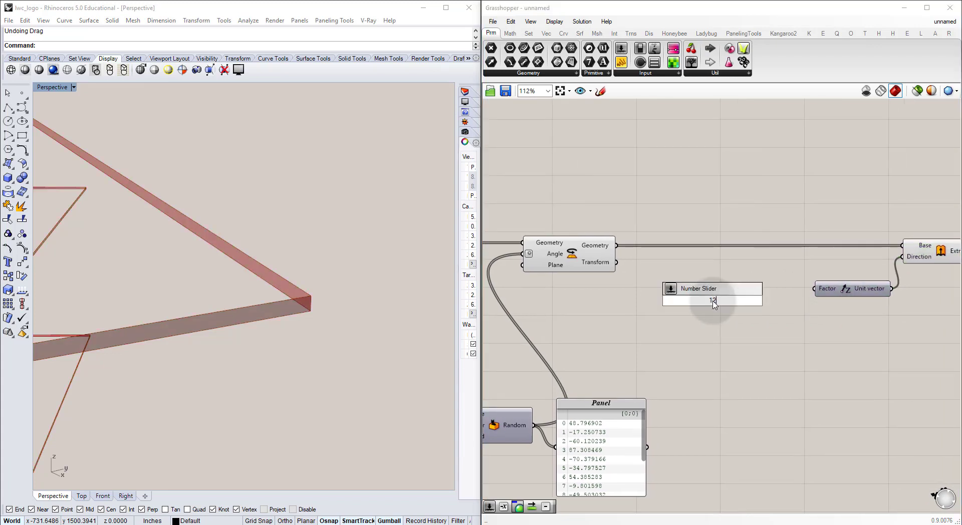
key("Return")
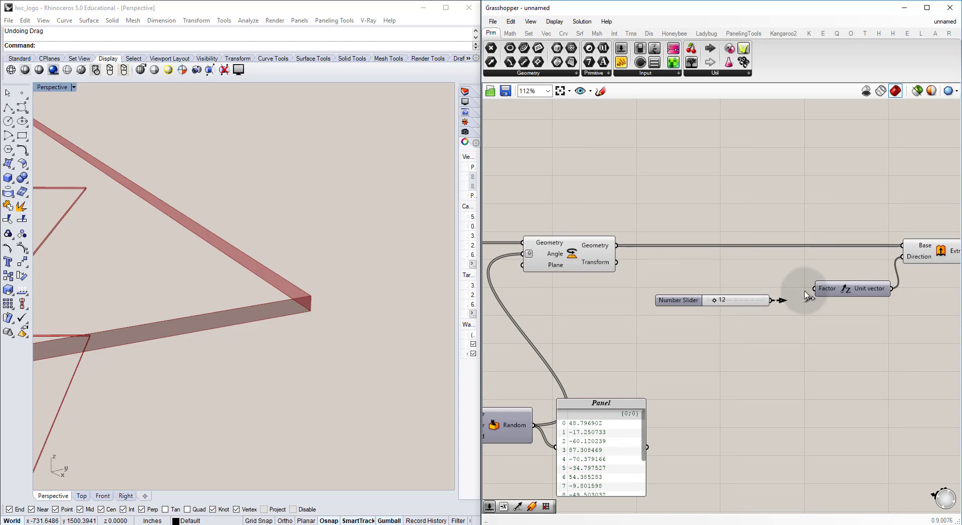
left_click_drag(814, 288, 813, 286)
right_click_drag(182, 205, 278, 348, "ctrl")
scroll(206, 248, "down", 5)
Rename the extrusion height slider "Slab Thickness (in)" and place it in a group.
left_click(685, 353)
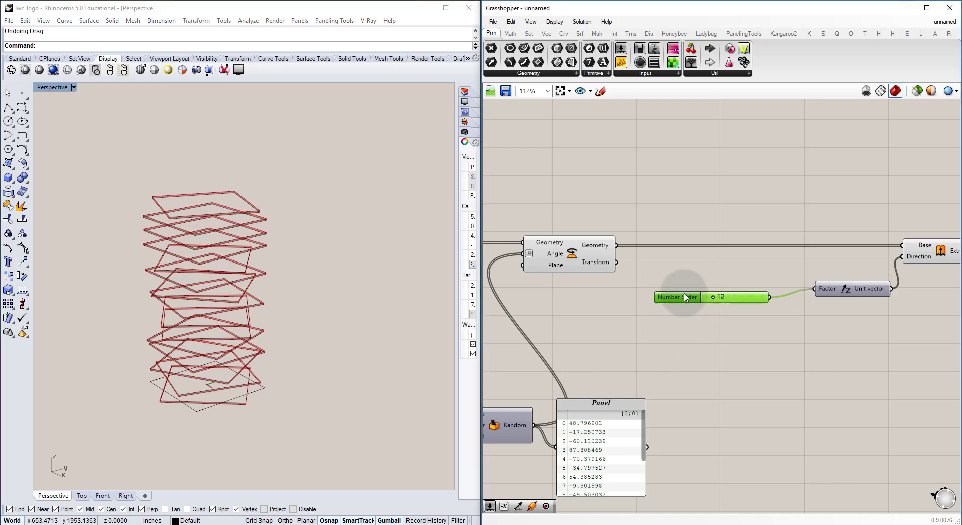
right_click(687, 297)
left_click_drag(745, 301, 668, 312)
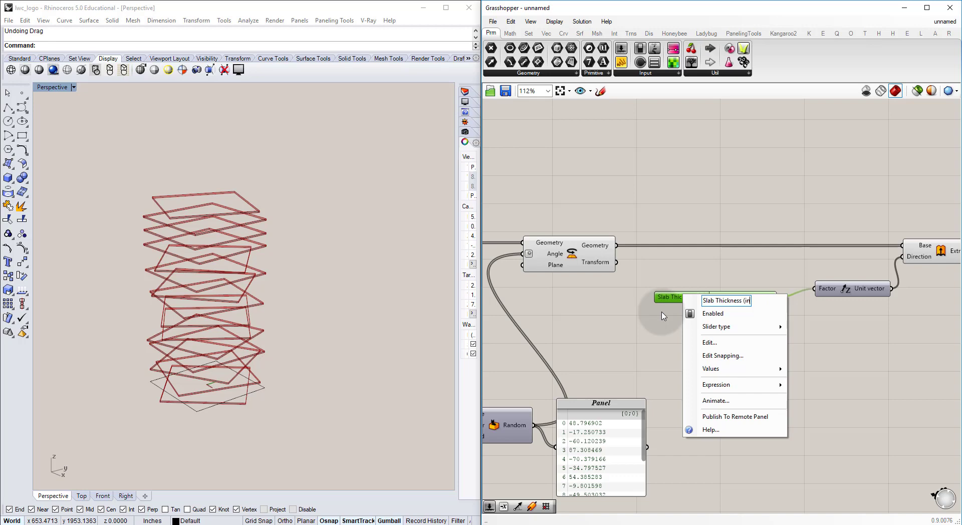
key("Return")
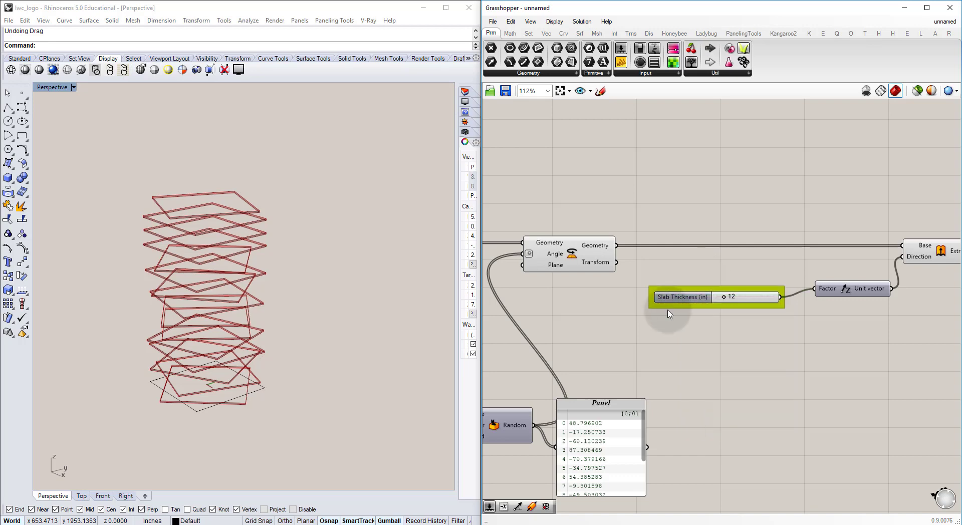
Move the colour legend from the start of the canvas to just below the Slab Thickness slider.
scroll(668, 313, "down", 7)
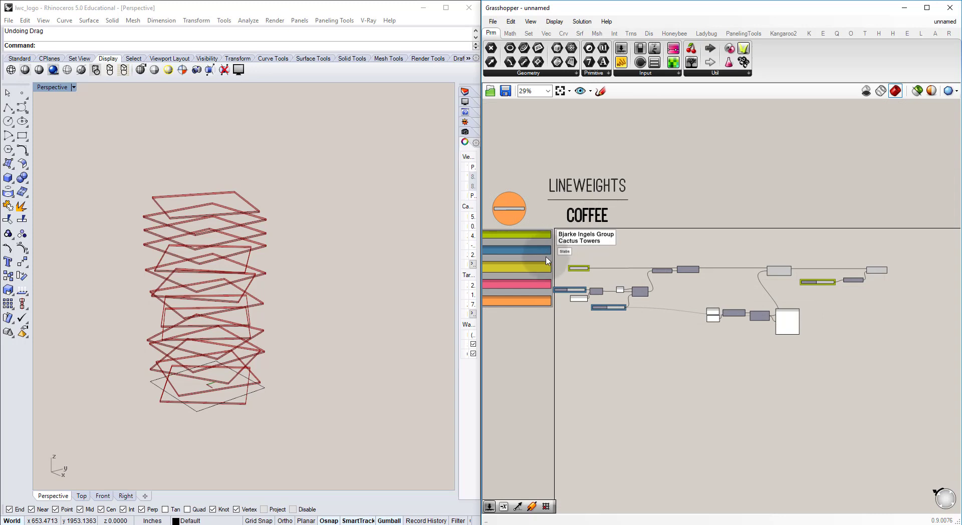
left_click_drag(548, 260, 848, 321)
scroll(834, 298, "up", 7)
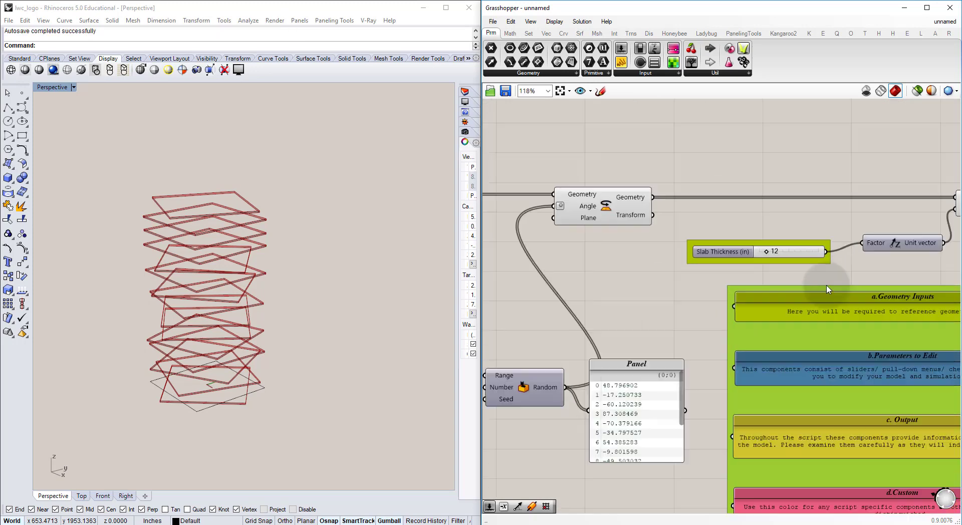
scroll(828, 289, "up", 1)
right_click_drag(828, 290, 764, 265)
Recolour the Slab Thickness group with the blue sampled from the legend's "Parameters to Edit" entry.
right_click(767, 251)
mouse_move(800, 354)
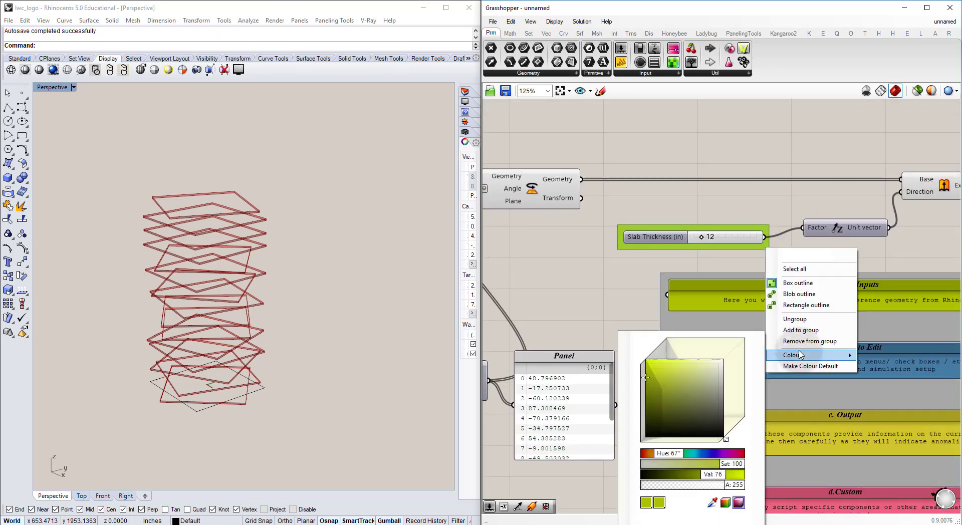
left_click_drag(713, 502, 887, 377)
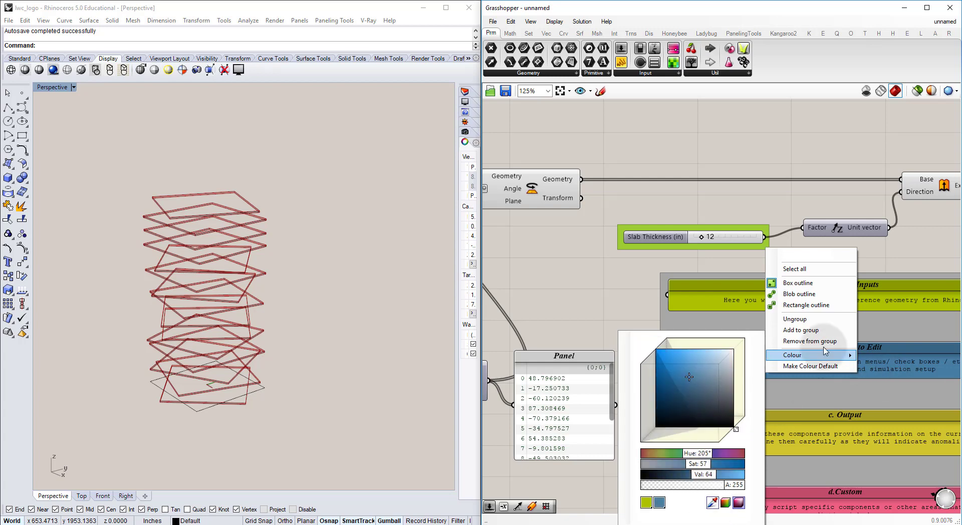
left_click(657, 306)
Move the colour legend back toward the start of the canvas, below the definition.
scroll(701, 340, "down", 3)
scroll(701, 341, "down", 2)
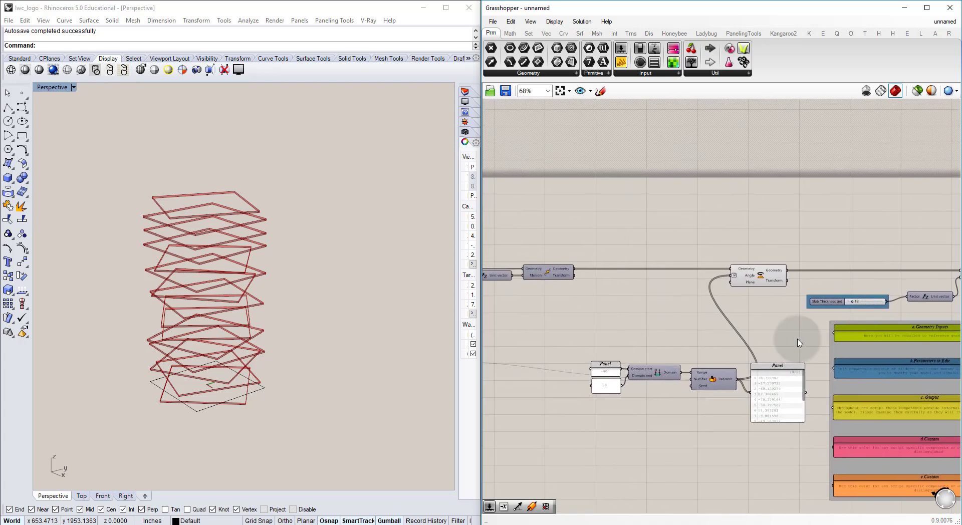
scroll(859, 344, "down", 1)
left_click_drag(871, 345, 561, 401)
scroll(625, 399, "down", 3)
scroll(737, 358, "up", 9)
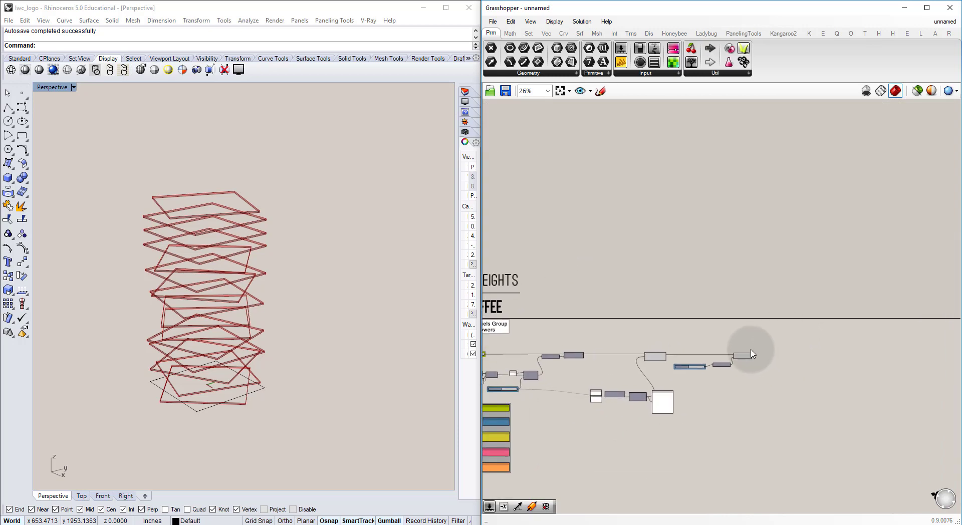
Add a Cap Holes component after Extrude, connect the extrusion to its Brep input and align the two components.
left_click(731, 373)
left_click(730, 344)
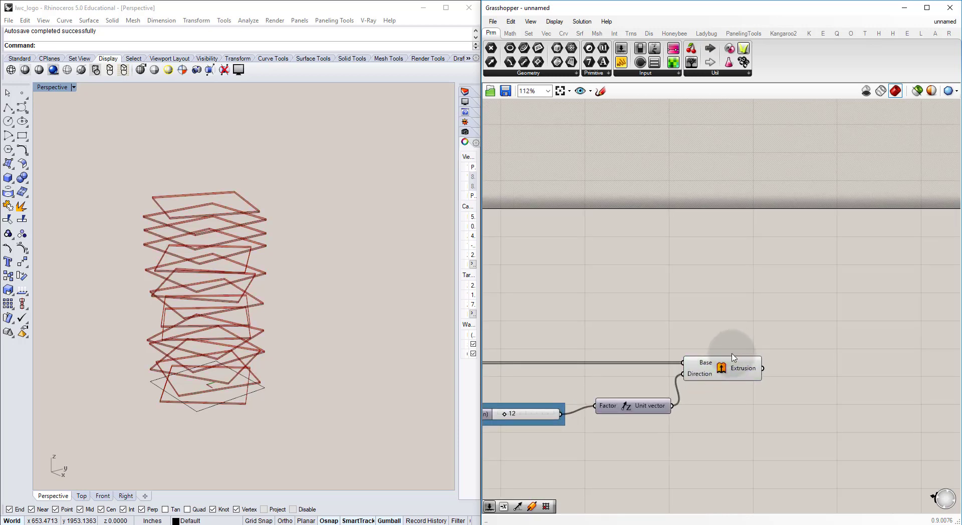
right_click_drag(733, 354, 705, 348)
right_click_drag(260, 208, 241, 154)
scroll(258, 219, "up", 5)
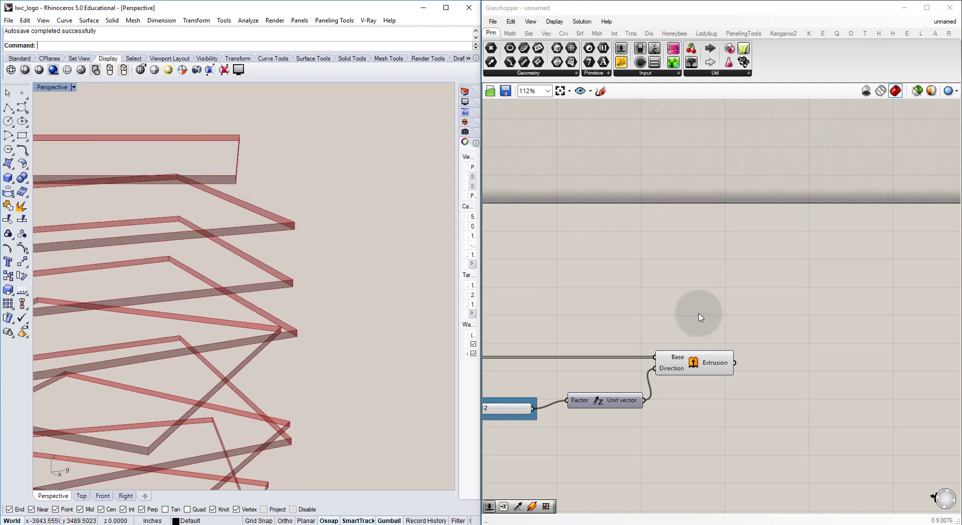
double_click(811, 365)
type("cap")
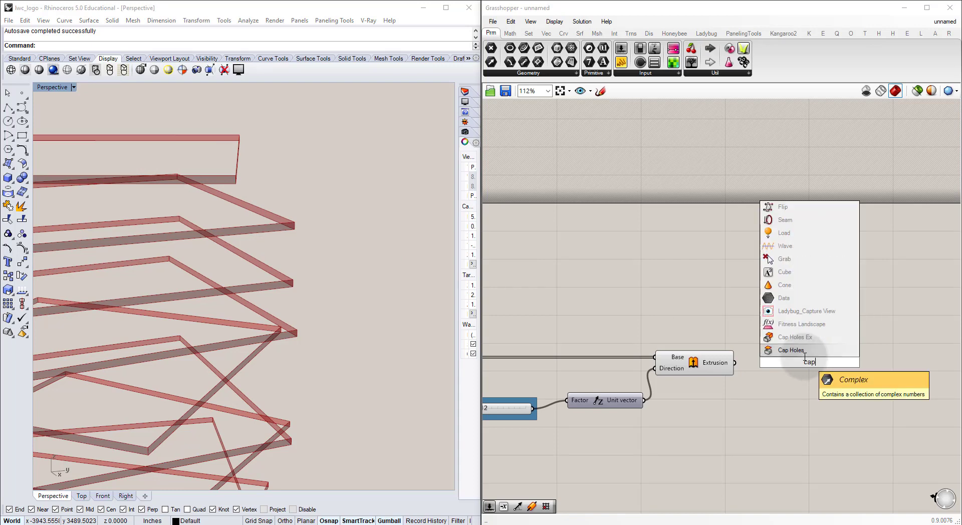
key("Return")
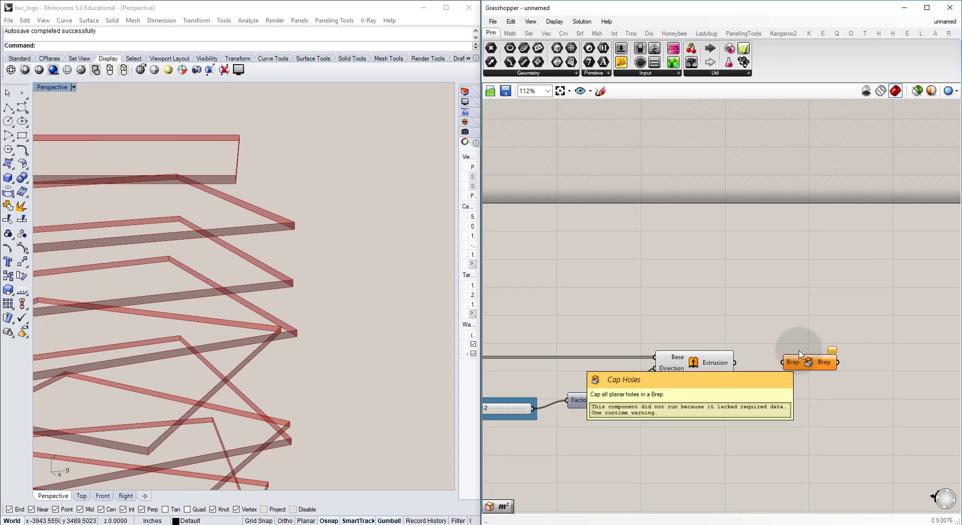
left_click_drag(799, 360, 768, 355)
left_click(725, 370)
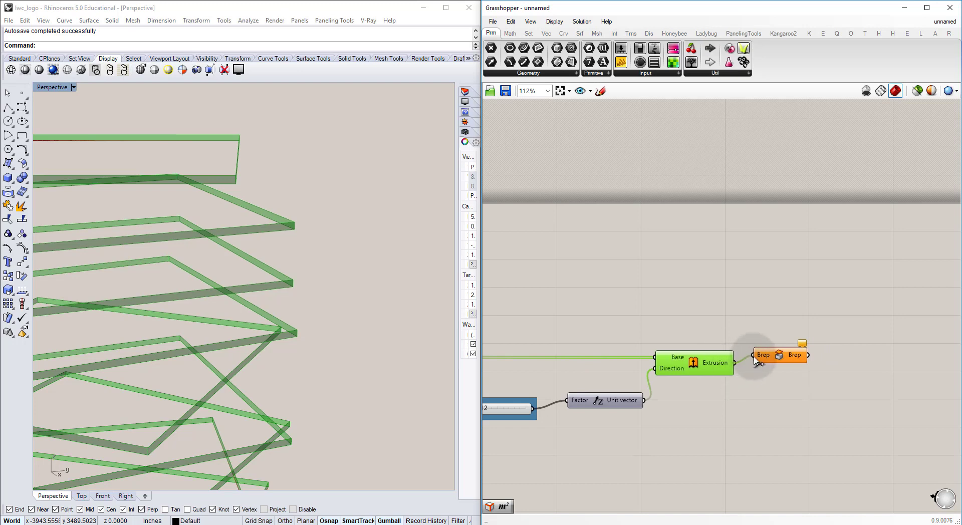
left_click_drag(780, 354, 784, 363)
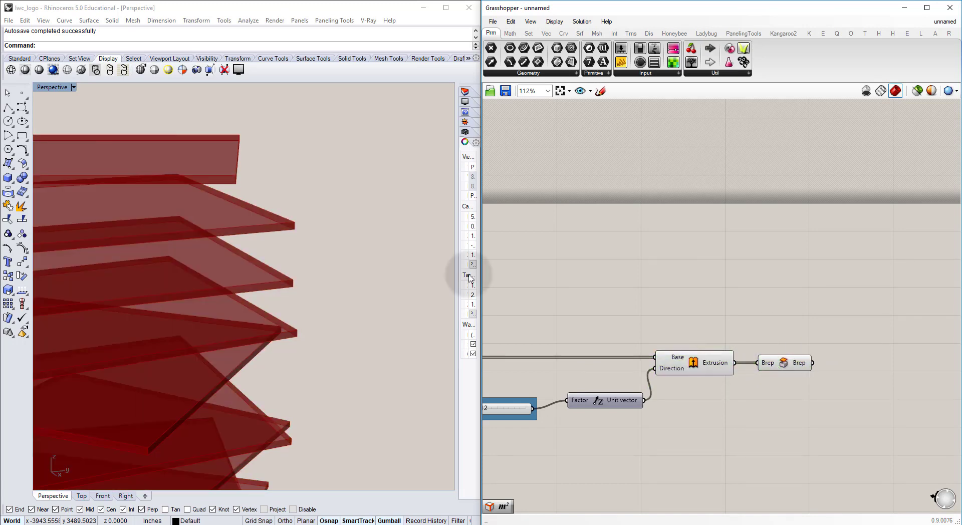
Connect a panel to the Cap Holes output and enlarge it to list all the resulting breps.
right_click_drag(225, 182, 239, 234)
right_click_drag(753, 322, 727, 317)
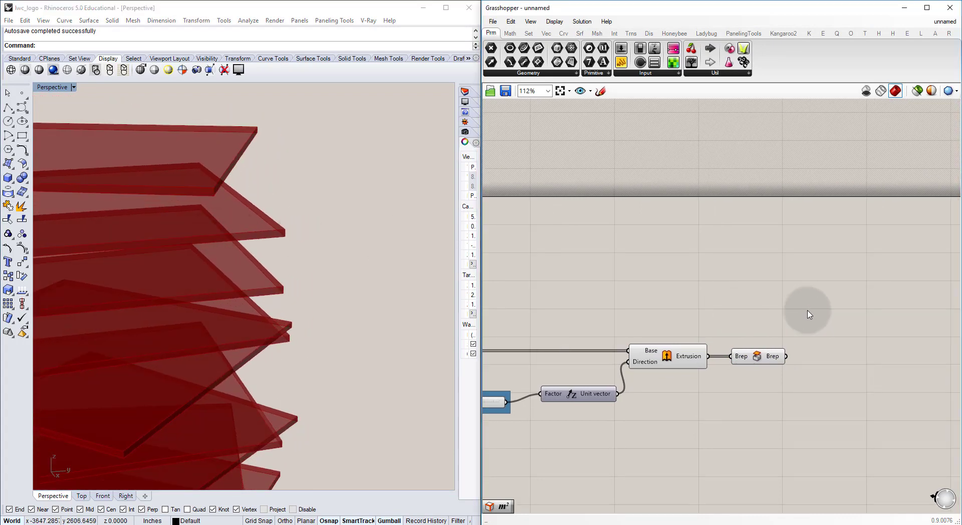
double_click(807, 311)
type("\"")
key("Return")
left_click_drag(761, 317, 795, 356)
left_click(787, 336)
right_click_drag(818, 364, 772, 325)
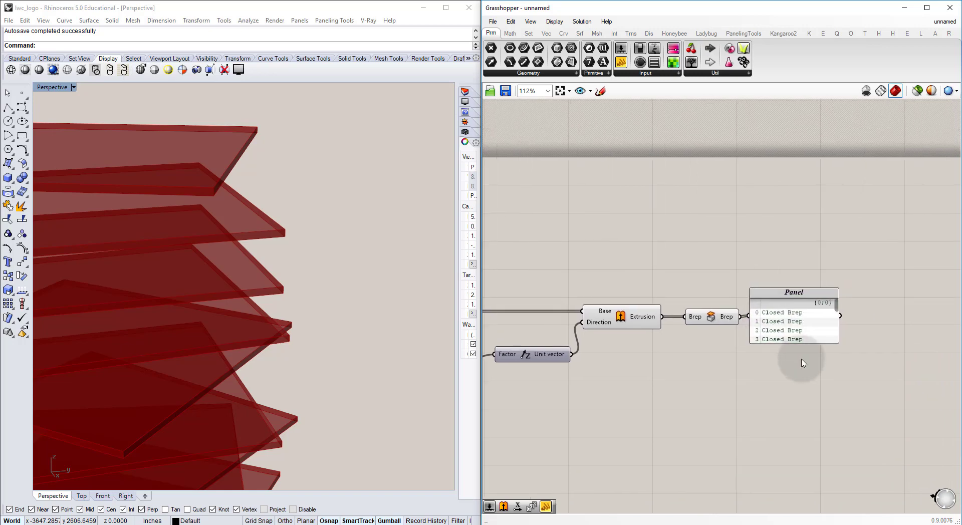
left_click_drag(792, 343, 824, 470)
left_click_drag(797, 420, 823, 359)
left_click(736, 305)
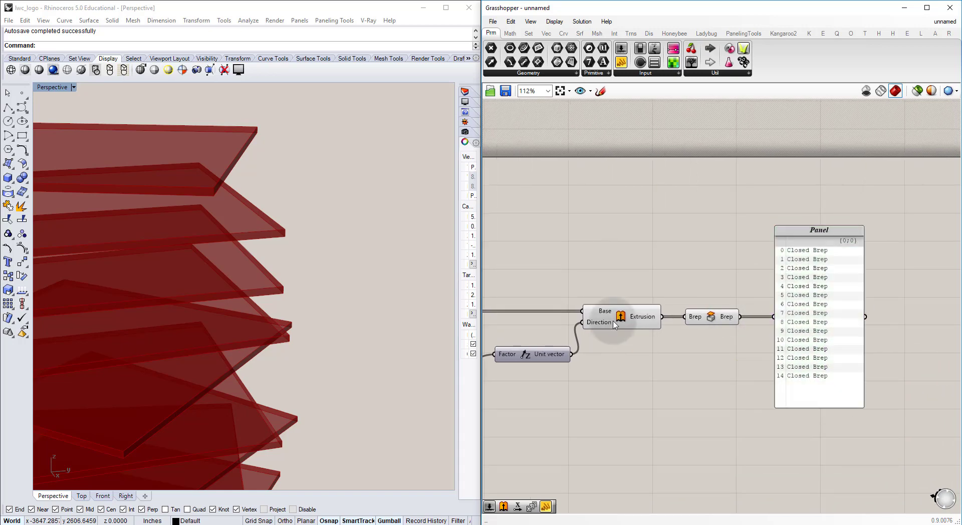
Turn off the preview of the Extrude component and review the whole tower of capped slabs.
key("ctrl+q")
left_click(631, 256)
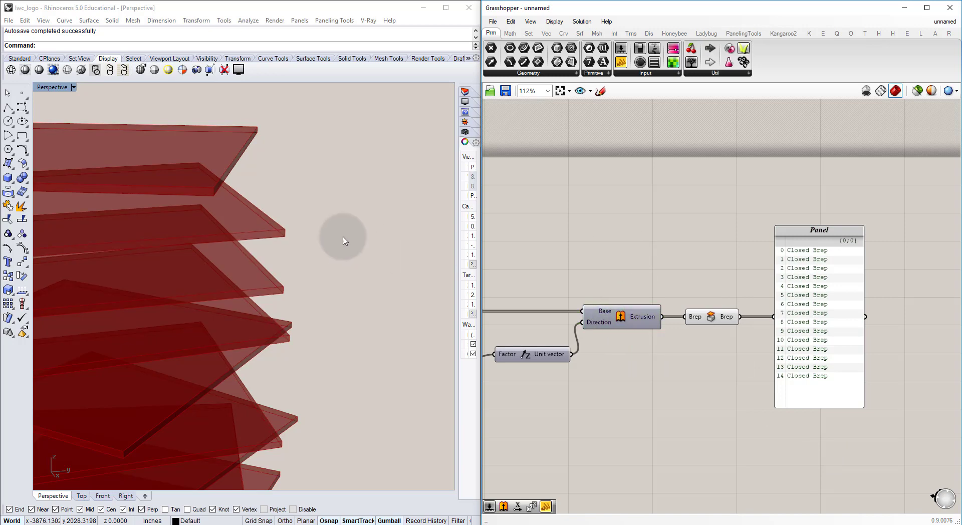
right_click_drag(261, 243, 258, 313, "ctrl")
right_click_drag(723, 278, 644, 267)
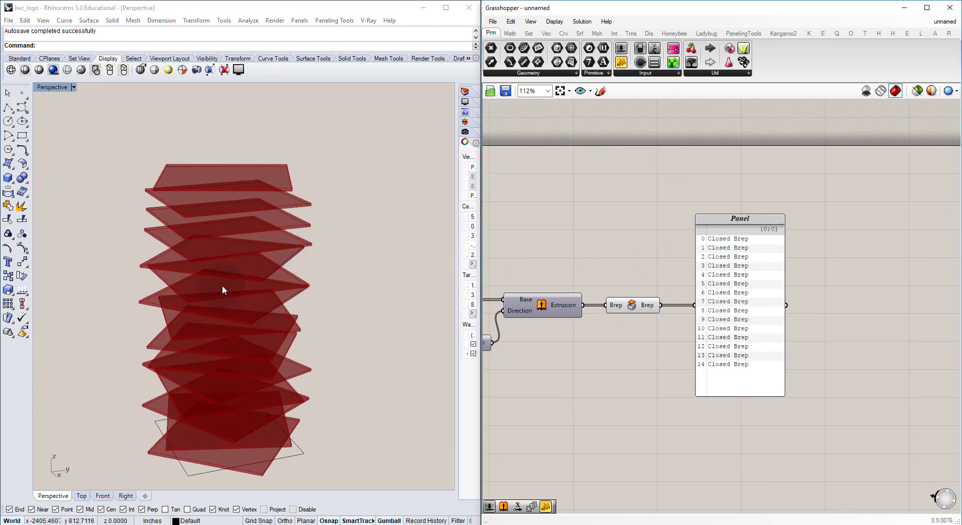
right_click_drag(223, 290, 246, 284)
right_click_drag(696, 254, 576, 257)
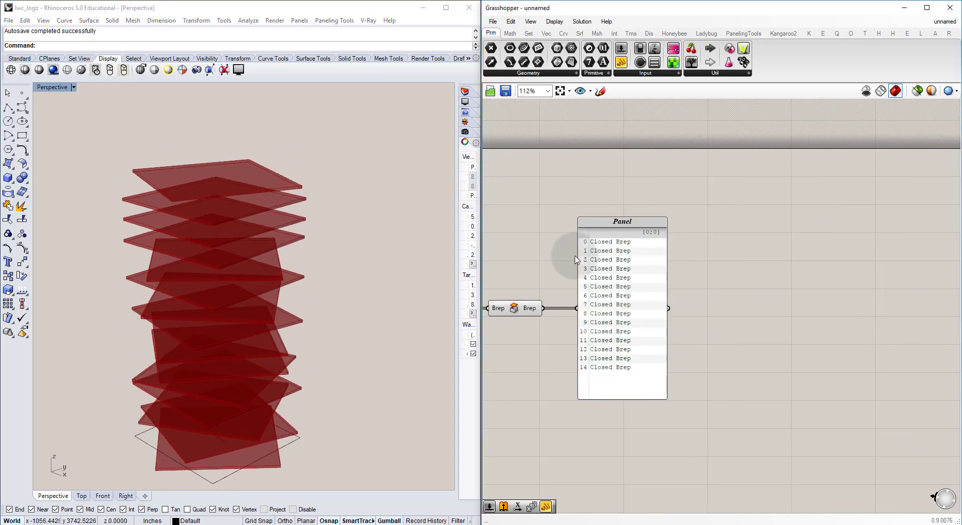
Shift the brep panel farther from Cap Holes, add a Custom Preview component and connect the capped breps to its Geometry input.
left_click(624, 273)
left_click_drag(624, 274, 758, 274)
double_click(611, 212)
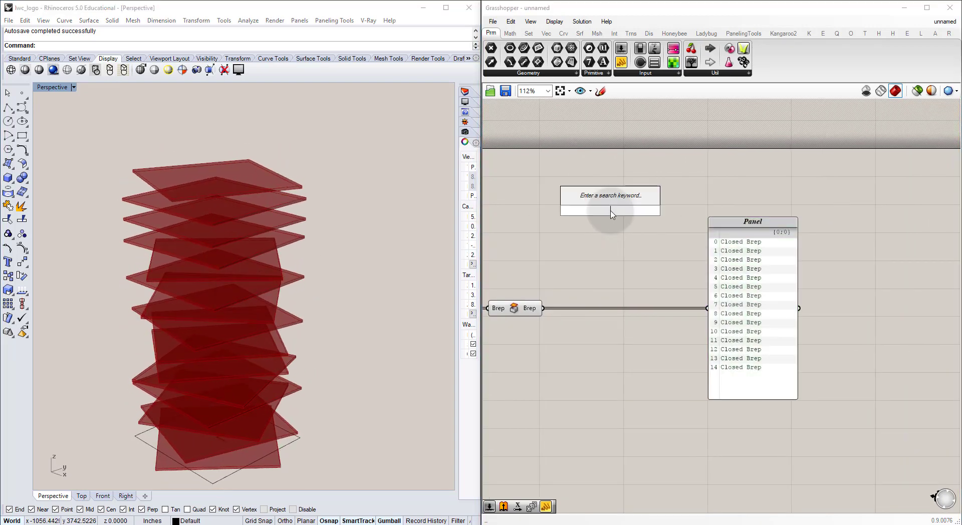
type("custom prev")
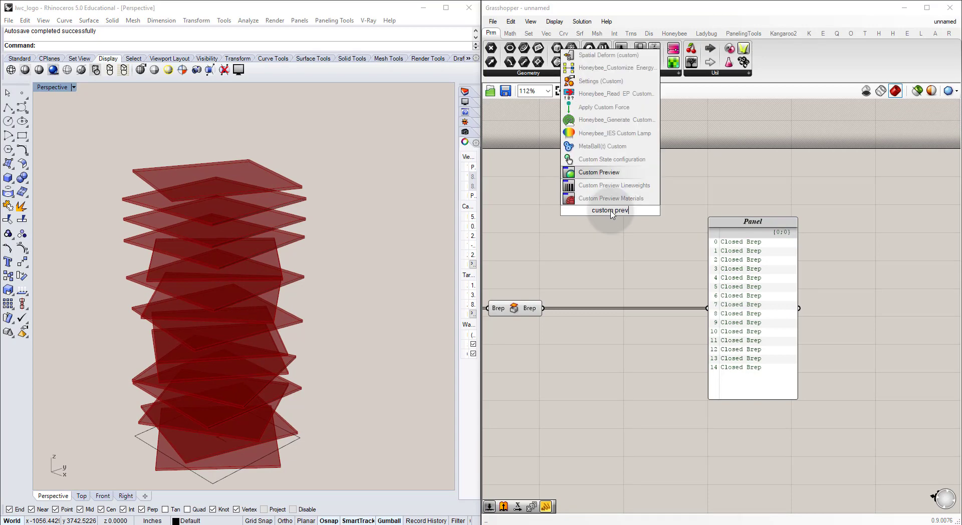
key("Return")
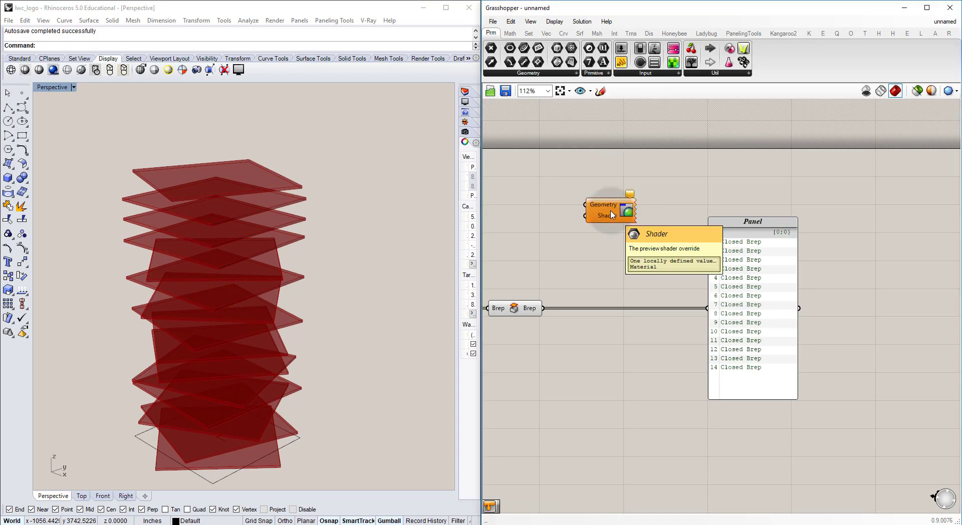
left_click_drag(611, 214, 647, 240)
left_click(516, 309)
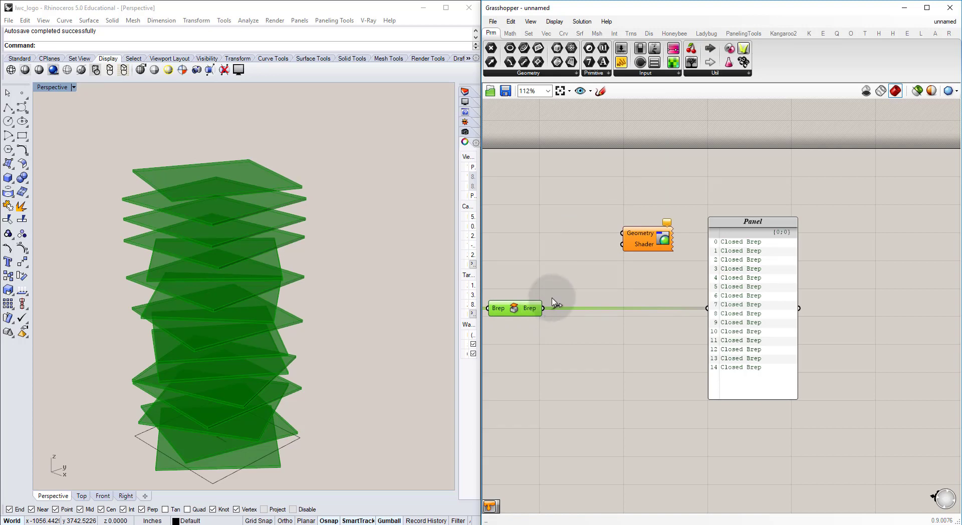
left_click_drag(553, 303, 622, 233)
left_click(576, 232)
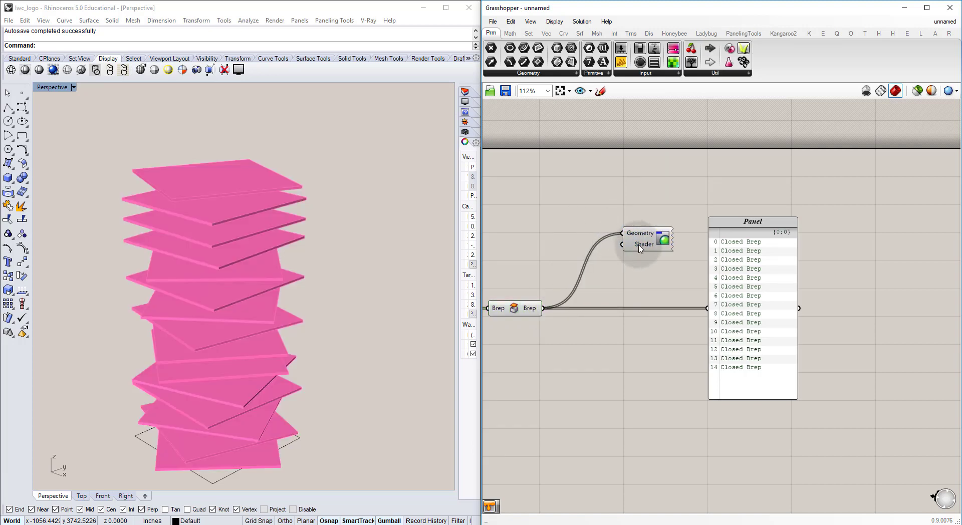
Add a Colour Swatch and connect it to the Shader input of the Custom Preview.
double_click(536, 245)
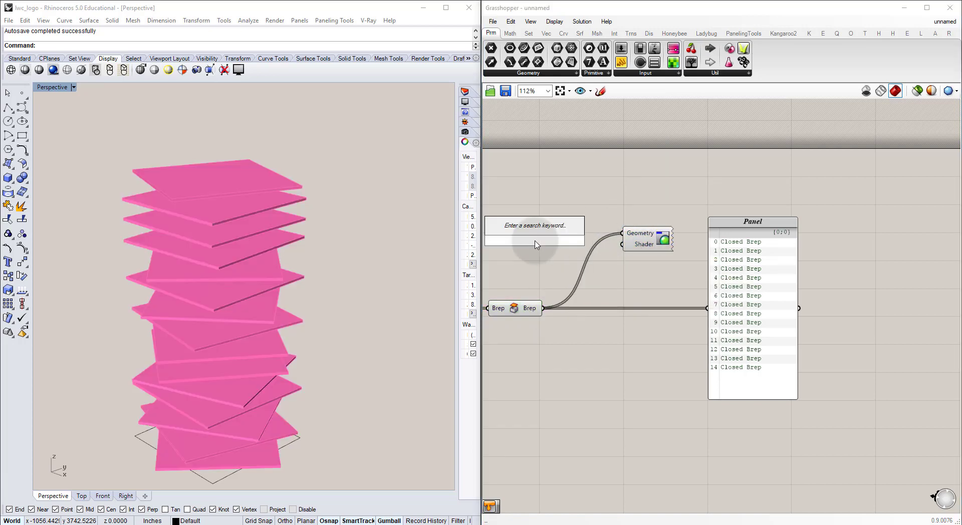
type("swatch")
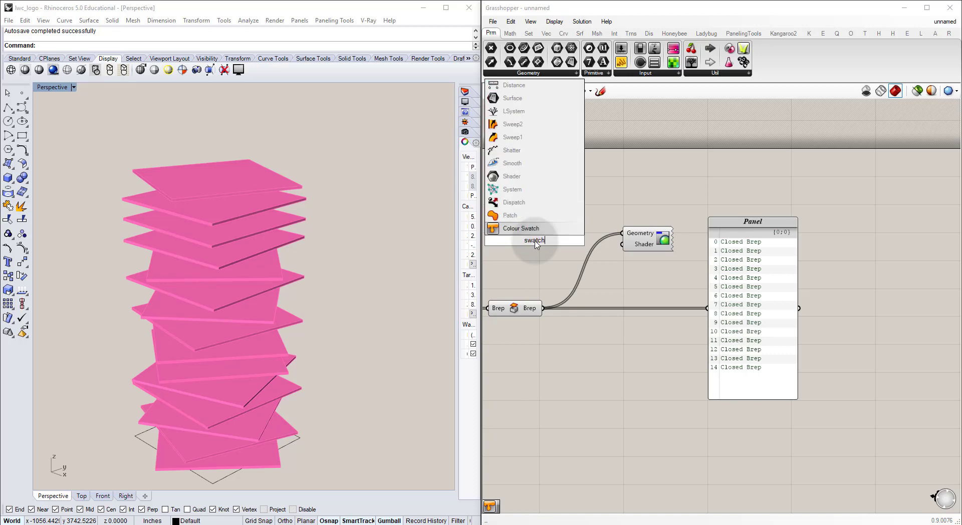
key("Return")
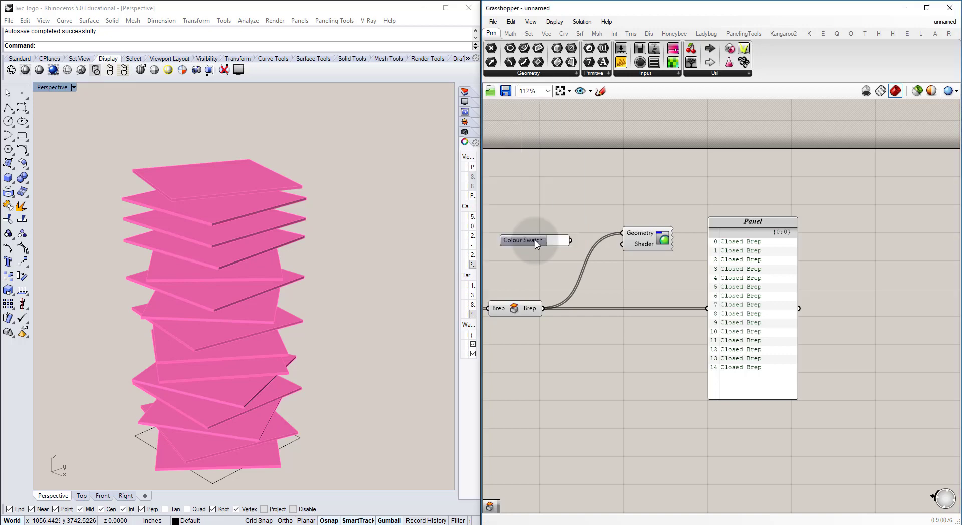
left_click_drag(620, 244, 644, 228)
Set the swatch to an opaque light grey with saturation 0 and value 89, and inspect the slabs up close.
left_click(561, 243)
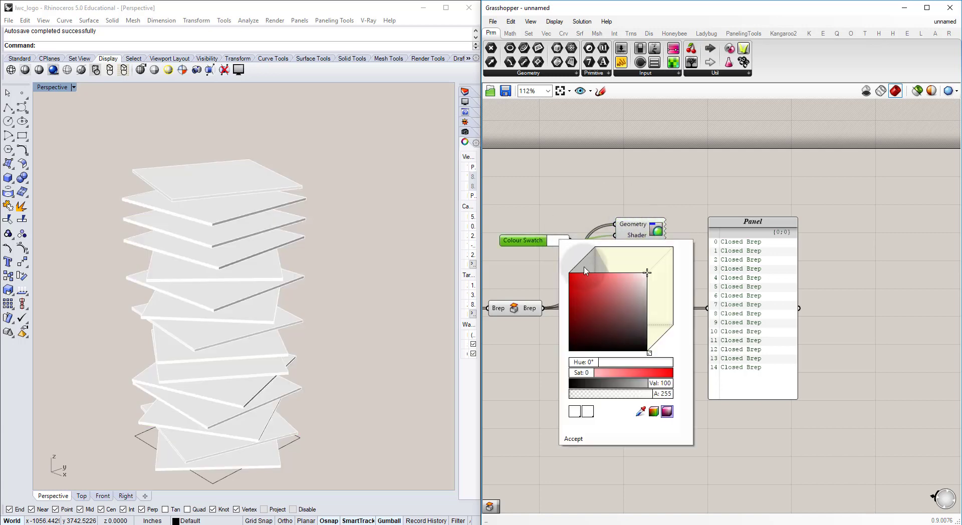
mouse_move(606, 289)
left_mouse_down()
mouse_move(649, 275)
mouse_move(652, 301)
mouse_move(661, 297)
left_mouse_up()
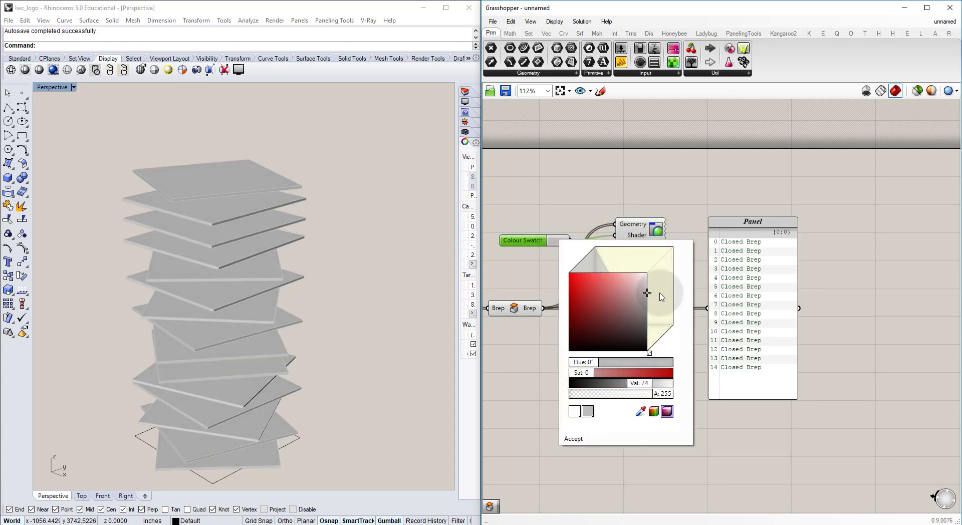
left_click(618, 198)
right_click_drag(220, 228, 233, 237)
scroll(233, 242, "up", 5)
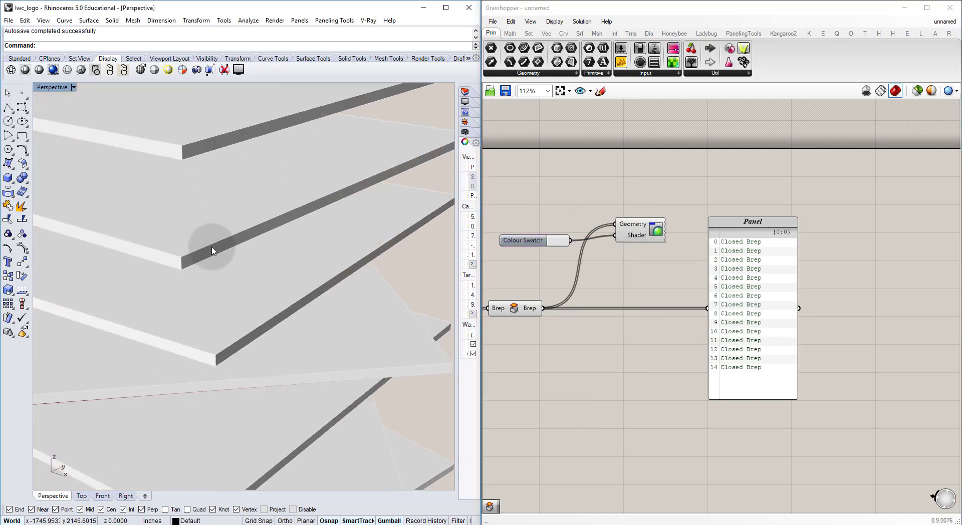
Add a Brep Edges component and connect the Cap Holes output to its Brep input.
double_click(616, 279)
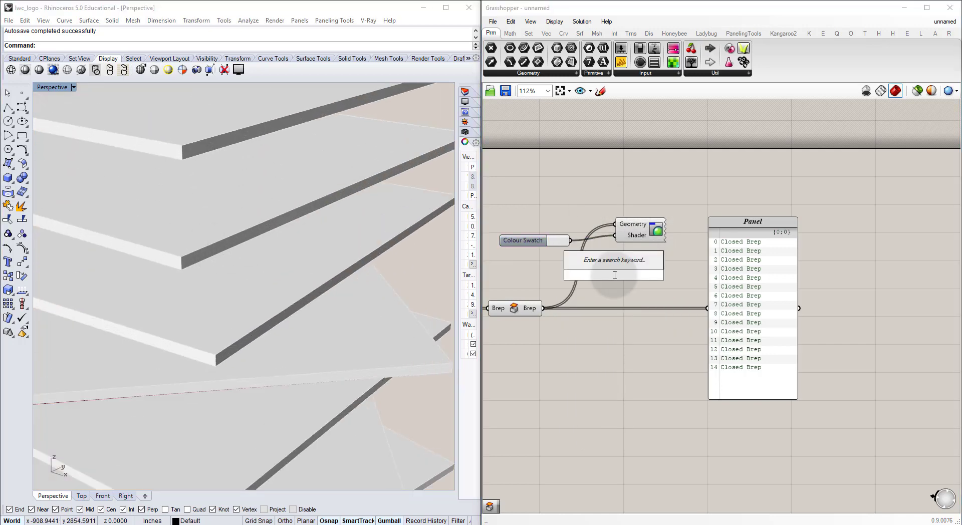
type("brep edges")
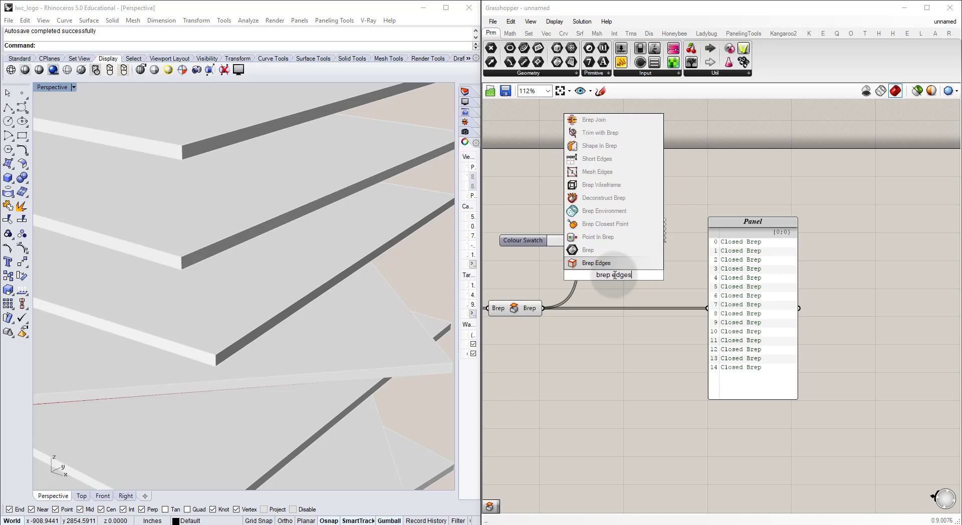
key("Return")
mouse_move(583, 287)
left_mouse_down()
mouse_move(535, 306)
mouse_move(583, 287)
left_mouse_up()
left_click(535, 309)
left_click_drag(607, 285, 619, 299)
Duplicate the Colour Swatch and Custom Preview pair, stack the copy below the original and place both pairs above Brep Edges.
left_click_drag(731, 272, 512, 214)
key("ctrl+c")
key("ctrl+v")
left_click_drag(641, 239, 630, 265)
left_click(684, 271)
left_click_drag(641, 298, 639, 305)
left_click_drag(672, 276, 558, 223)
left_click_drag(637, 229, 783, 176)
left_click(720, 272)
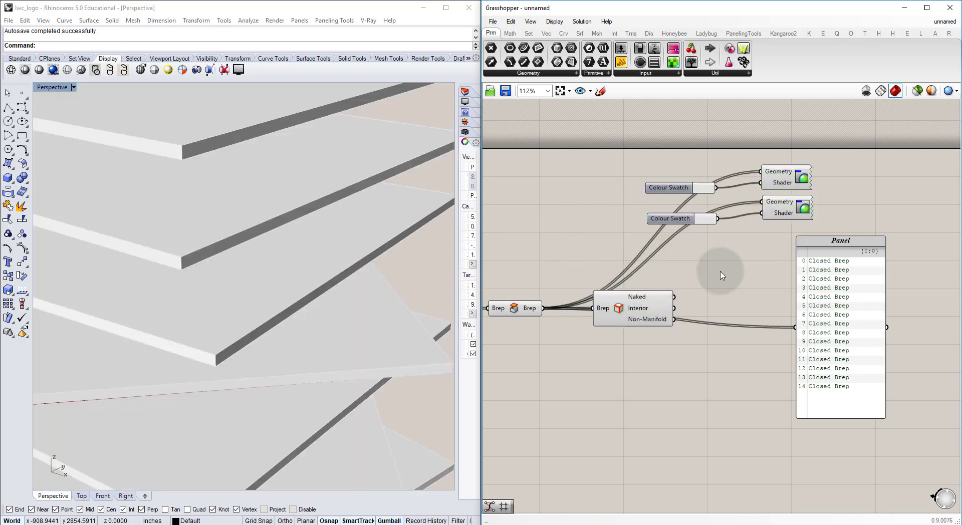
Connect the Naked, Interior and Non-Manifold edge outputs to the Geometry input of the second Custom Preview.
left_click(638, 300)
right_click_drag(699, 277, 659, 310)
left_click_drag(640, 325, 726, 231)
left_click_drag(638, 336, 726, 231)
left_click_drag(642, 351, 708, 235)
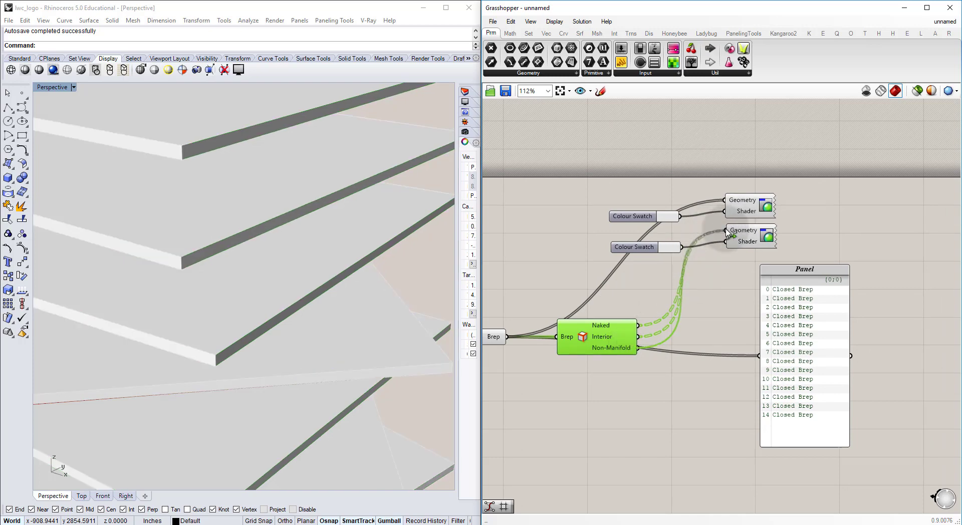
Set the second Colour Swatch to black and review the edge outlines on the tower.
left_click(669, 247)
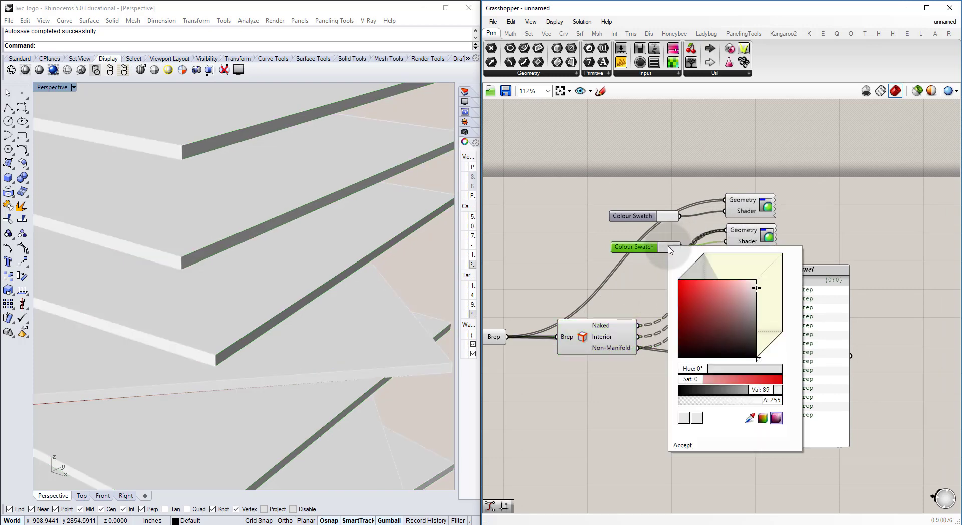
left_click_drag(686, 304, 669, 362)
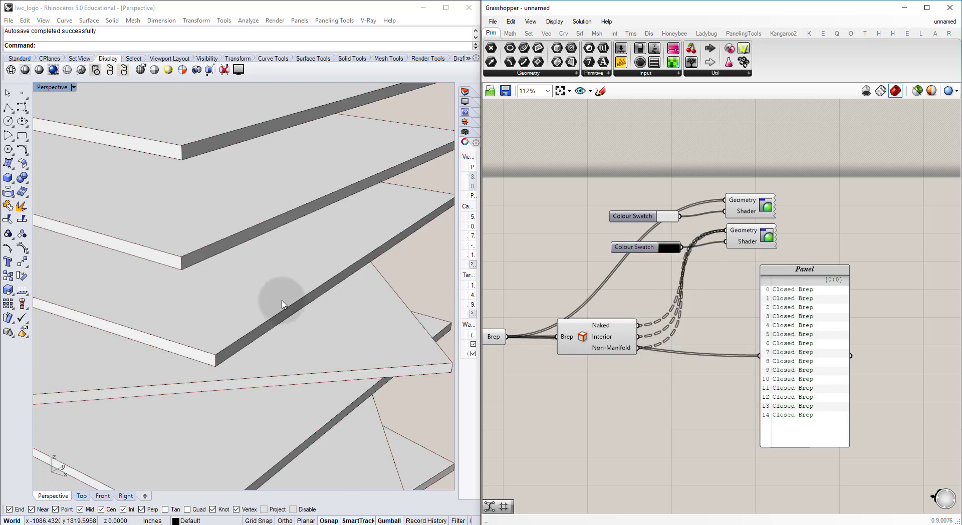
scroll(281, 321, "down", 5)
mouse_move(280, 357)
right_mouse_down()
mouse_move(275, 322)
mouse_move(261, 343)
mouse_move(288, 351)
right_mouse_up()
Turn off the previews of Brep Edges and Cap Holes and move the brep panel farther below the Custom Previews.
right_click_drag(569, 301, 665, 276)
left_click(697, 312)
left_click(576, 314)
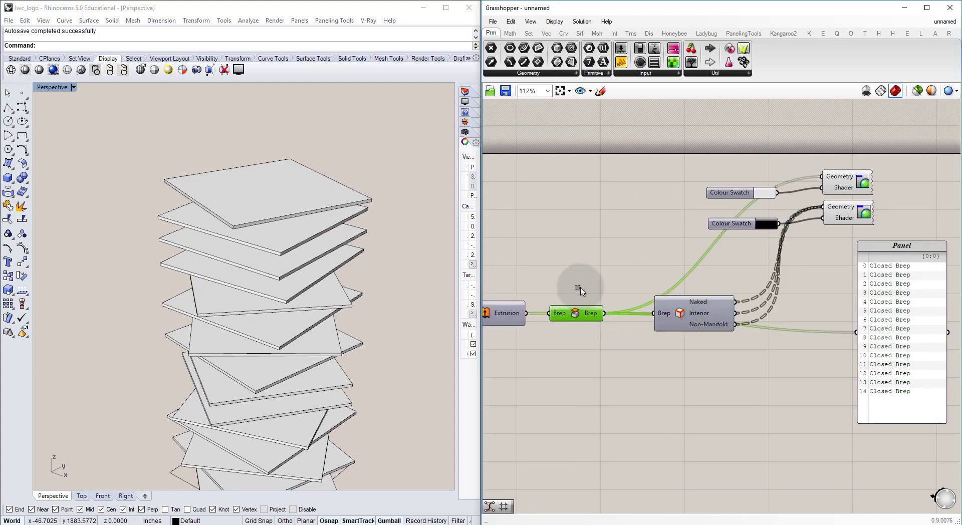
scroll(640, 279, "down", 2)
right_click_drag(601, 286, 657, 302)
left_click_drag(855, 311, 853, 345)
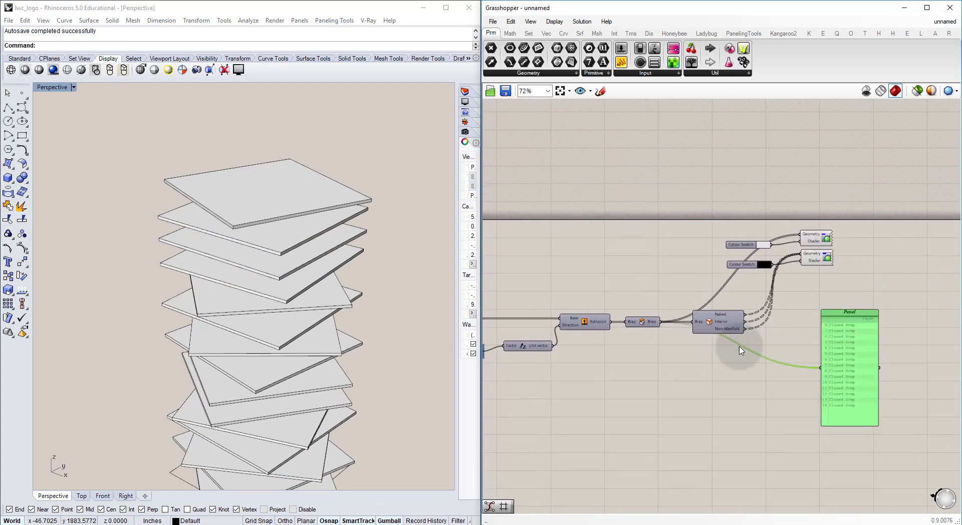
Move the colour legend across the canvas so it sits above the Custom Preview components.
scroll(738, 349, "down", 4)
right_click_drag(587, 345, 627, 301)
scroll(628, 305, "down", 4)
left_click_drag(627, 346, 878, 236)
scroll(873, 249, "up", 6)
Group both Colour Swatches with their Custom Previews and give the group the legend's yellow Output colour.
left_click_drag(863, 338, 725, 295)
key("ctrl+g")
right_click(784, 297)
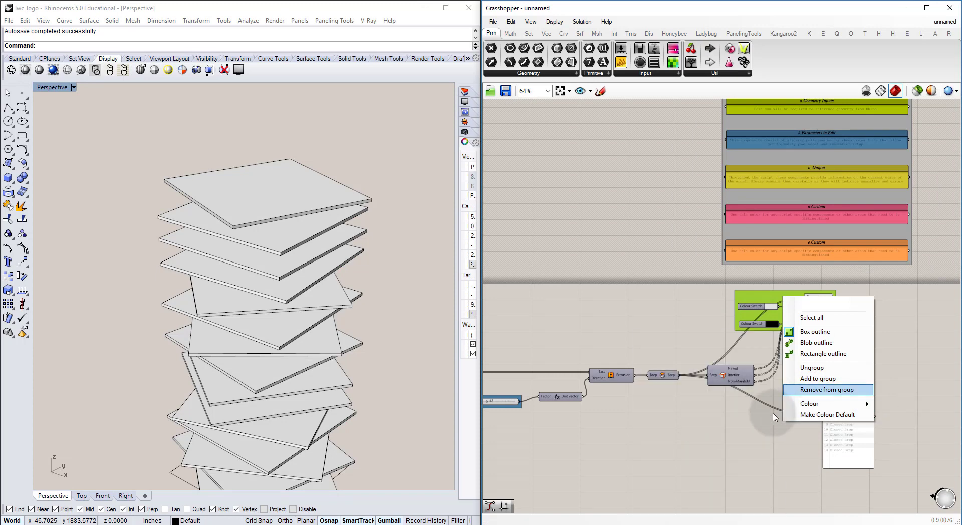
mouse_move(822, 404)
left_click_drag(728, 507, 782, 180)
left_click(544, 253)
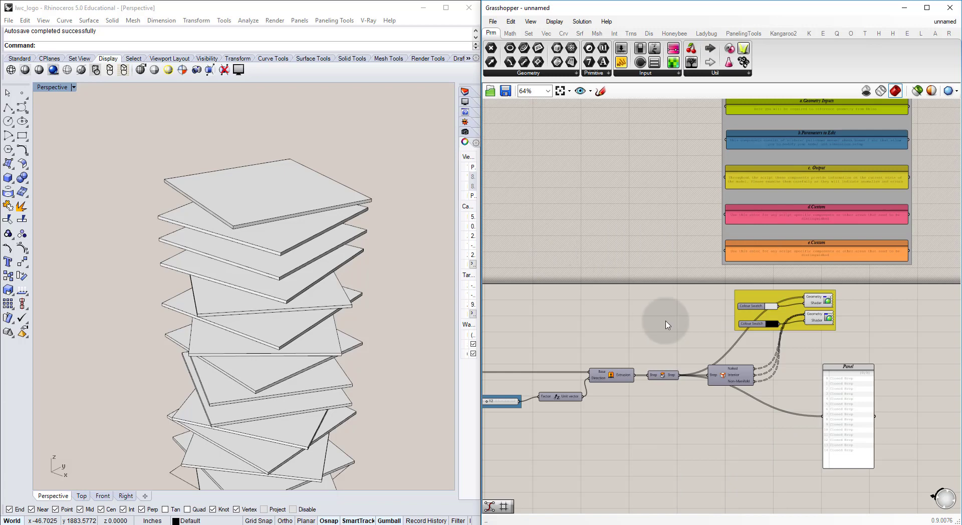
Review the outlined tower and set the Slab Height slider to 10 ft.
mouse_move(208, 337)
right_mouse_down()
mouse_move(240, 327)
mouse_move(254, 306)
mouse_move(266, 356)
mouse_move(283, 365)
mouse_move(276, 371)
right_mouse_up()
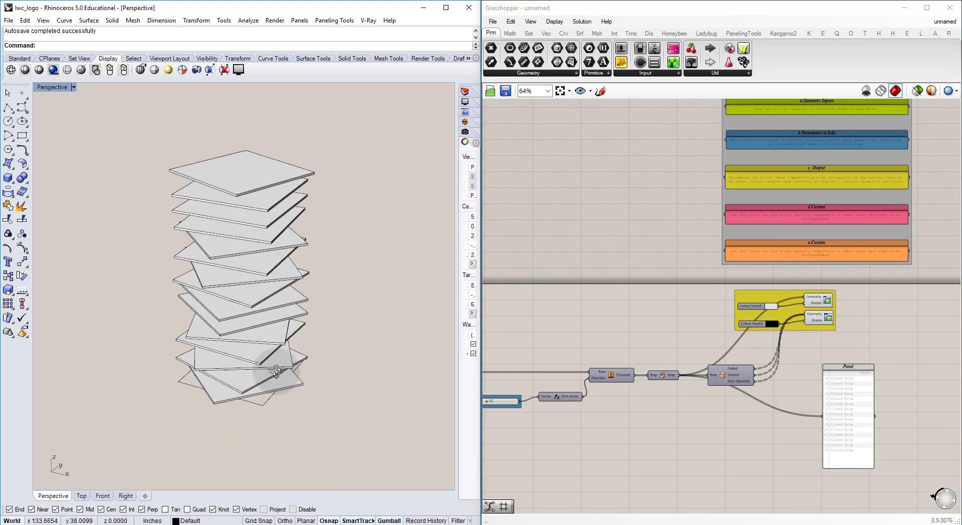
scroll(642, 323, "down", 3)
right_click_drag(548, 349, 754, 300)
right_click_drag(620, 313, 756, 319)
scroll(608, 328, "up", 4)
scroll(589, 335, "up", 3)
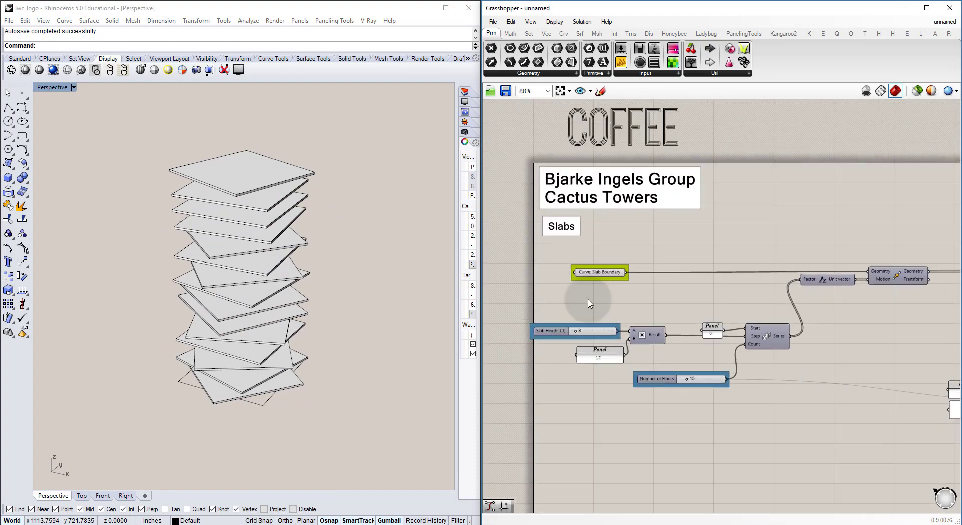
scroll(575, 331, "up", 4)
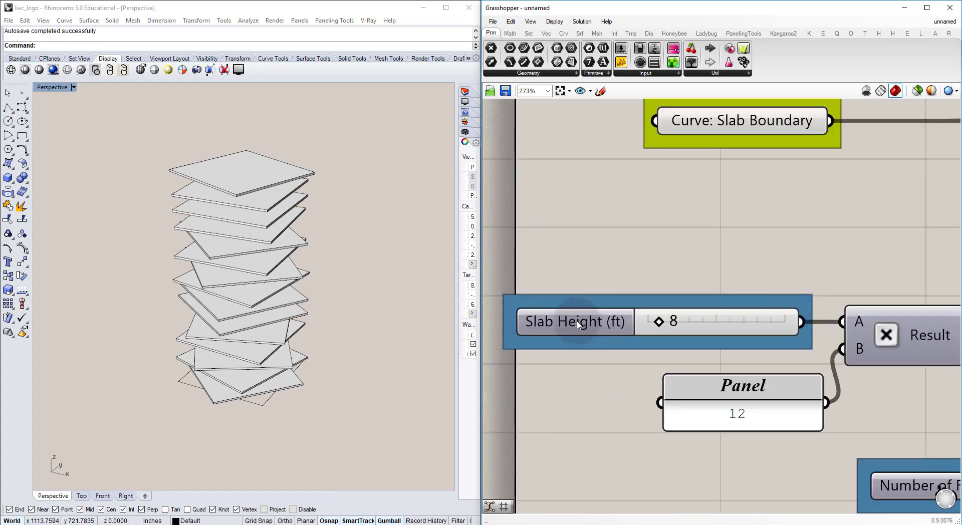
right_click_drag(295, 249, 311, 268)
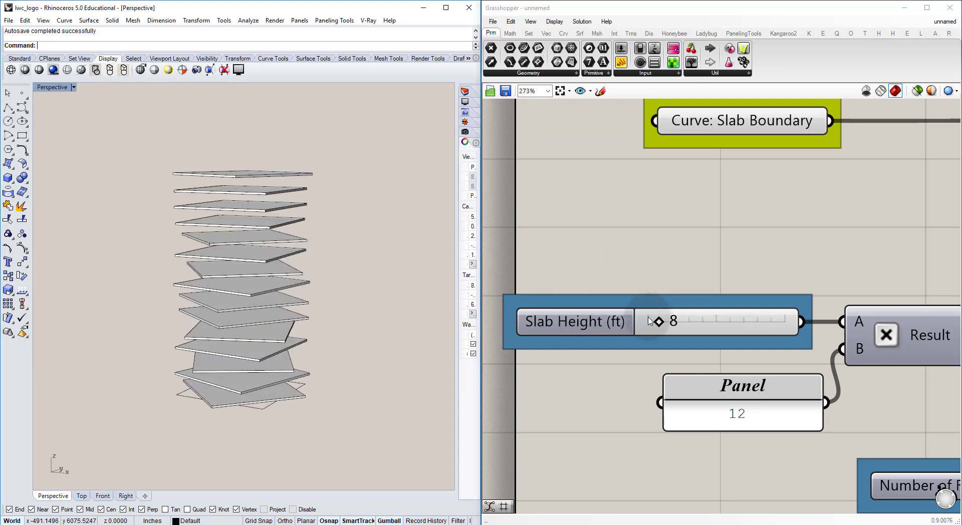
left_click_drag(659, 321, 662, 323)
Set the Number of Floors slider to 23.
scroll(338, 277, "down", 3)
right_click_drag(773, 282, 709, 274)
scroll(712, 276, "down", 3)
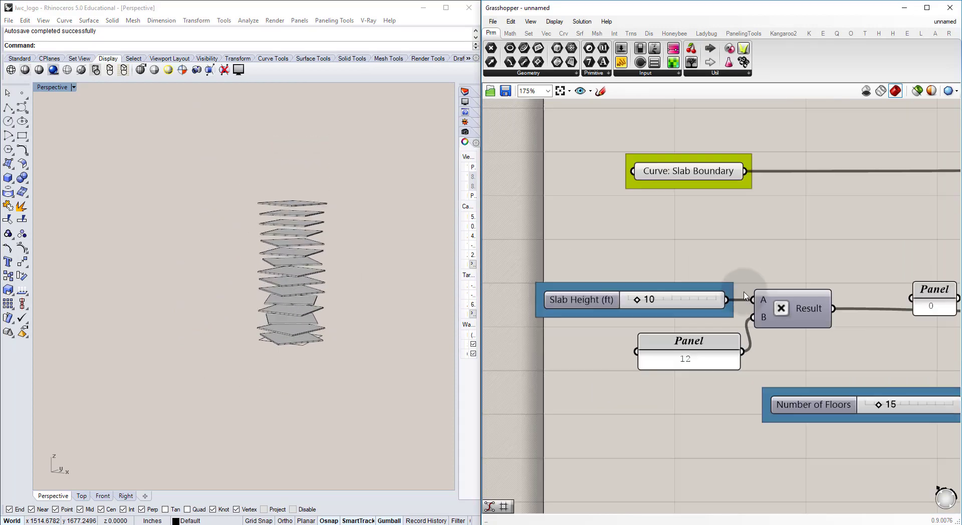
right_click_drag(864, 364, 647, 326)
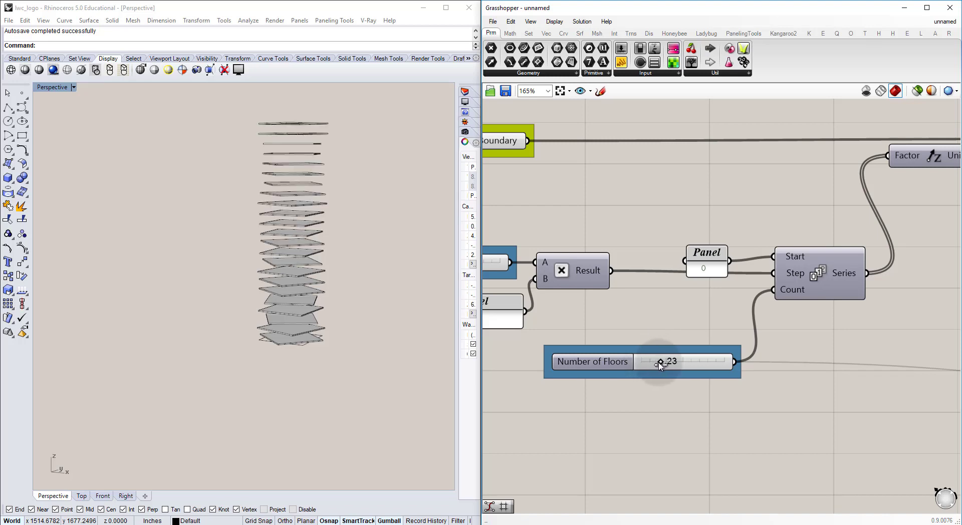
Set the Slab Thickness slider to 15 inches and review the tower from above and from the side.
right_click_drag(930, 223, 679, 260)
scroll(678, 260, "down", 3)
right_click_drag(785, 290, 571, 285)
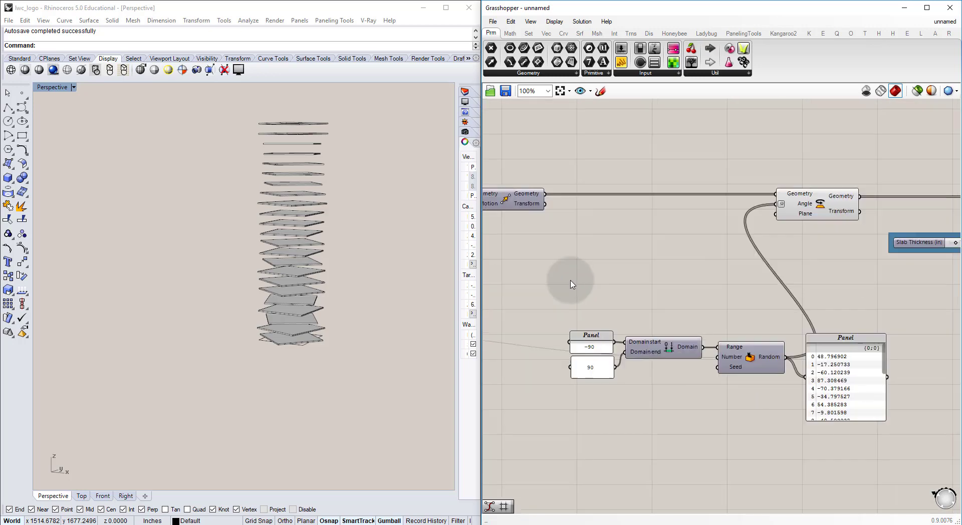
right_click_drag(836, 291, 668, 290)
right_click_drag(794, 238, 669, 277)
scroll(669, 278, "up", 7)
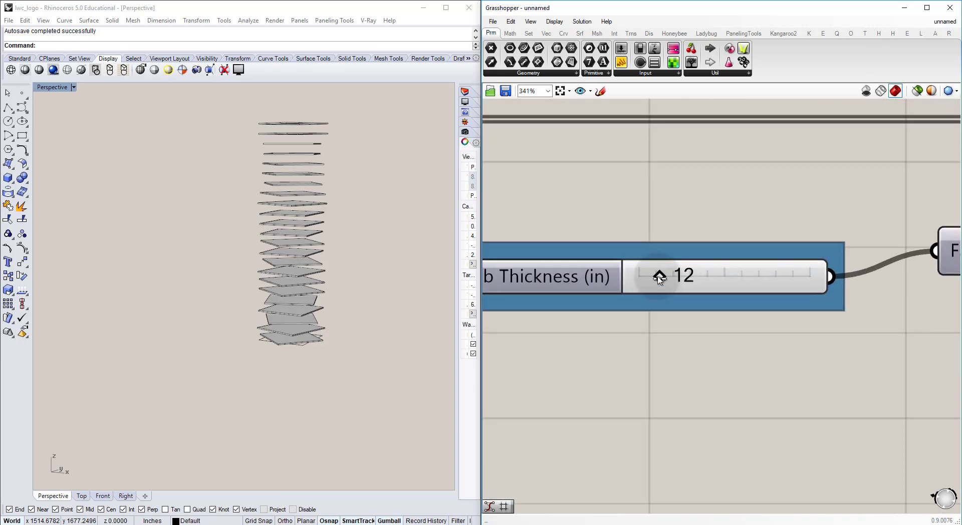
mouse_move(670, 279)
left_mouse_down()
mouse_move(684, 279)
mouse_move(650, 279)
mouse_move(676, 278)
left_mouse_up()
scroll(647, 281, "down", 5)
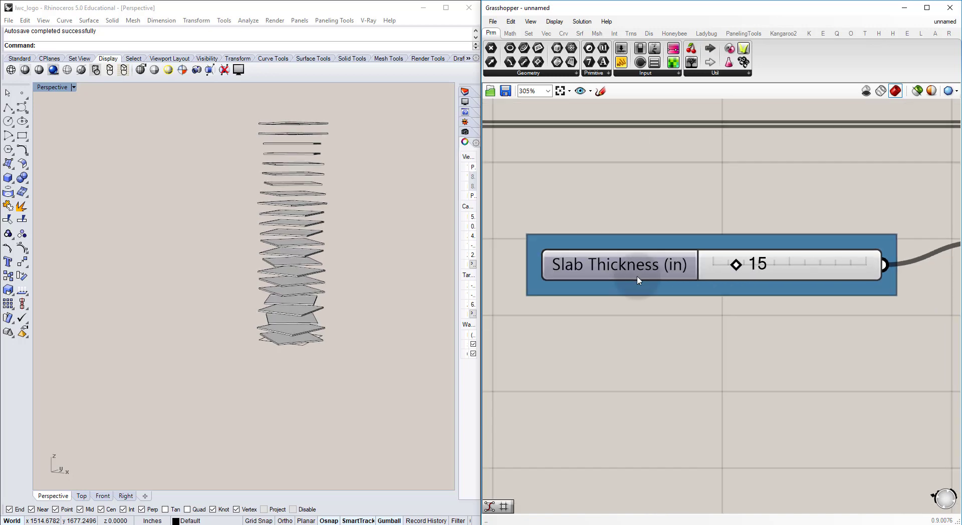
right_click_drag(741, 284, 808, 268)
right_click_drag(275, 241, 275, 212)
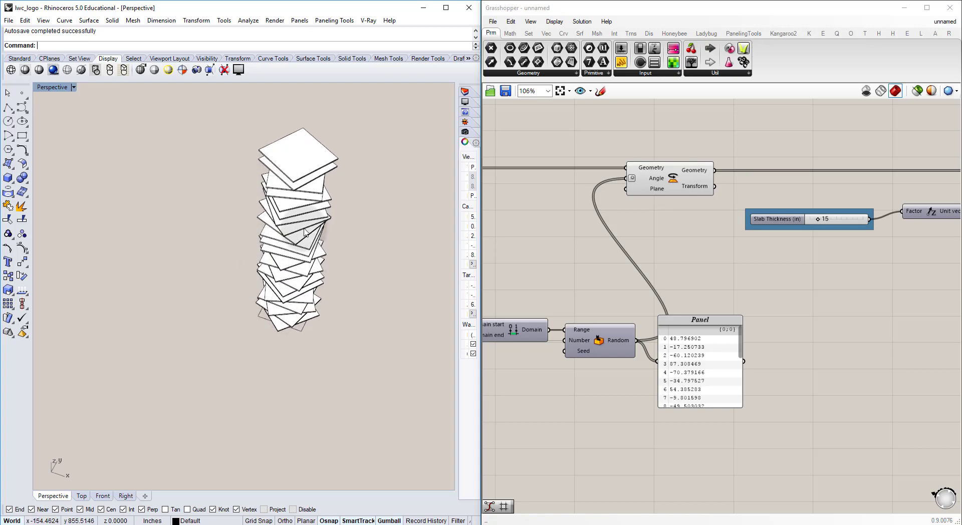
right_click_drag(299, 315, 300, 281)
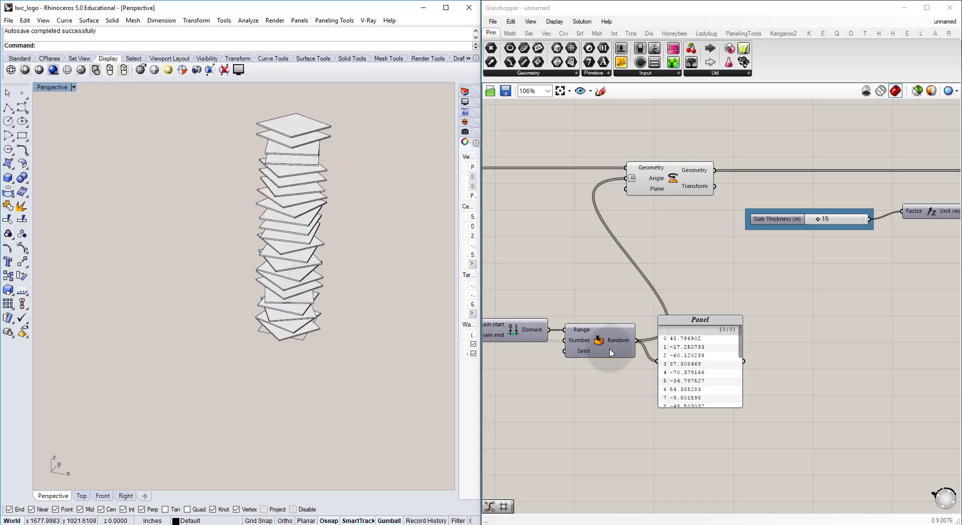
Add a number slider with the value 2 and connect it to the Seed input of the Random component.
right_click_drag(581, 347, 726, 306)
scroll(696, 326, "up", 1)
scroll(696, 326, "up", 1)
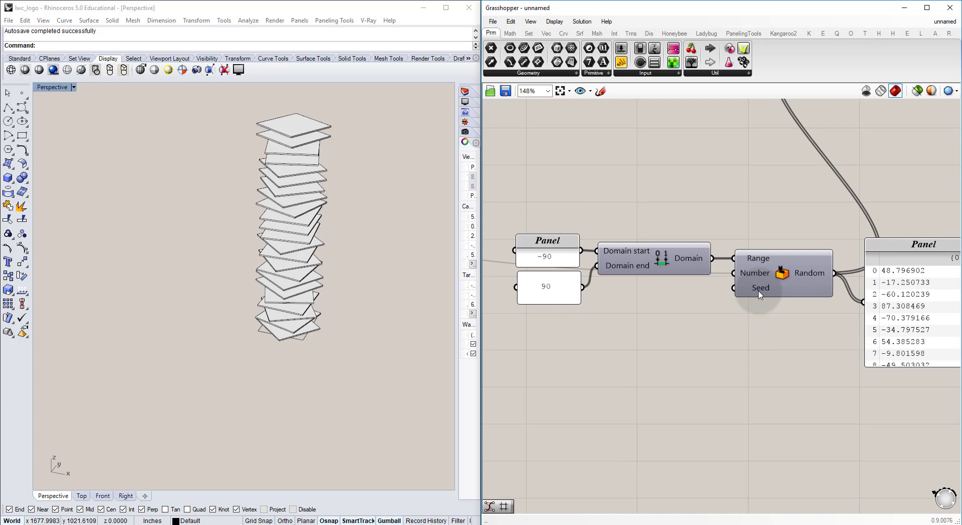
double_click(631, 360)
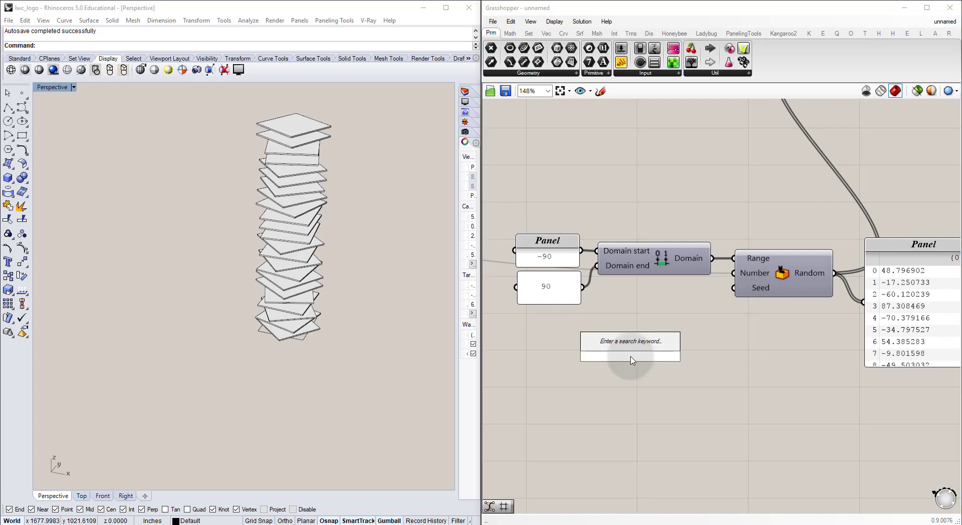
type("2")
key("Return")
left_click_drag(668, 358, 720, 299)
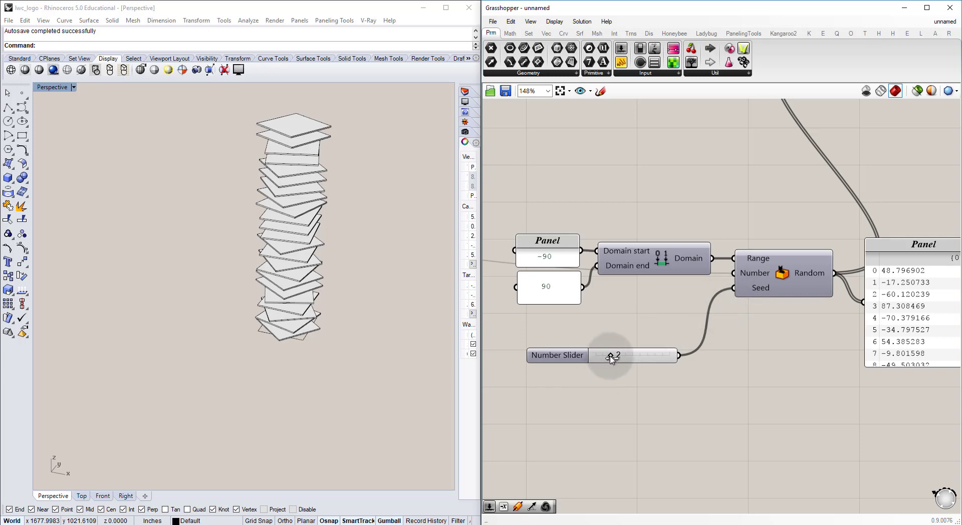
Enlarge the panel of random values, test the seed slider at 4 and 5, and return it to 2.
left_click_drag(614, 359, 626, 357)
right_click_drag(799, 311, 742, 303)
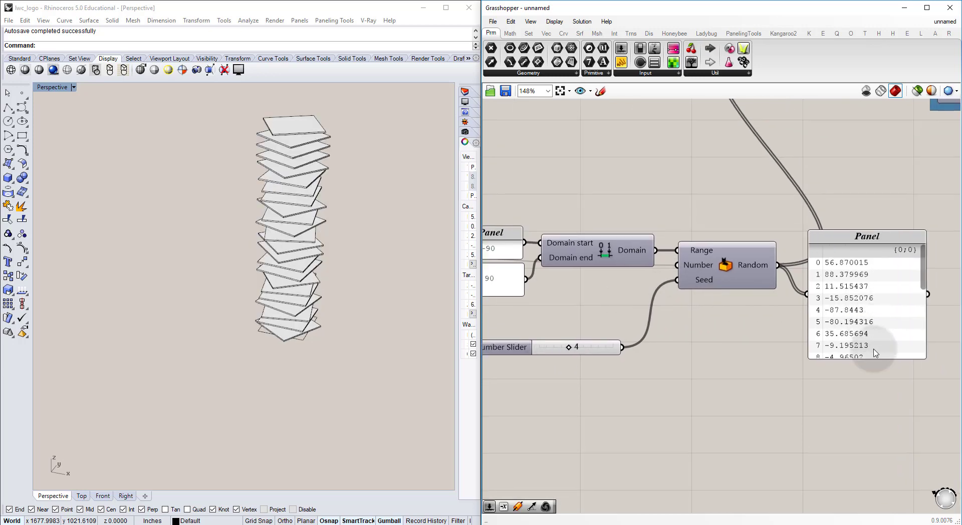
left_click_drag(869, 358, 911, 514)
left_click_drag(885, 440, 884, 346)
right_click_drag(566, 354, 588, 365)
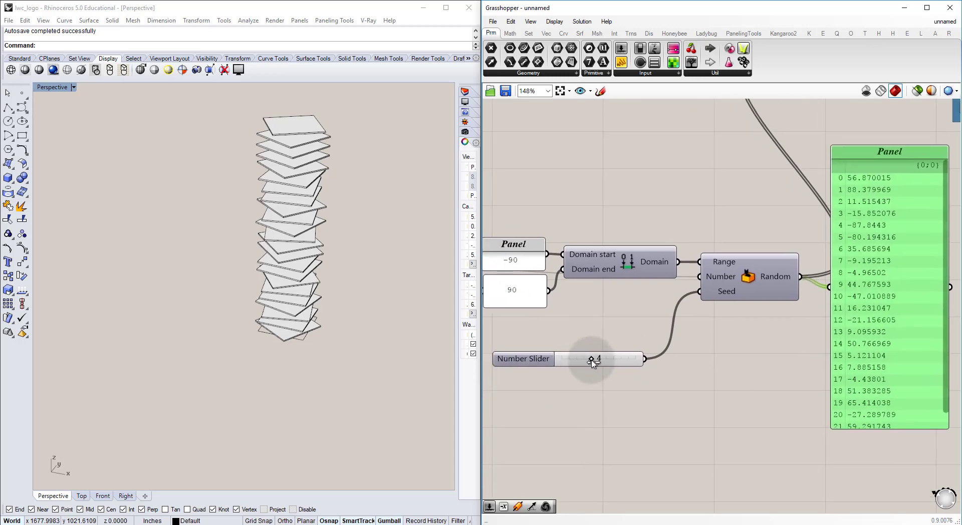
left_click_drag(598, 361, 600, 361)
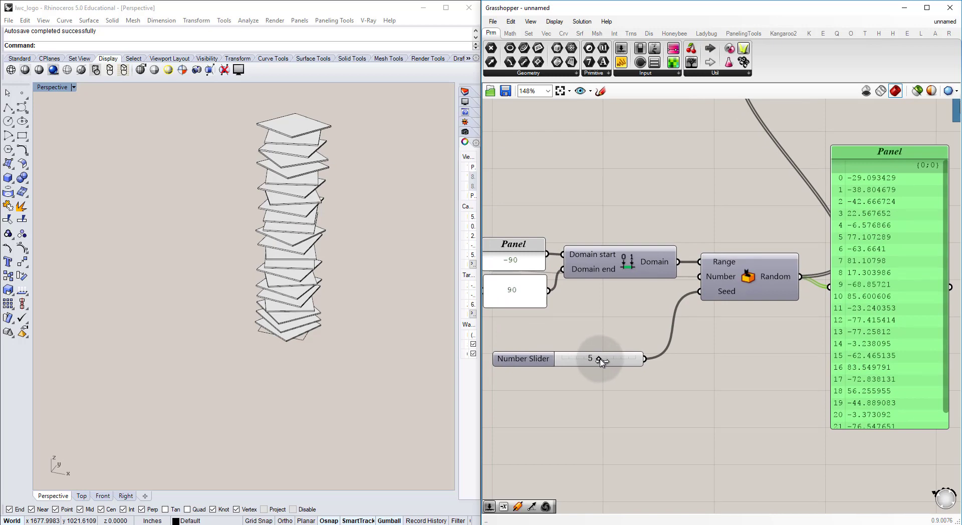
left_click_drag(602, 362, 571, 350)
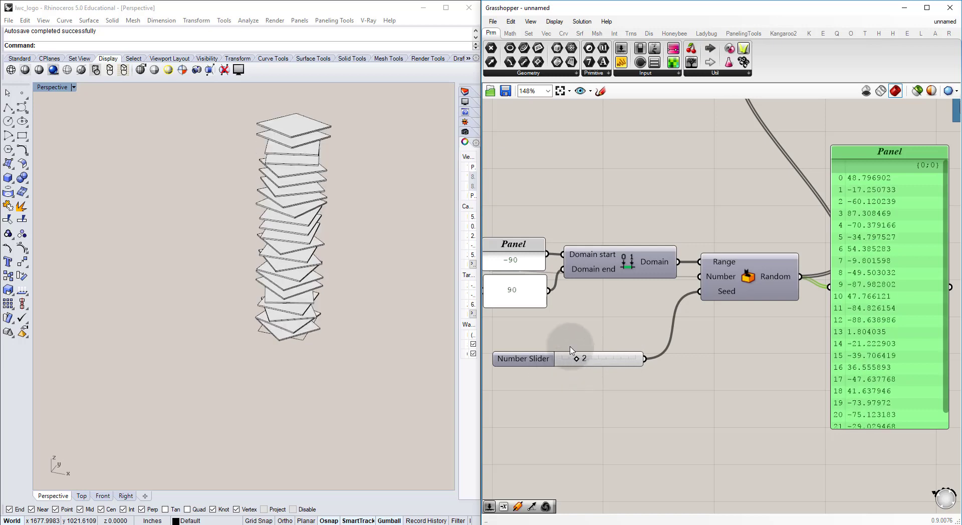
Examine the tower from the side and the slab definition from the Slab Boundary curve to the Series component.
right_click_drag(250, 232, 264, 214)
scroll(546, 233, "down", 4)
right_click_drag(543, 235, 805, 287)
scroll(583, 246, "up", 5)
left_click_drag(578, 232, 577, 231)
scroll(280, 221, "down", 4)
right_click_drag(281, 220, 285, 276, "shift")
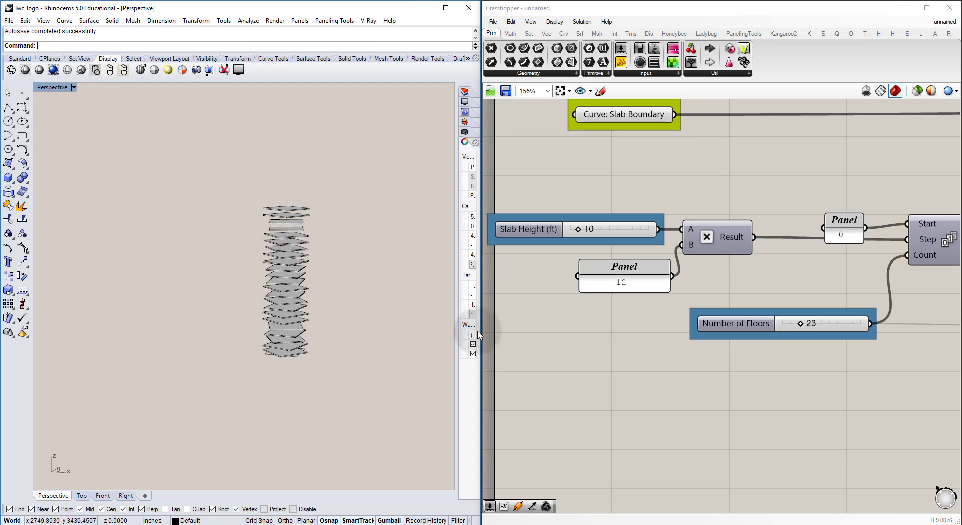
right_click_drag(747, 198, 647, 293)
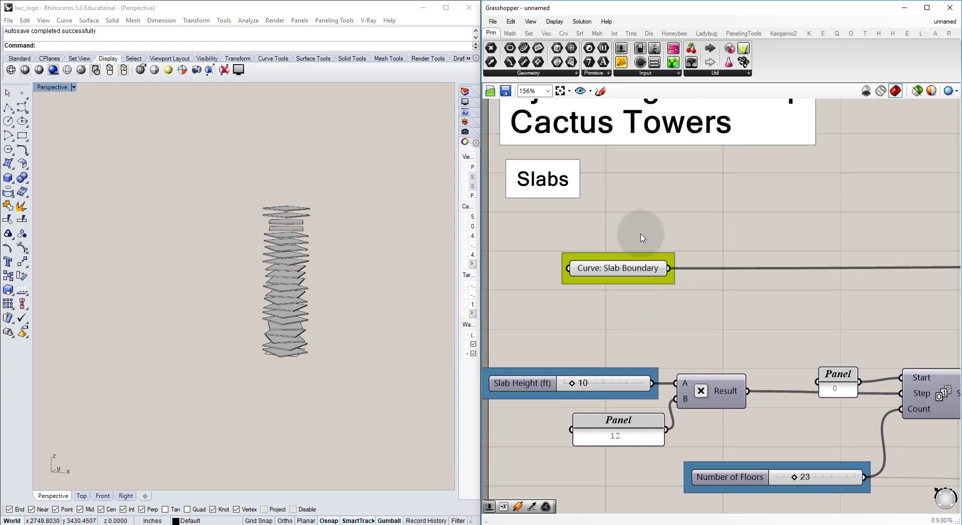
right_click_drag(643, 238, 621, 294)
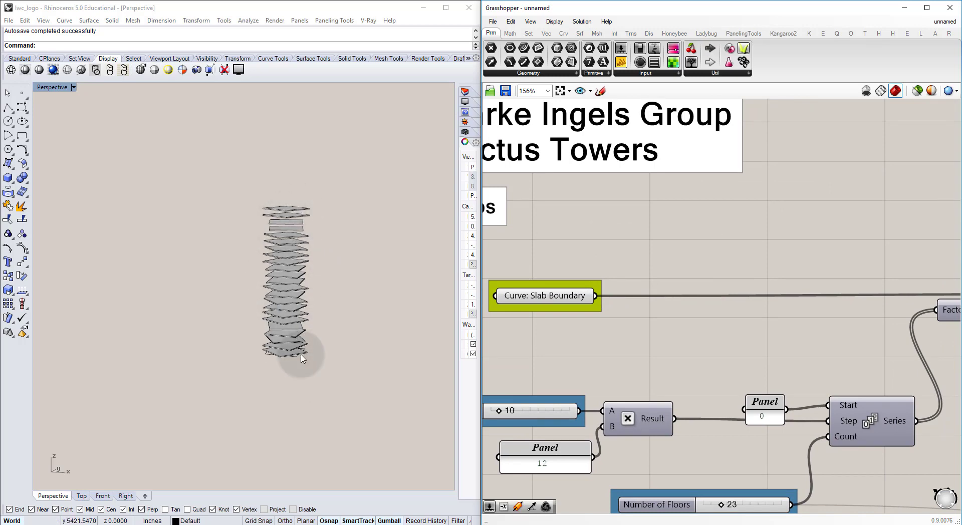
right_click_drag(719, 246, 707, 239)
scroll(707, 238, "down", 4)
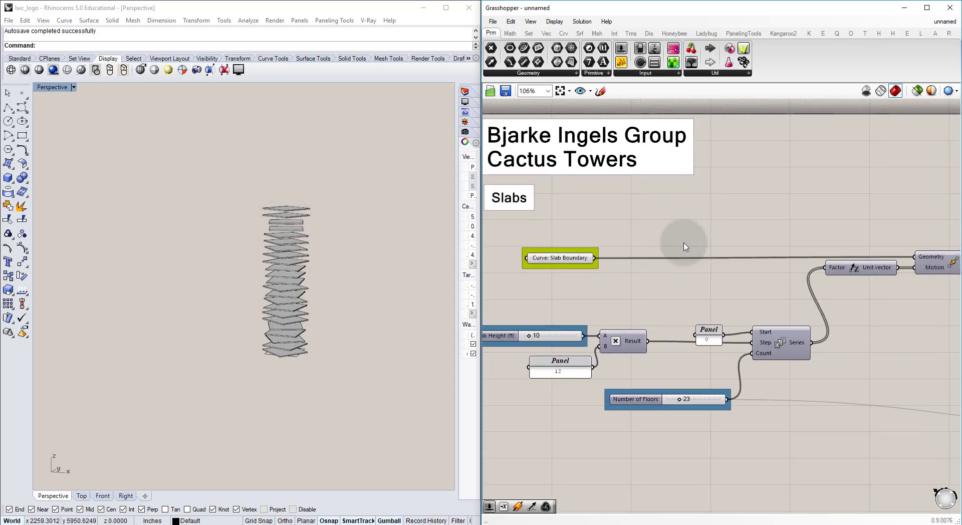
Add a panel beside the Series component and connect it to the Series output.
scroll(702, 301, "up", 9)
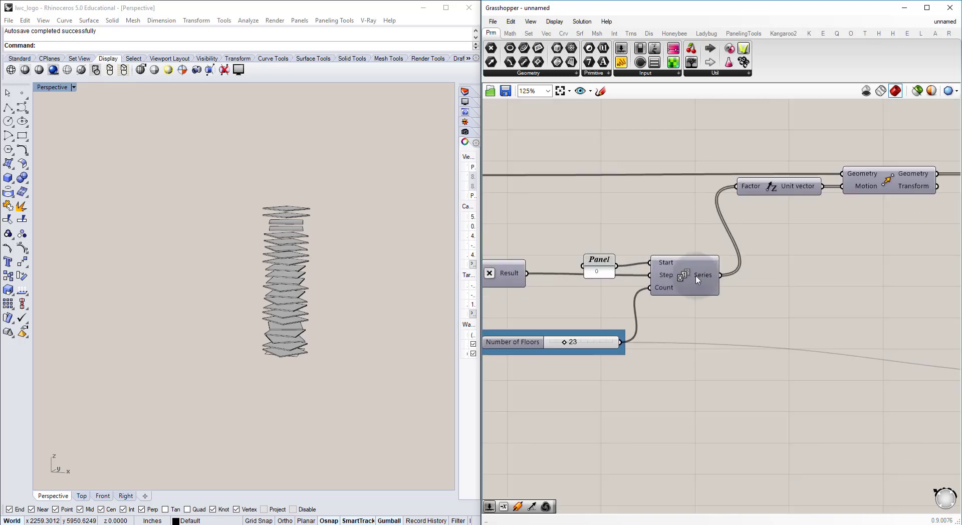
double_click(805, 293)
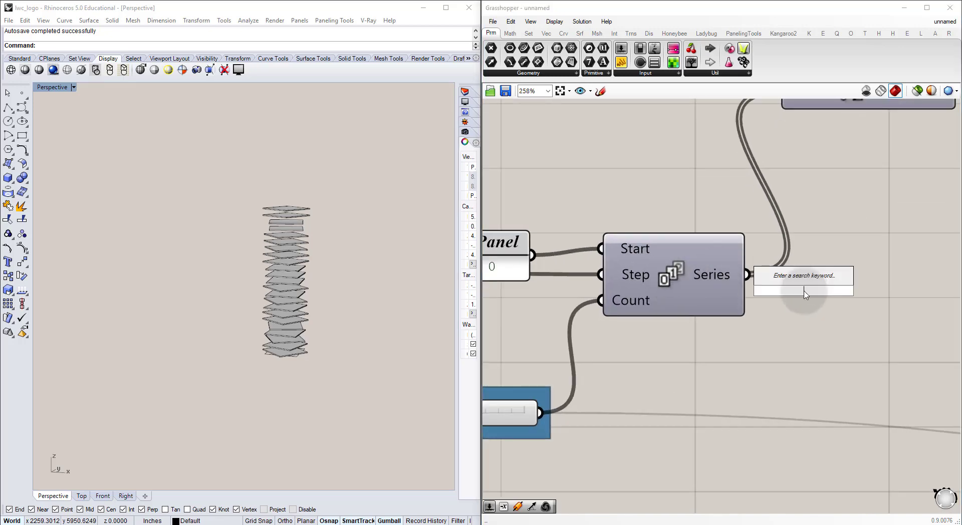
type("//")
key("Return")
left_click_drag(791, 286, 865, 269)
left_click_drag(762, 283, 783, 271)
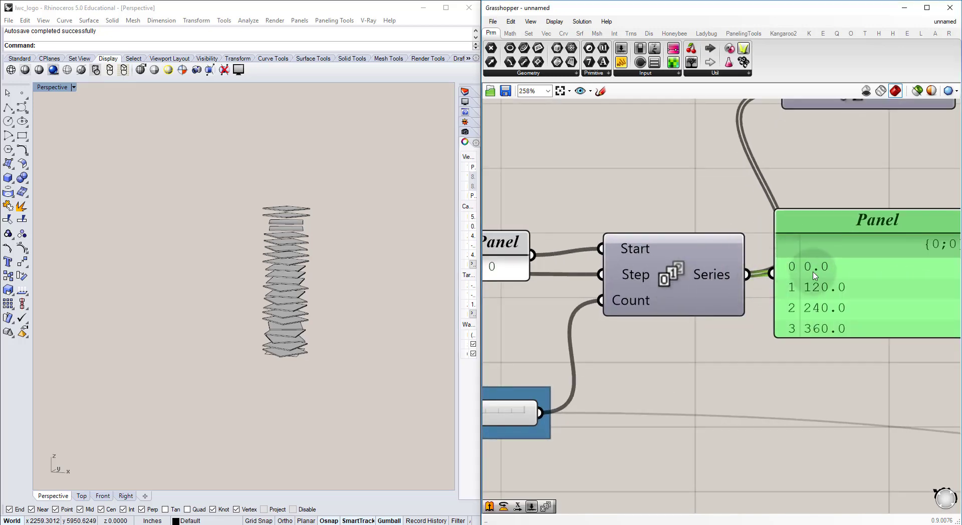
Enlarge the Series panel, place it beside the component below Unit Z, and show the end of its list.
right_click_drag(800, 280, 656, 229)
scroll(658, 232, "down", 4)
left_click_drag(689, 257, 722, 470)
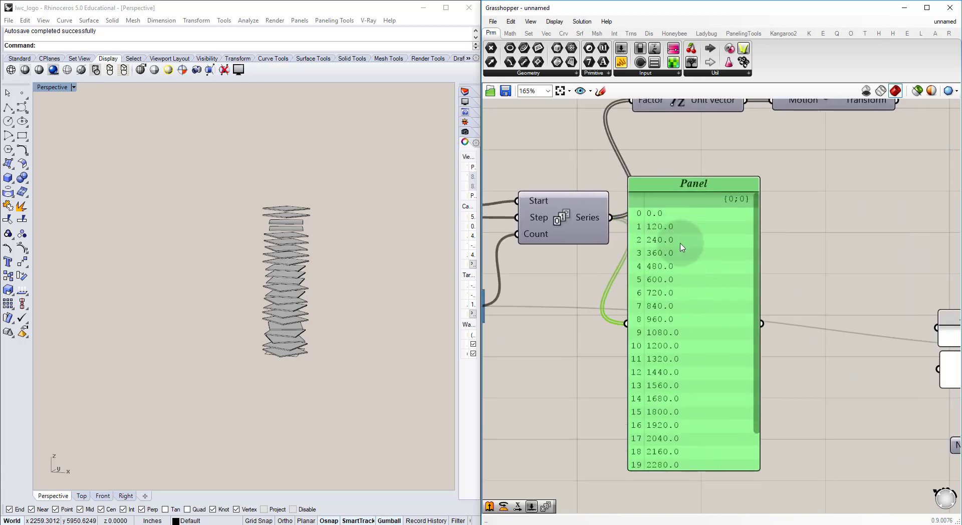
left_click_drag(692, 359, 733, 296)
left_click_drag(797, 208, 799, 262)
left_click(736, 441)
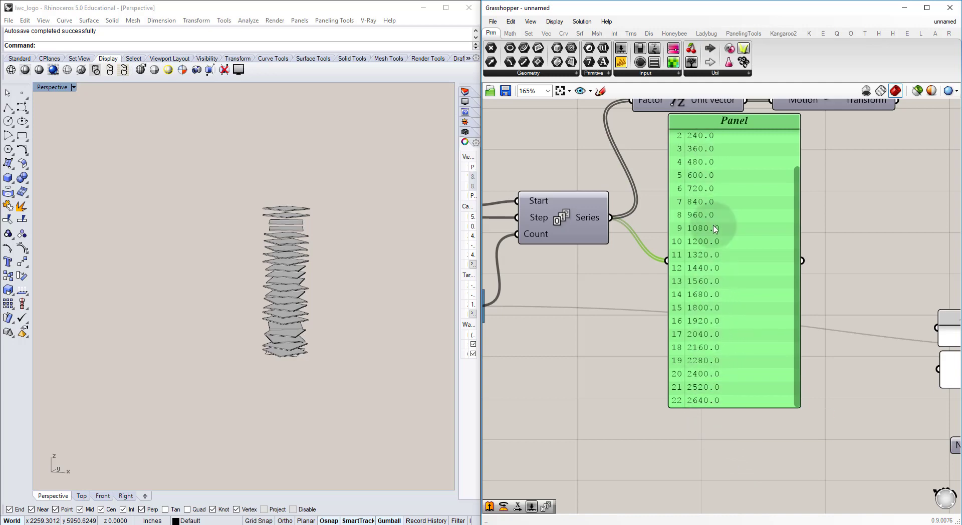
left_click_drag(729, 220, 737, 231)
left_click(596, 346)
Add a Range component below the Number of Floors slider and the Series component.
scroll(596, 346, "down", 4)
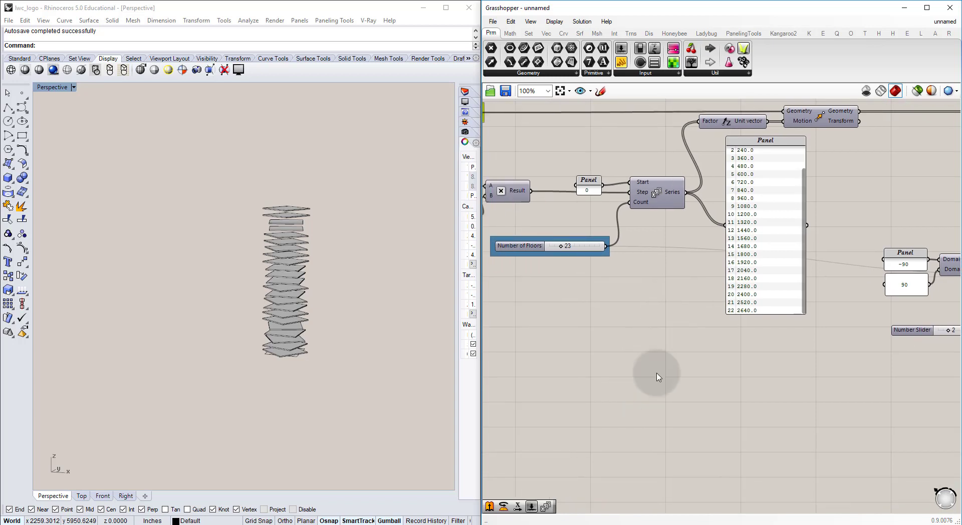
double_click(659, 377)
type("rang")
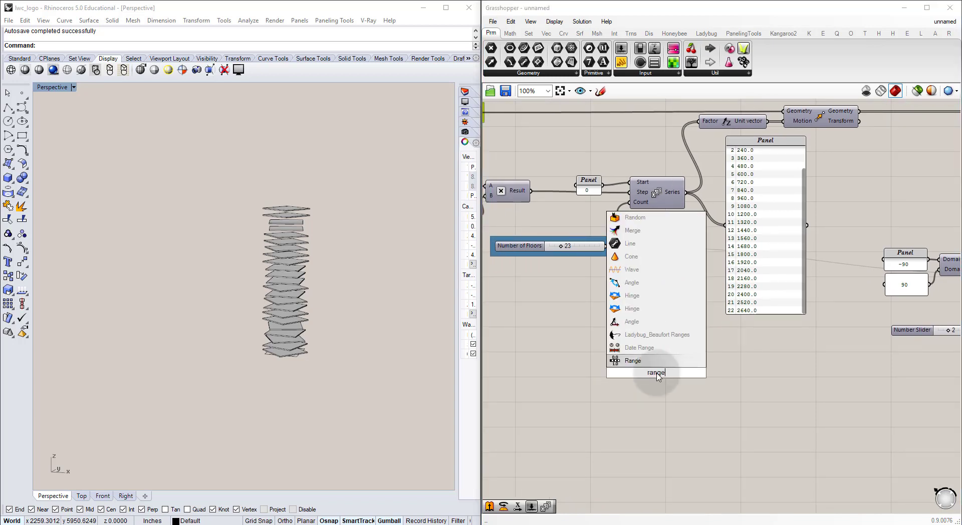
type("e")
key("Return")
left_click_drag(659, 377, 664, 367)
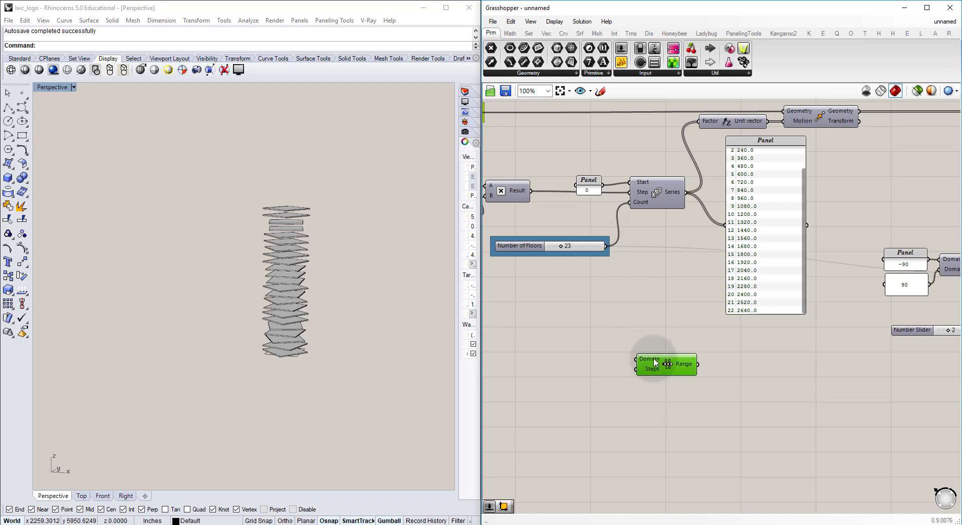
Add a Construct Domain component and connect its output to the Domain input of the Range component.
double_click(569, 347)
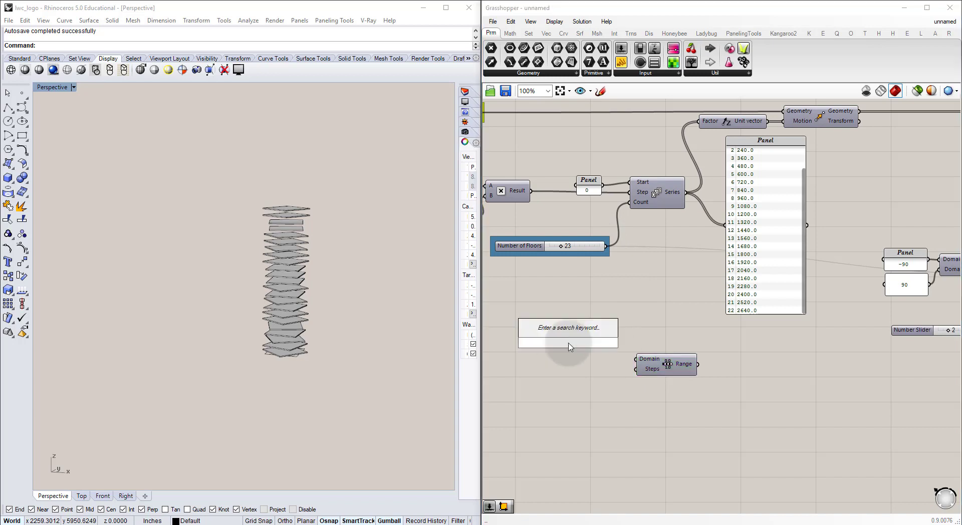
type("construct domain")
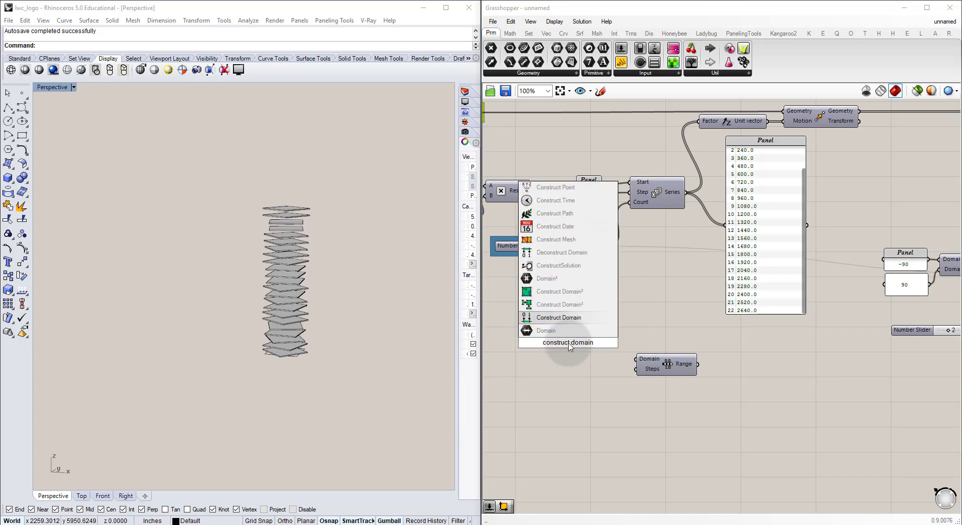
key("Return")
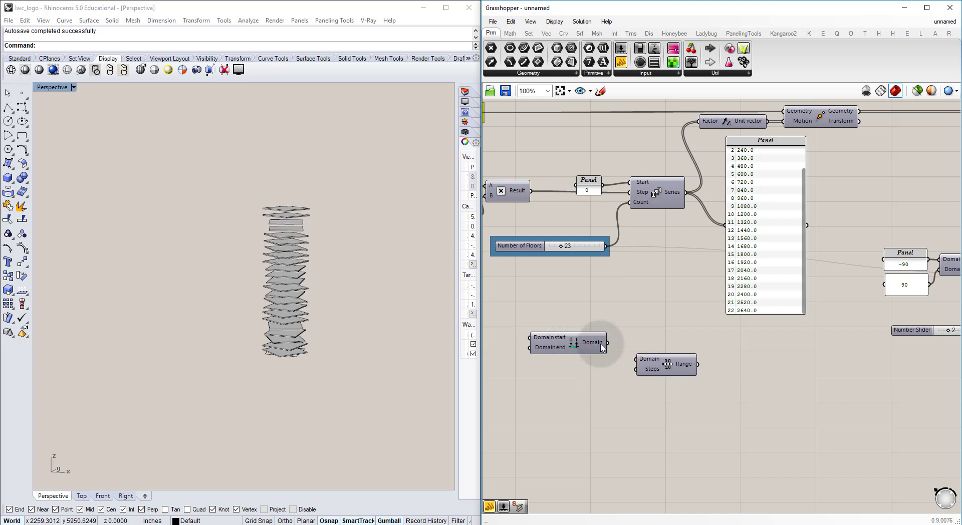
left_click_drag(652, 353, 652, 351)
left_click(600, 328)
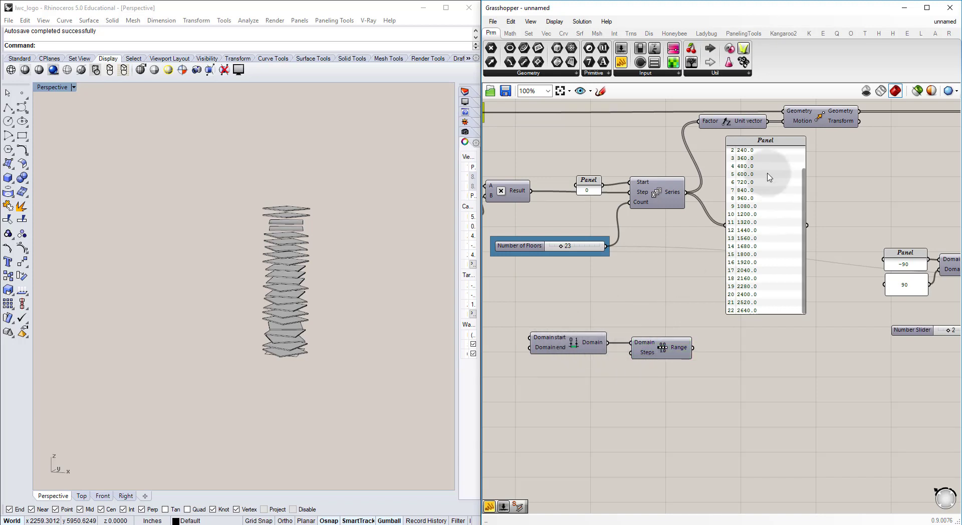
Compare the first and last values in the Series panel with the tower seen from above.
scroll(804, 188, "up", 2)
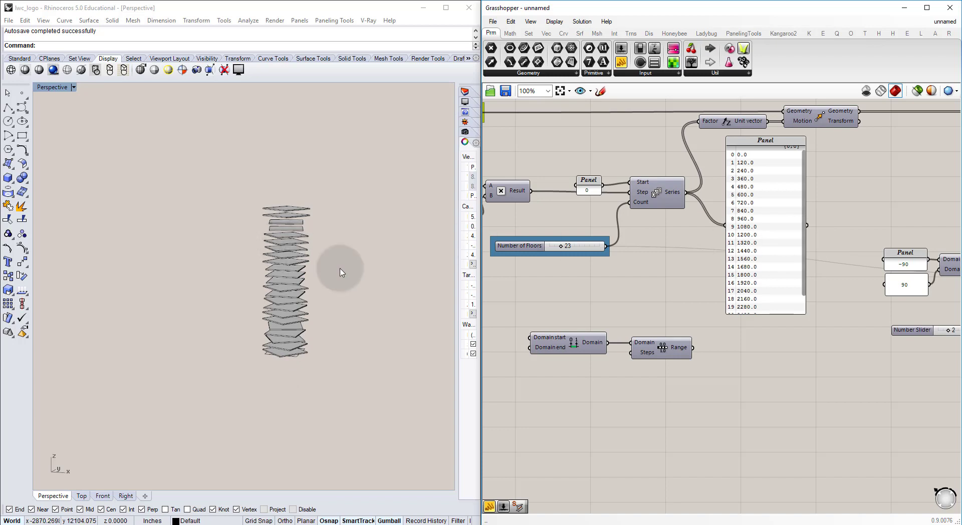
right_click_drag(340, 270, 347, 307)
left_click_drag(801, 182, 817, 208)
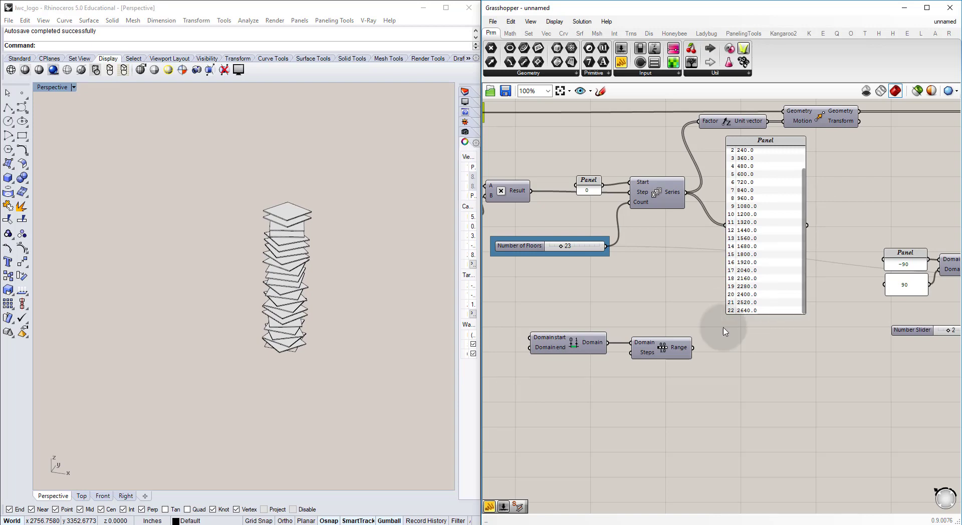
Add a panel with the value 0 and connect it to the Domain start input of the new Construct Domain.
right_click_drag(511, 369, 567, 362)
double_click(559, 360)
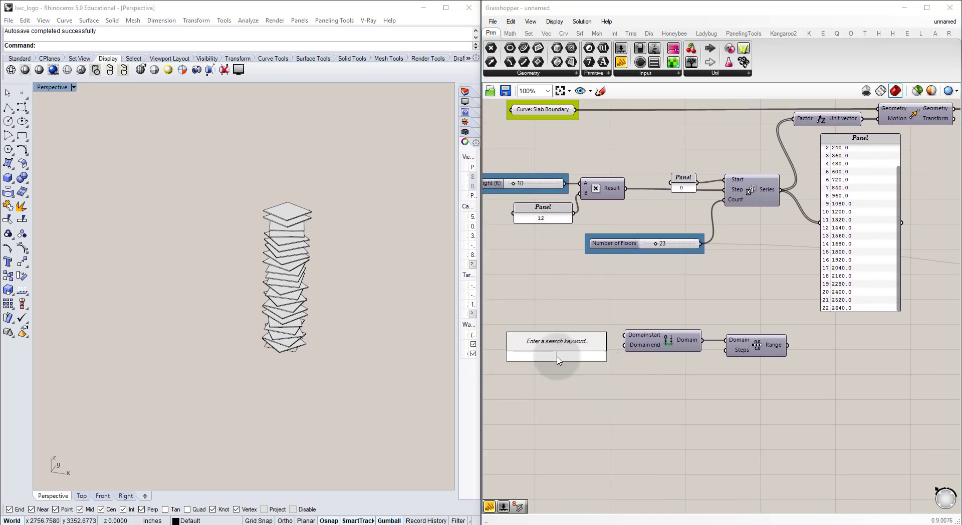
left_click(557, 359)
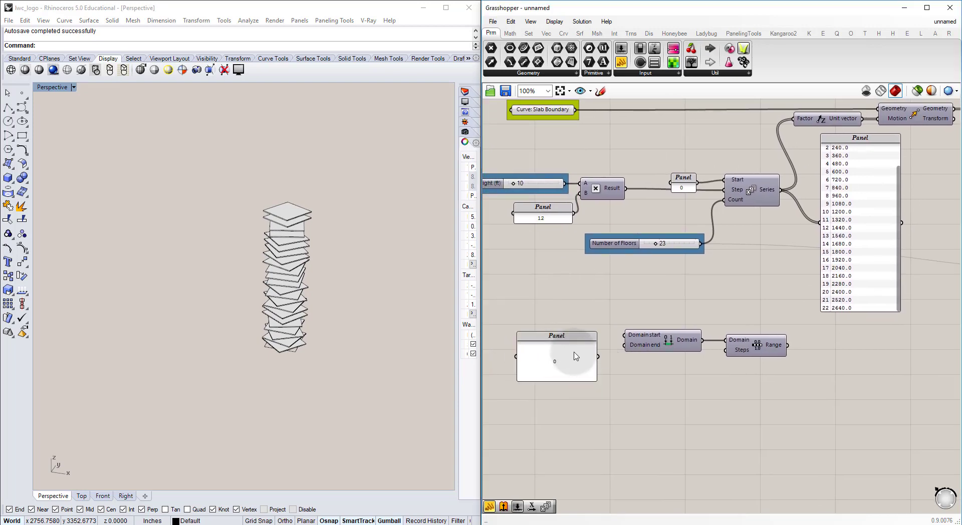
right_click(574, 353)
left_click(492, 279)
Duplicate the 0 panel, set the copy to 2640, and connect it to the Domain end input.
left_click_drag(569, 335, 572, 336)
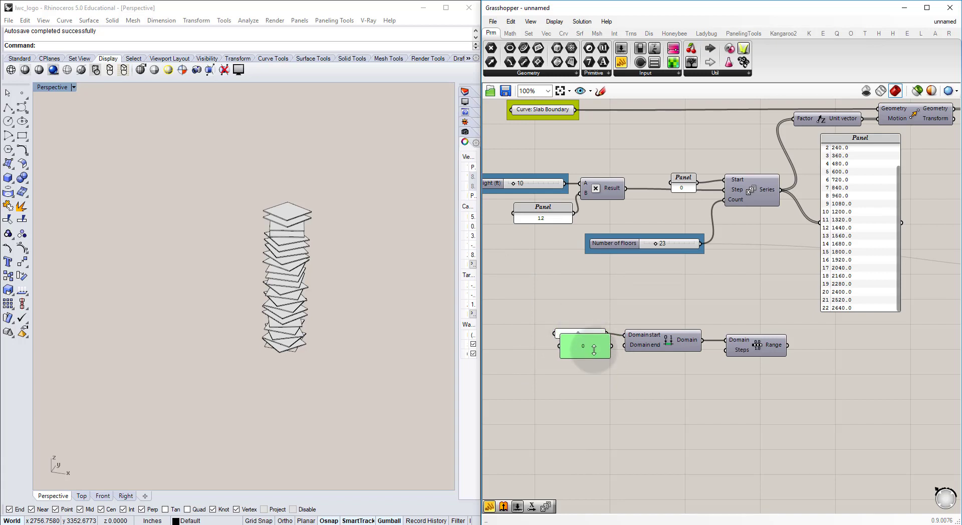
double_click(591, 351)
type("2640")
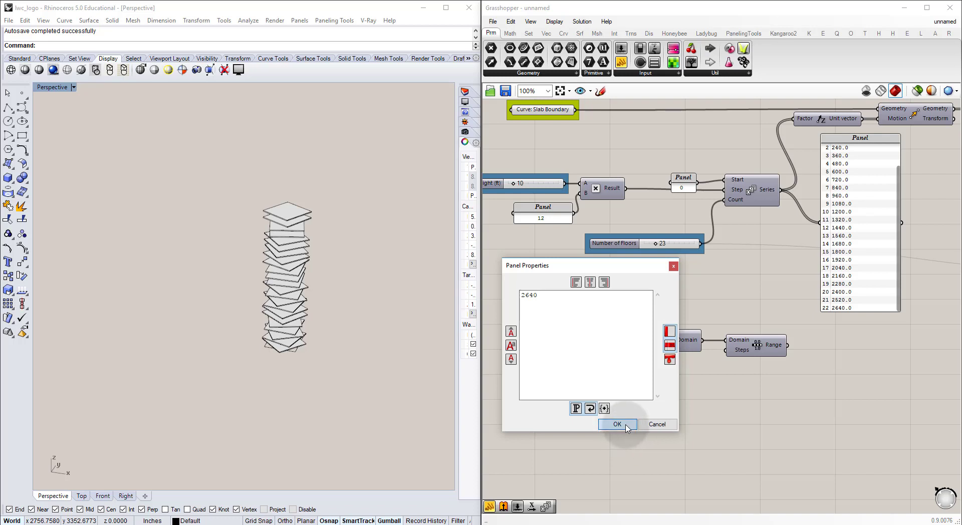
left_click(626, 428)
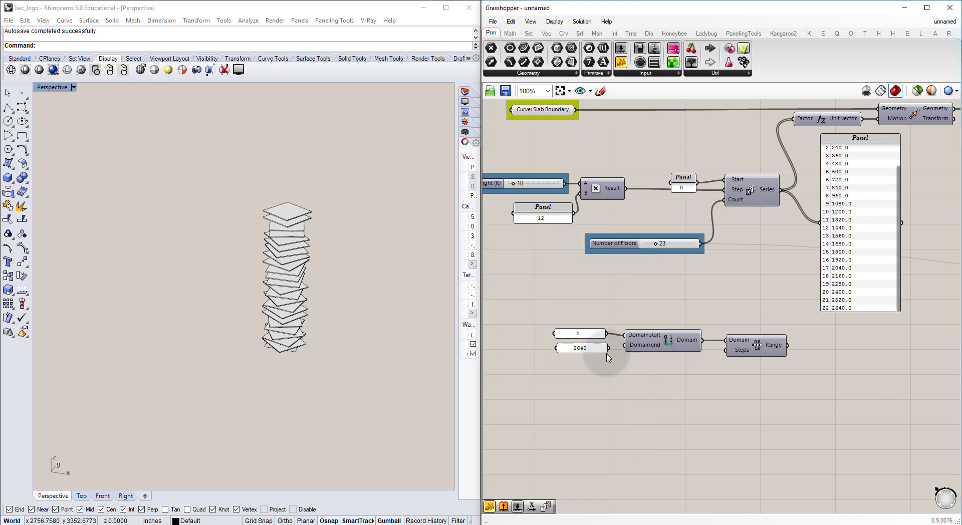
Copy the Series panel to the space below it and connect the Range output to the copy instead.
right_click_drag(741, 326, 664, 369)
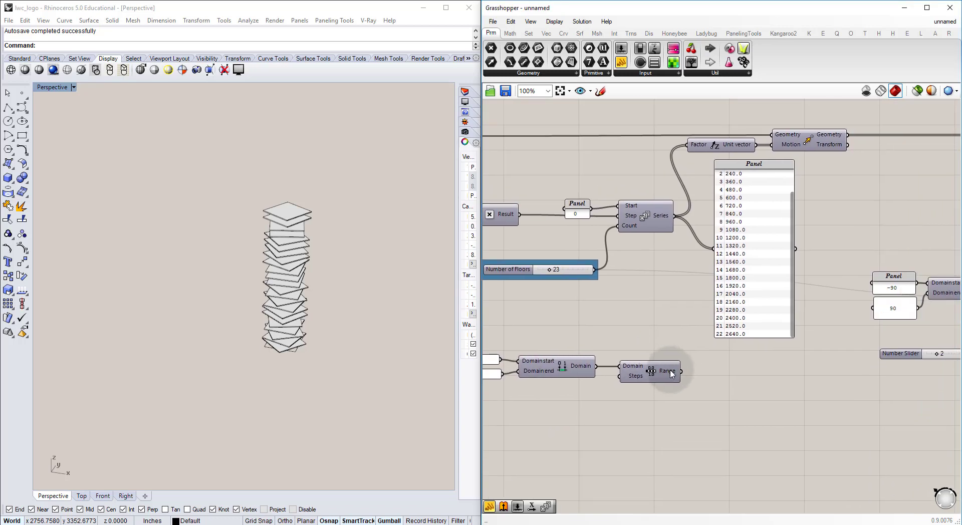
left_click(746, 260)
left_click_drag(746, 260, 749, 459, "alt")
left_click(655, 350)
right_click_drag(688, 368, 665, 334)
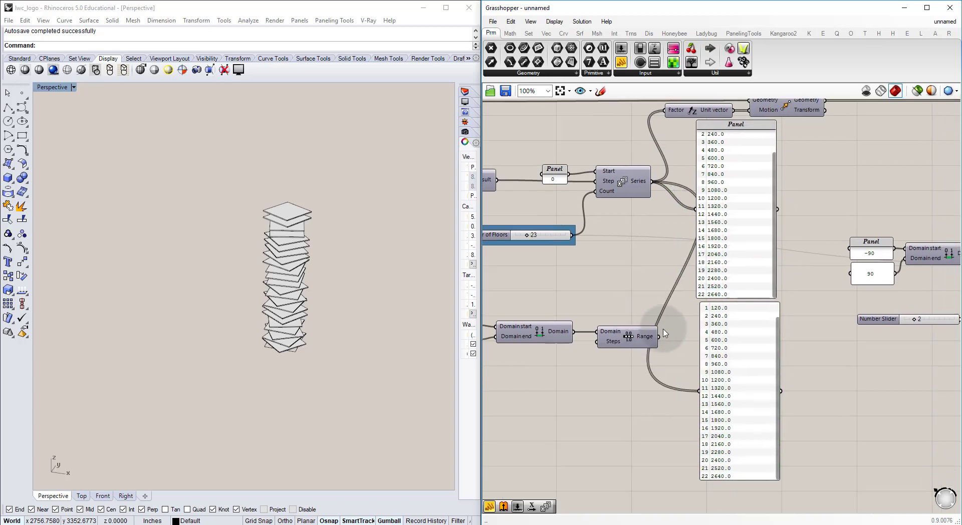
left_click_drag(670, 346, 700, 392)
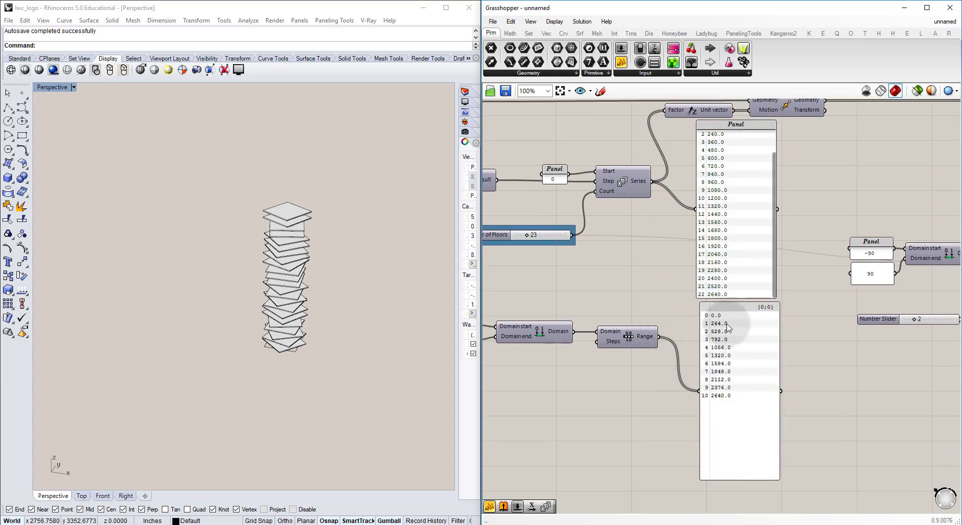
Reposition the Number of Floors slider slightly and connect it to the Steps input of the Range component.
right_click_drag(722, 320, 684, 325)
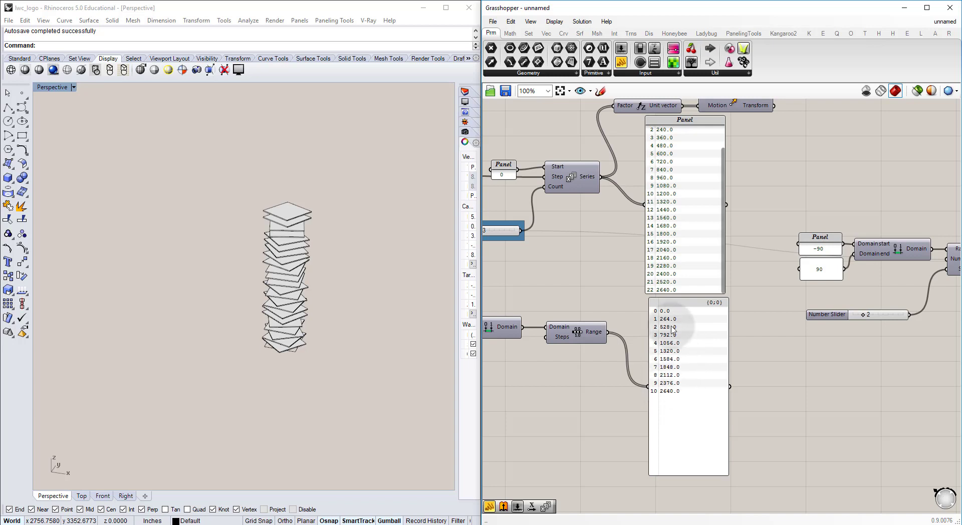
right_click_drag(693, 350, 760, 324)
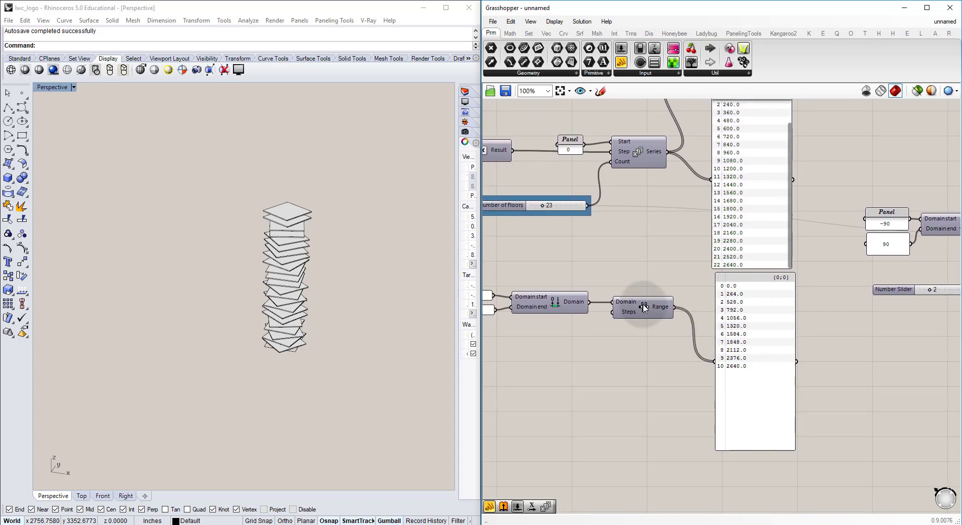
right_click_drag(599, 305, 664, 349)
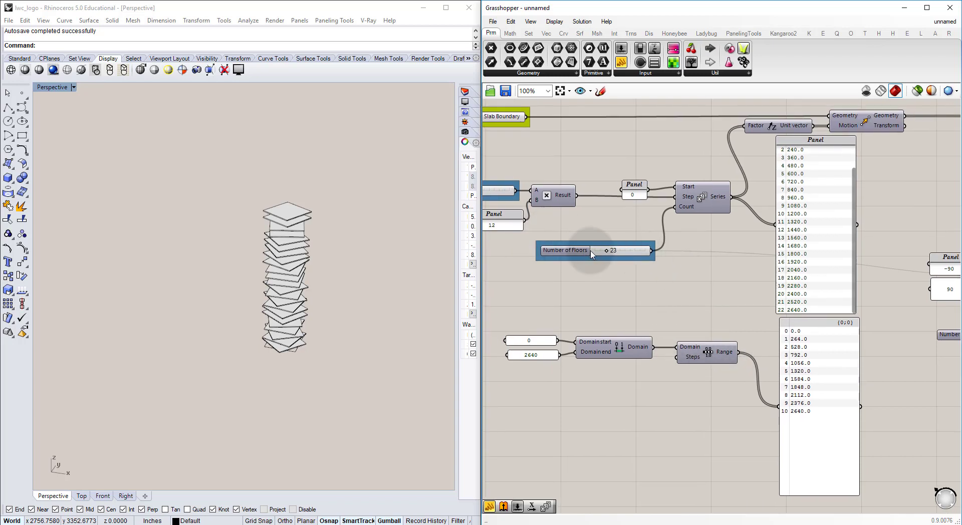
left_click_drag(587, 250, 574, 249)
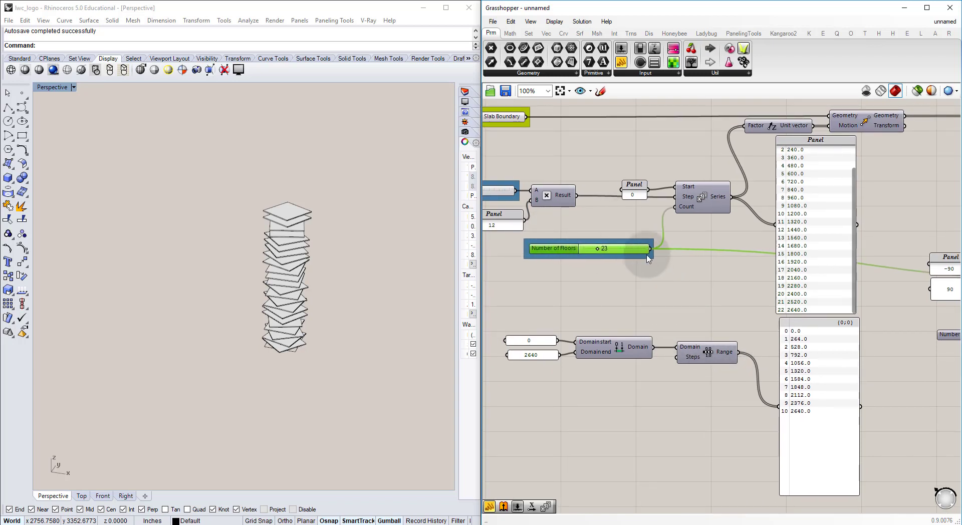
left_click_drag(653, 254, 679, 366)
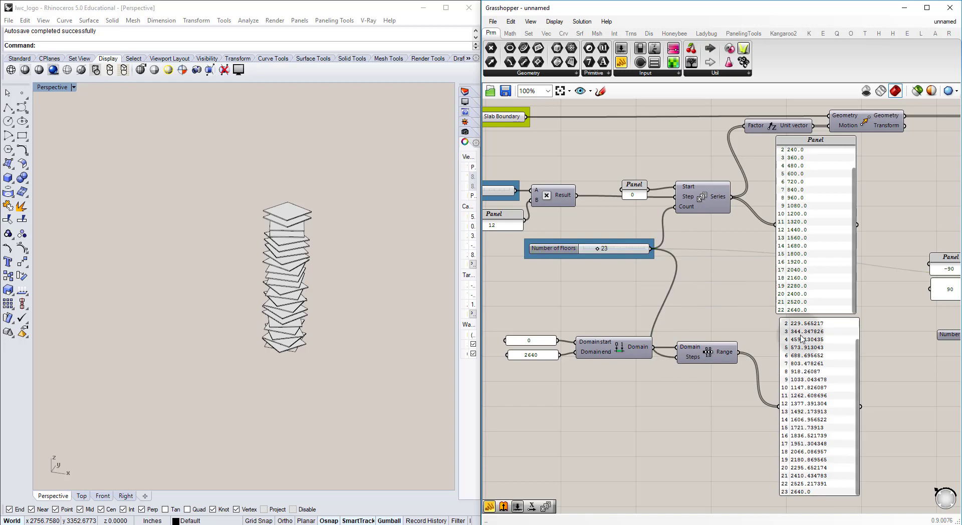
Compare the floor-height values in the Series panel with those in the Range panel down to the last item.
right_click_drag(825, 374, 780, 318)
left_click_drag(814, 305, 812, 260)
right_click_drag(785, 191, 776, 310)
left_click(763, 243)
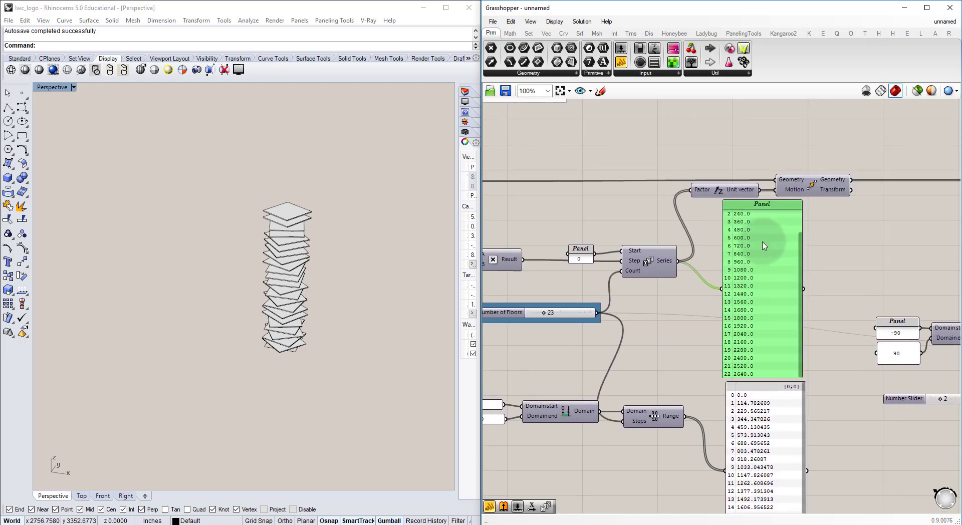
right_click_drag(773, 376, 748, 299)
left_click(736, 358)
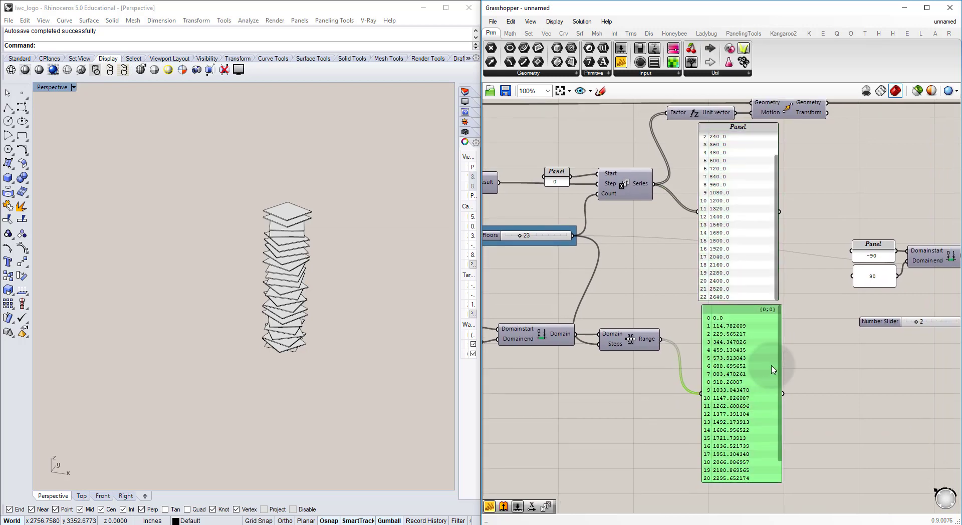
left_click_drag(777, 344, 786, 374)
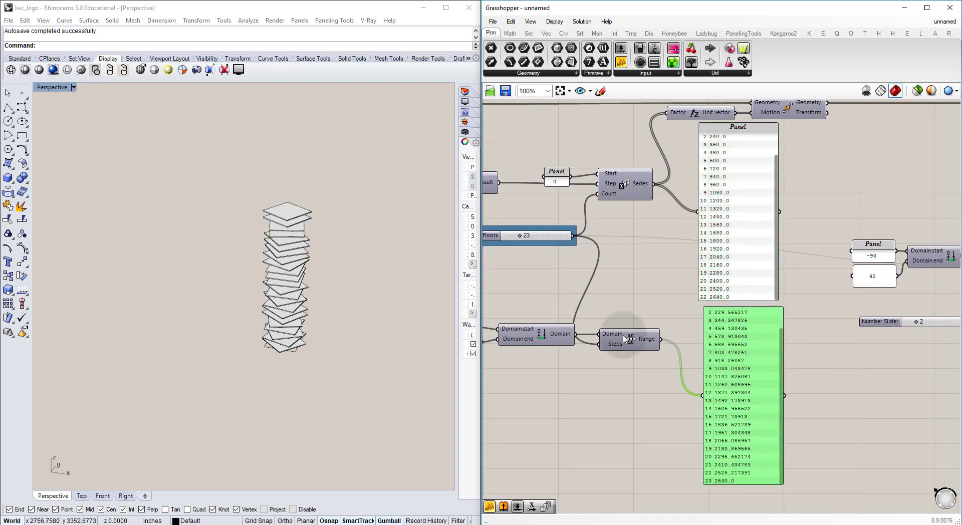
left_click(663, 292)
right_click_drag(664, 294, 651, 321)
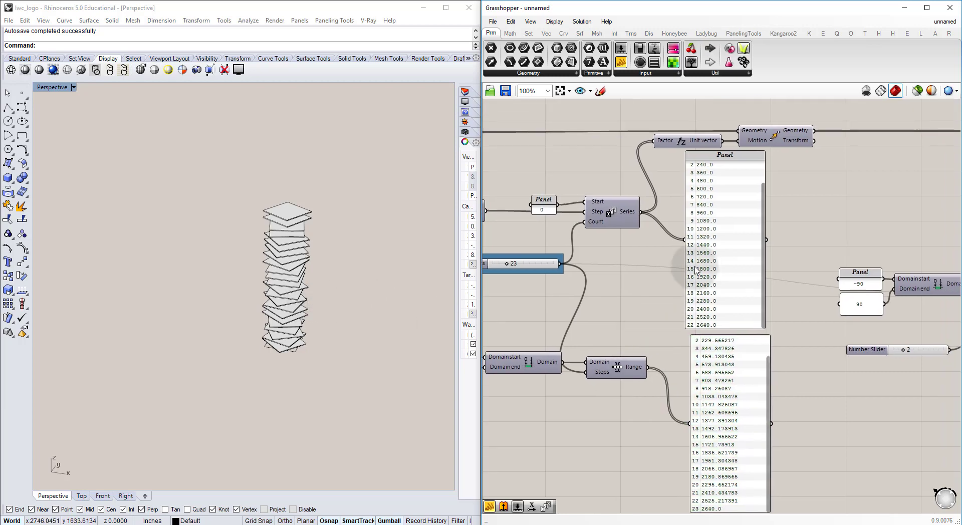
Shift the Series panel slightly aside and inspect the data passing from Series through the unit vector Factor to Move.
left_click_drag(695, 266, 710, 270)
left_click(657, 220)
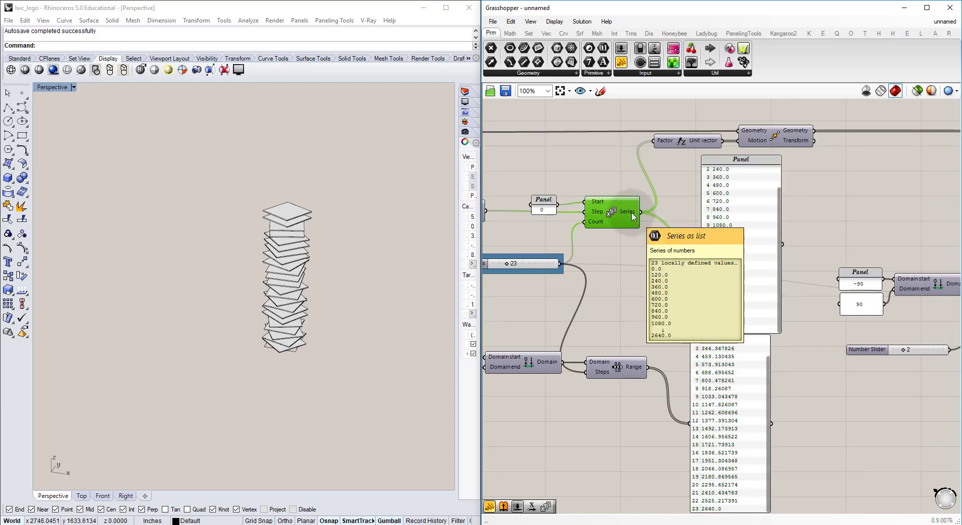
right_click_drag(634, 216, 632, 234)
mouse_move(669, 161)
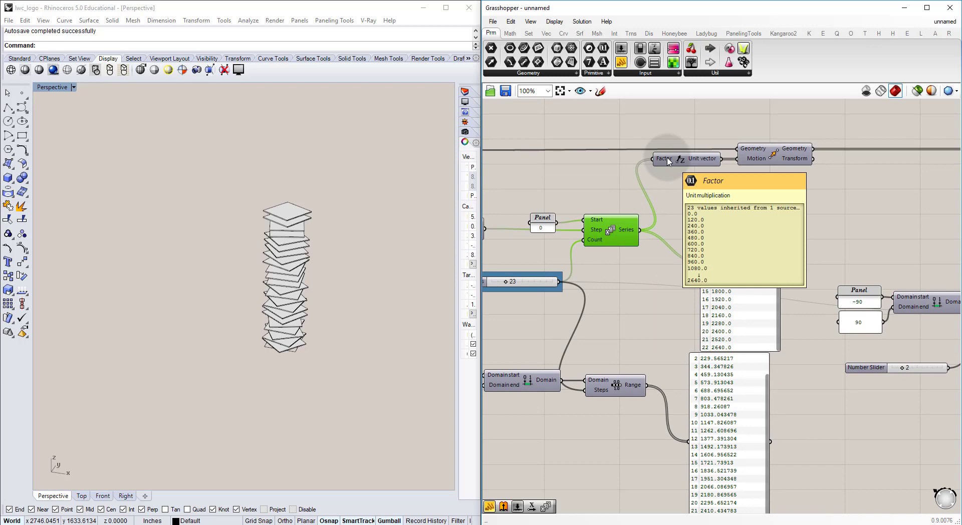
left_click(766, 151)
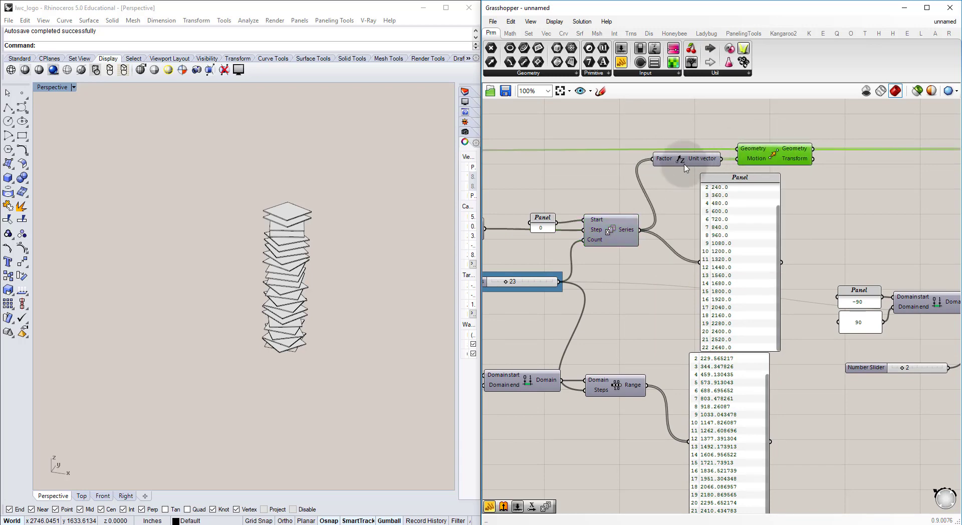
left_click(633, 271)
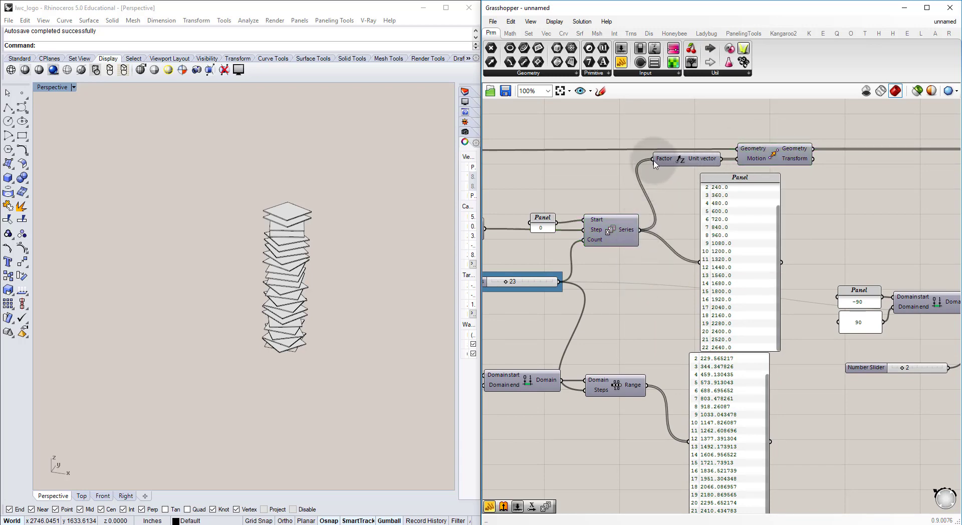
Connect the Range output to the Factor input of the unit vector that drives Move, replacing the Series connection.
left_click_drag(648, 386, 827, 316)
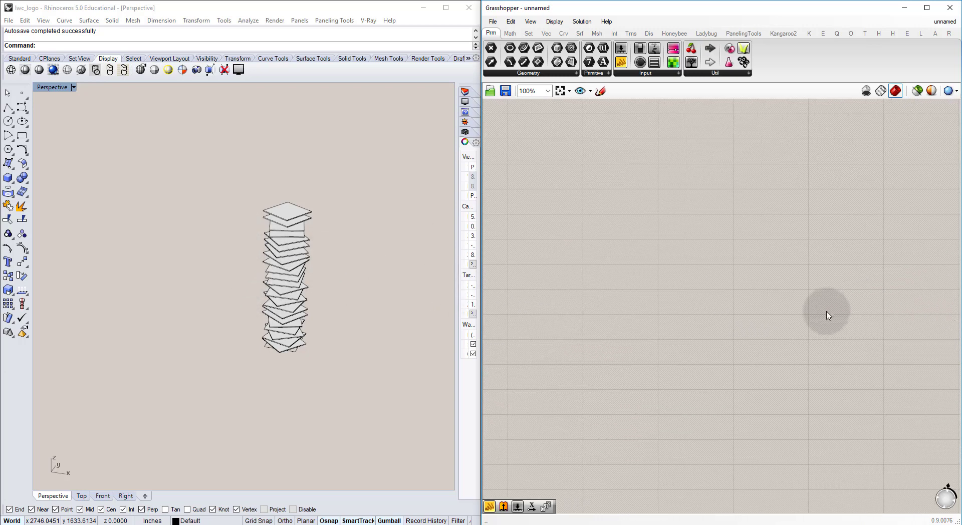
scroll(828, 315, "down", 6)
right_click_drag(827, 315, 524, 324)
scroll(752, 318, "up", 4)
right_click_drag(756, 311, 761, 316)
scroll(760, 316, "up", 2)
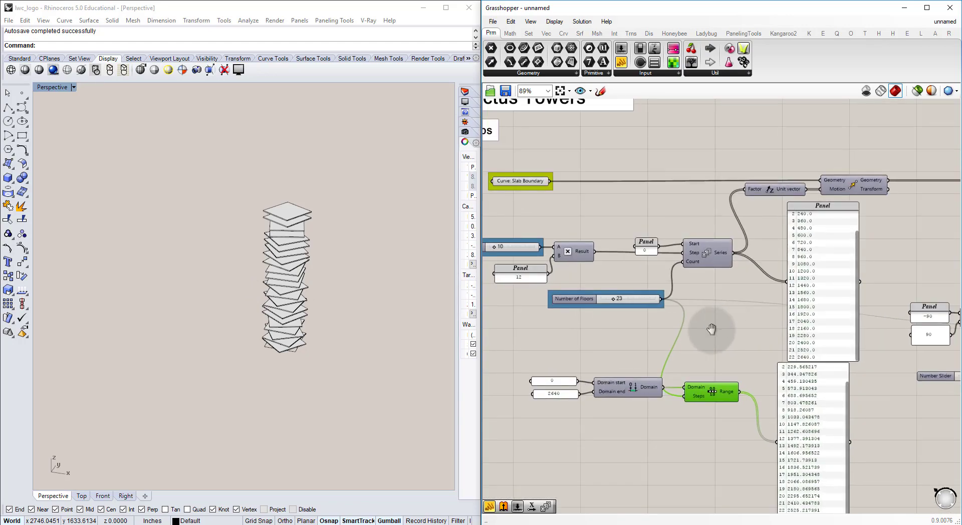
left_click_drag(699, 402, 708, 202)
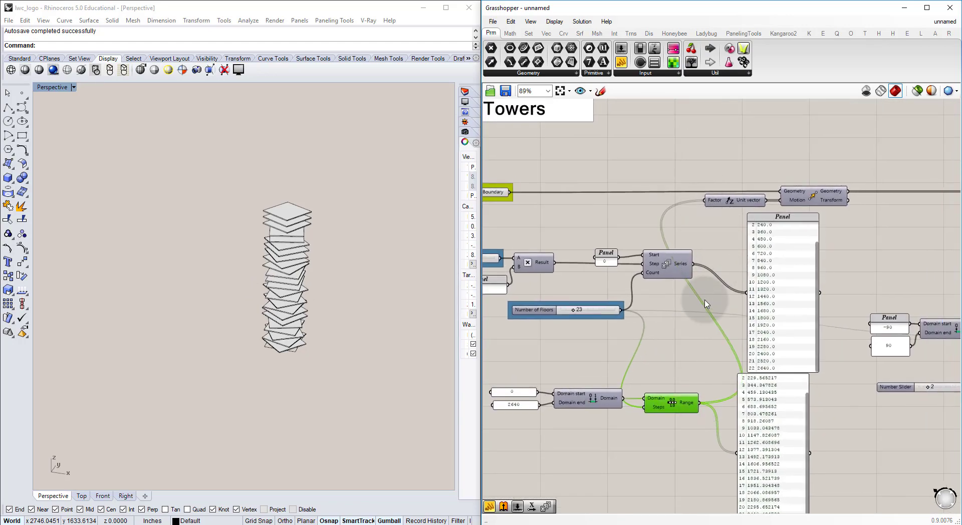
Test the Range-driven tower with the Number of Floors slider at 43, finishing with the slider at 25.
right_click_drag(355, 300, 306, 290)
right_click_drag(549, 310, 645, 325)
scroll(672, 326, "up", 2)
left_click_drag(671, 329, 687, 326)
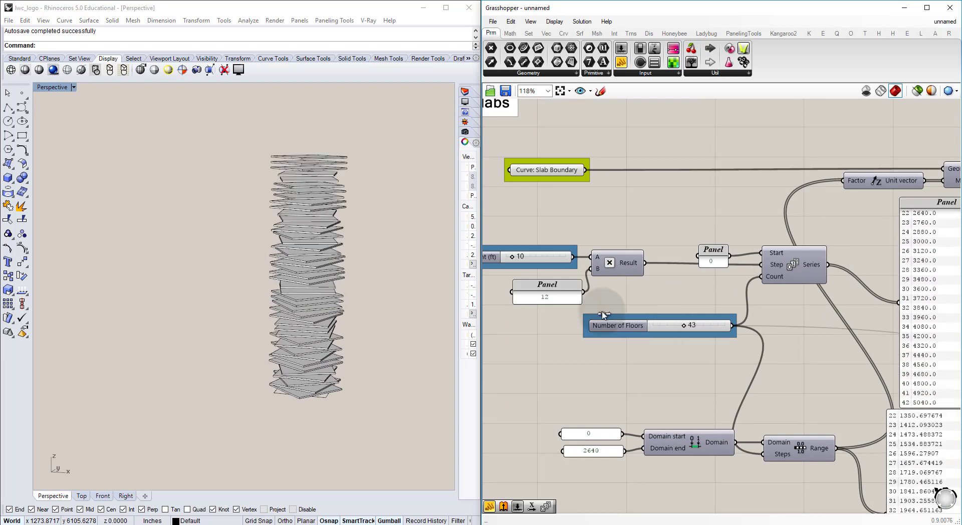
mouse_move(318, 268)
right_mouse_down()
mouse_move(314, 258)
mouse_move(321, 286)
right_mouse_up()
left_click_drag(684, 326, 673, 331)
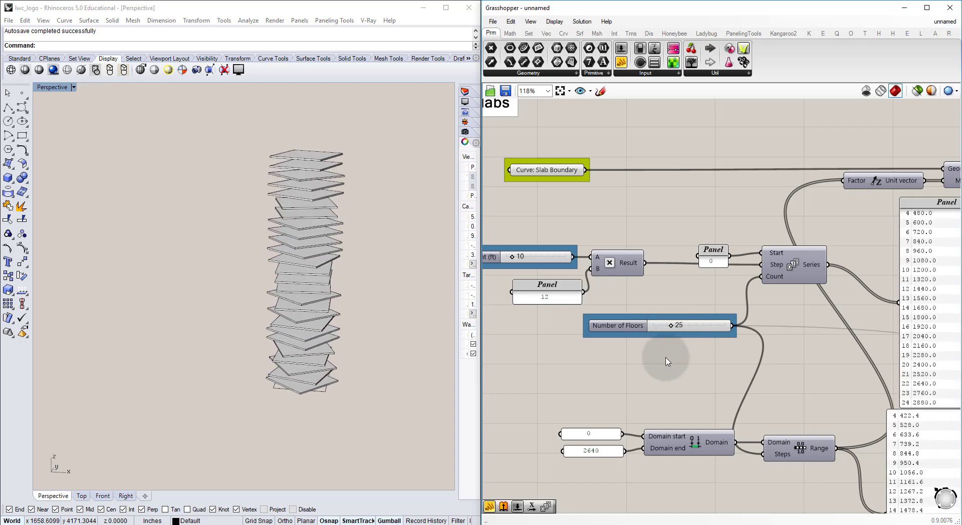
mouse_move(325, 317)
right_mouse_down()
mouse_move(316, 296)
mouse_move(321, 314)
right_mouse_up()
Try re-entering the Slab Height (ft) slider value.
right_click_drag(566, 236, 636, 248)
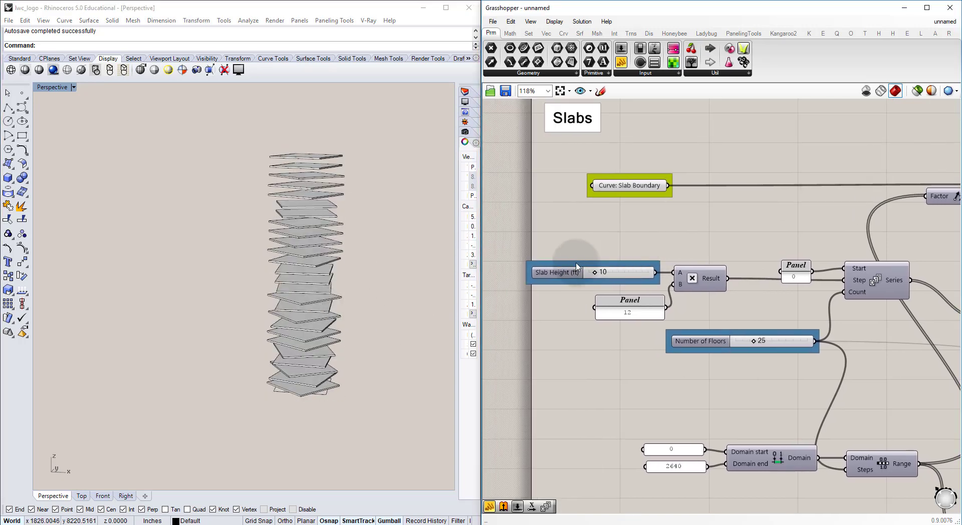
scroll(626, 286, "up", 3)
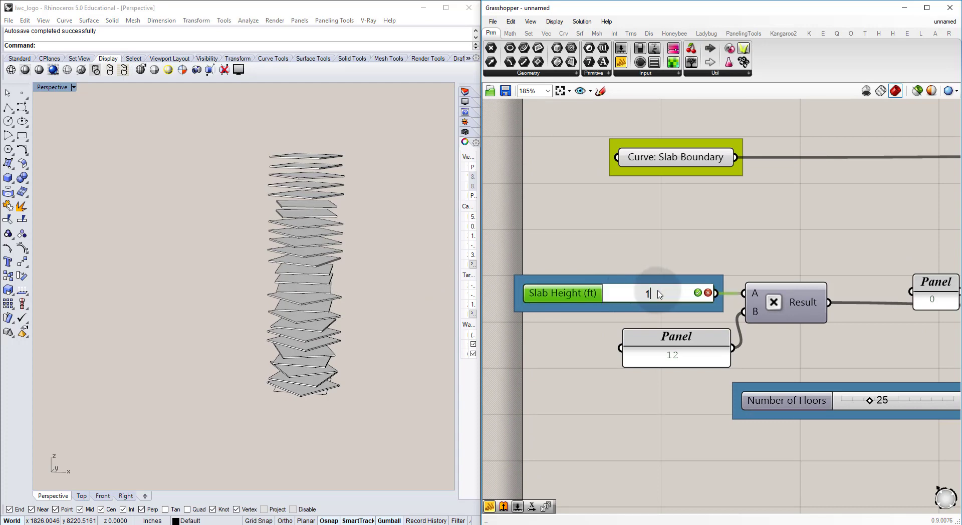
key("Return")
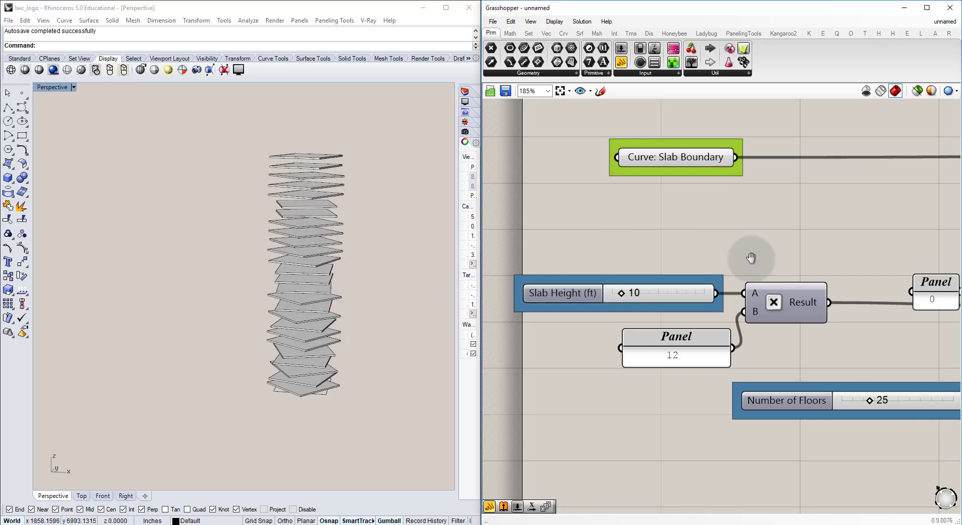
Move the Number of Floors slider slightly lower, away from the Series inputs.
scroll(748, 257, "down", 3)
right_click_drag(817, 353, 718, 295)
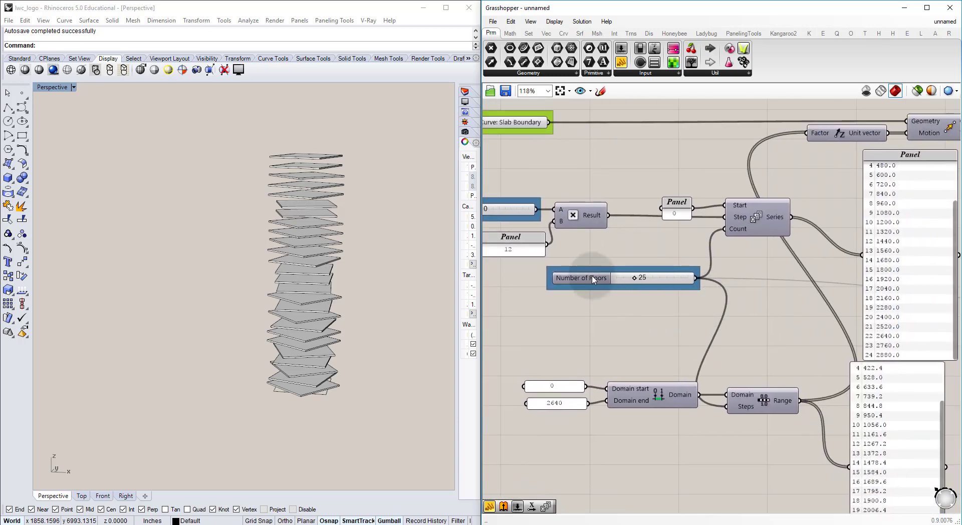
left_click_drag(592, 280, 608, 301)
left_click(591, 258)
right_click_drag(581, 261, 753, 360)
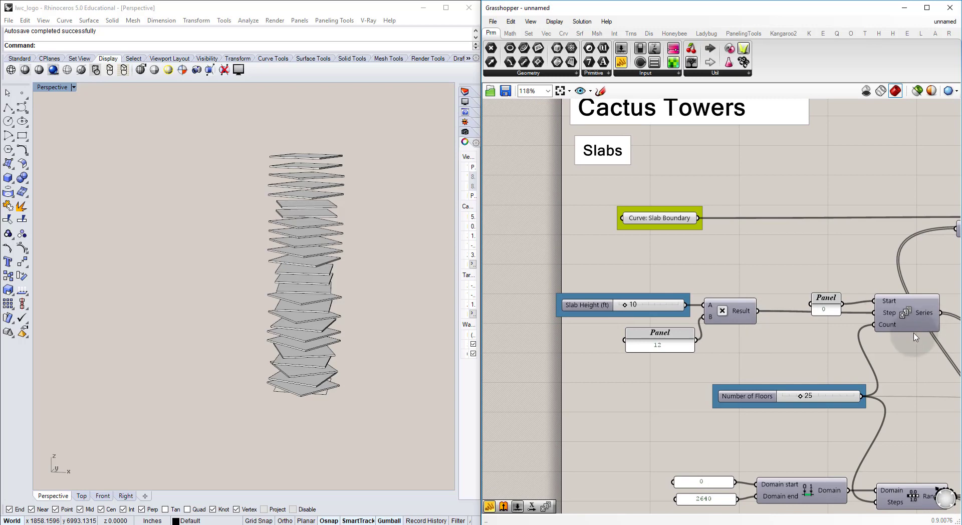
Disable Series together with its 0 panel, the multiplication, the Slab Height slider and the 12 panel.
right_click_drag(904, 321, 865, 320)
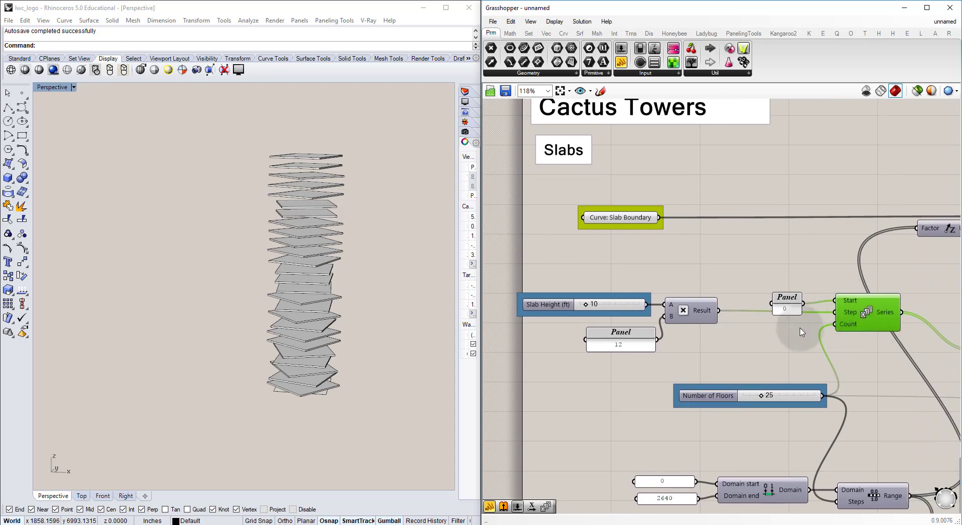
left_click_drag(800, 332, 761, 288, "shift")
left_click_drag(709, 351, 561, 296, "shift")
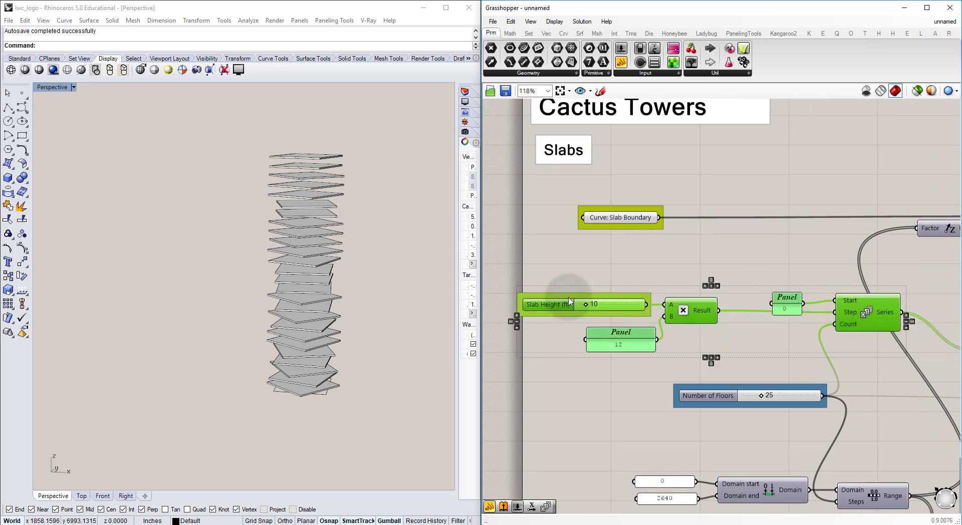
key("ctrl+e")
left_click(675, 254)
Delete the two output panels attached to Series and Range.
right_click_drag(756, 263, 686, 256)
scroll(685, 256, "down", 5)
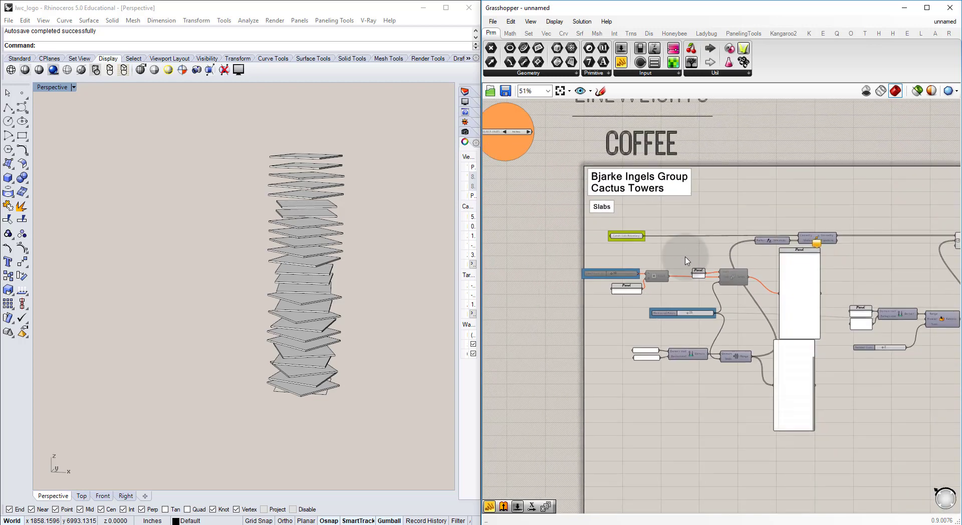
right_click_drag(727, 280, 646, 276)
scroll(646, 276, "down", 3)
scroll(660, 284, "up", 3)
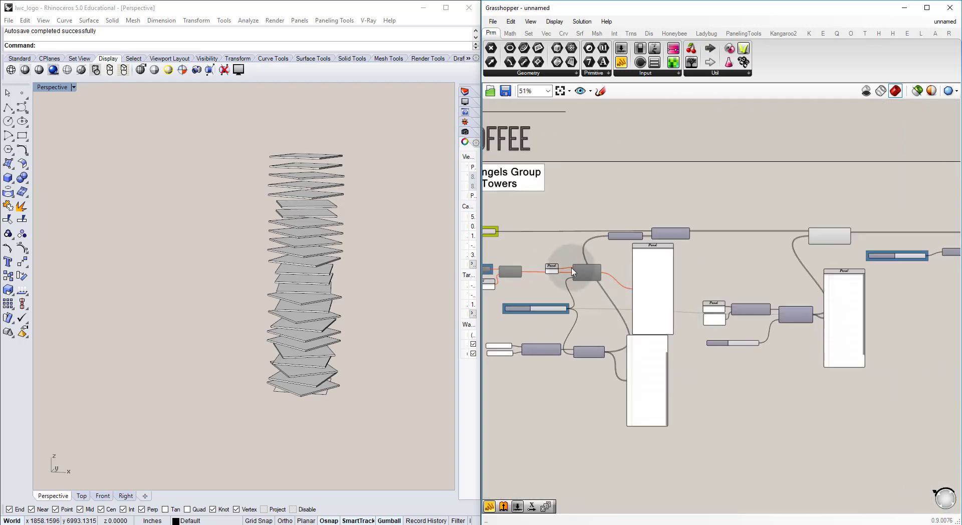
scroll(698, 279, "up", 1)
left_click(698, 278)
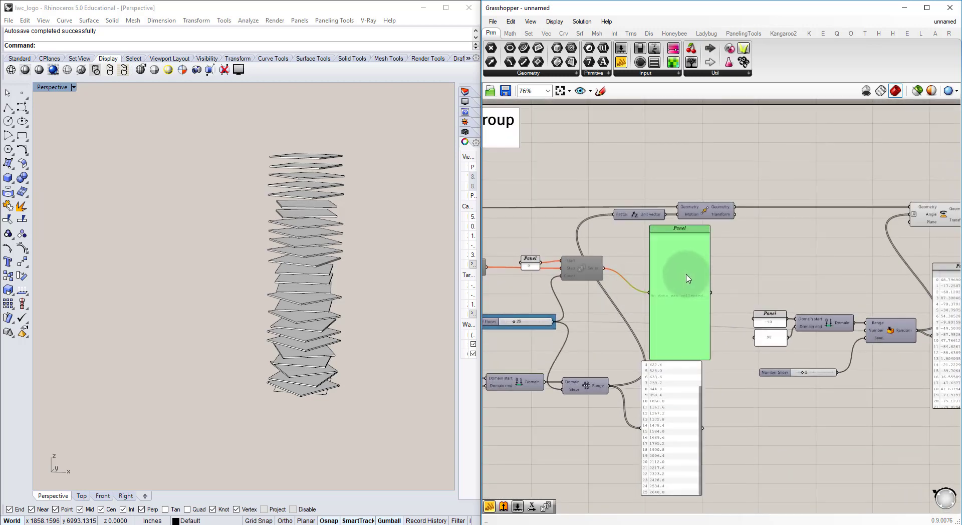
key("Delete")
left_click(684, 393)
key("Delete")
Reposition the Number of Floors slider farther away from the Series and Range inputs it feeds.
right_click_drag(625, 338, 776, 342)
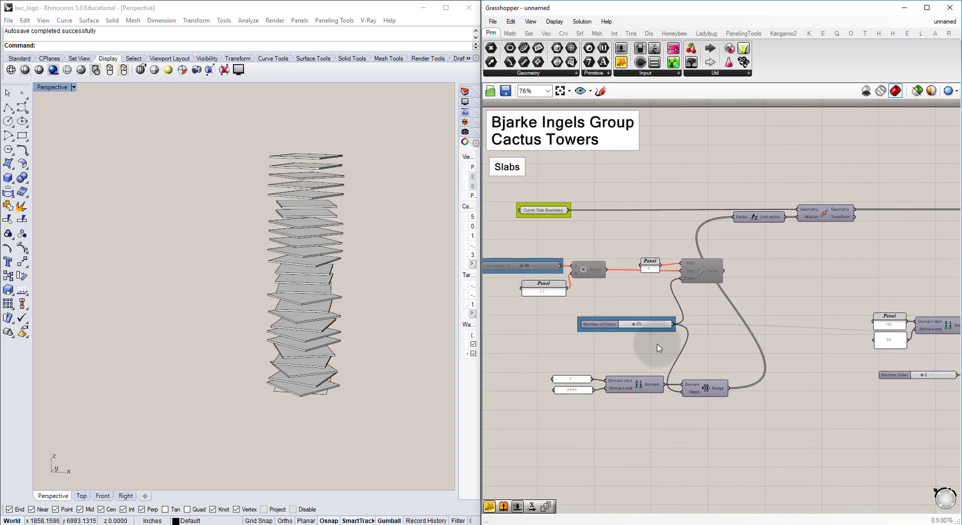
left_click_drag(604, 328, 573, 345)
left_click(695, 312)
right_click_drag(695, 312, 586, 319)
Align the Slab Thickness (in) slider with the unit vector component it feeds.
right_click_drag(821, 296, 563, 299)
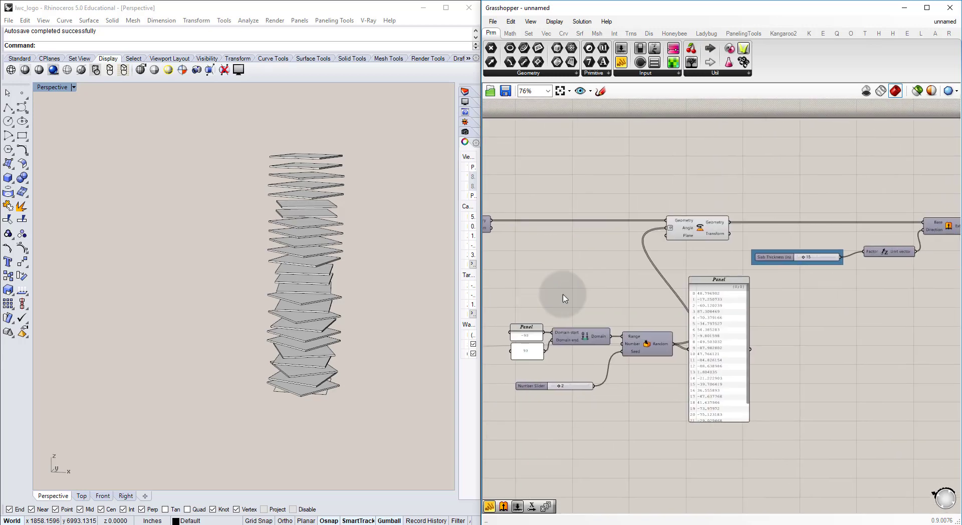
right_click_drag(727, 297, 637, 341)
scroll(695, 295, "up", 1)
left_click_drag(685, 302, 684, 295)
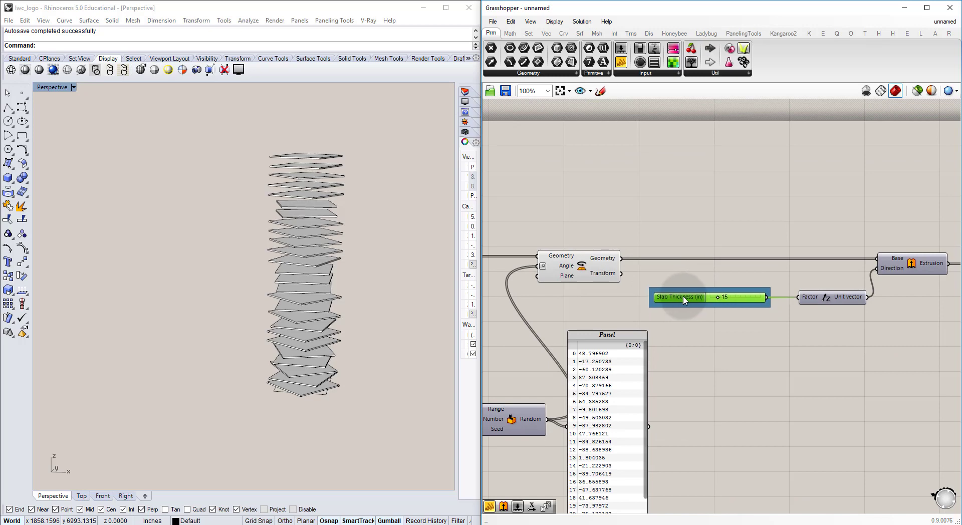
left_click(697, 269)
Set the slider feeding the Random component's Seed input to 3 and orbit around the tower.
scroll(685, 319, "down", 1)
right_click_drag(685, 319, 745, 305)
right_click_drag(585, 396, 733, 335)
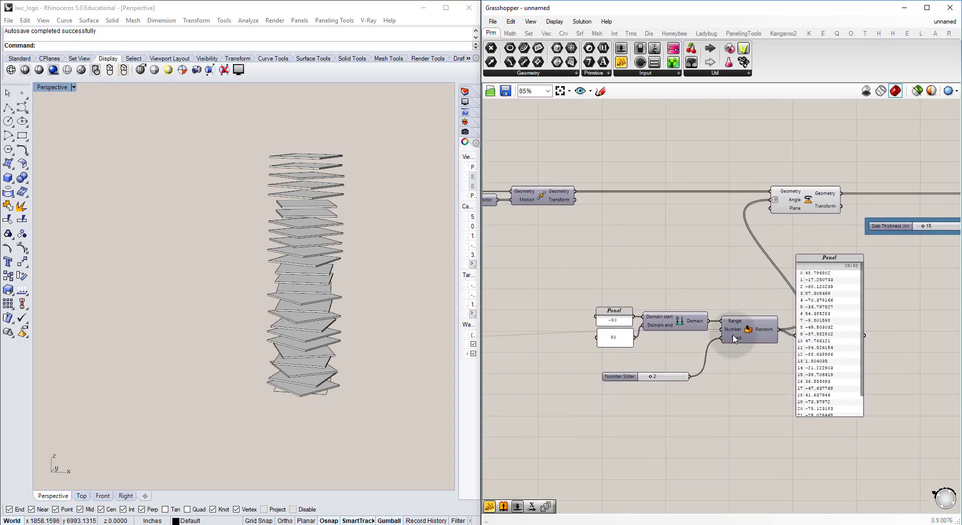
scroll(612, 346, "up", 2)
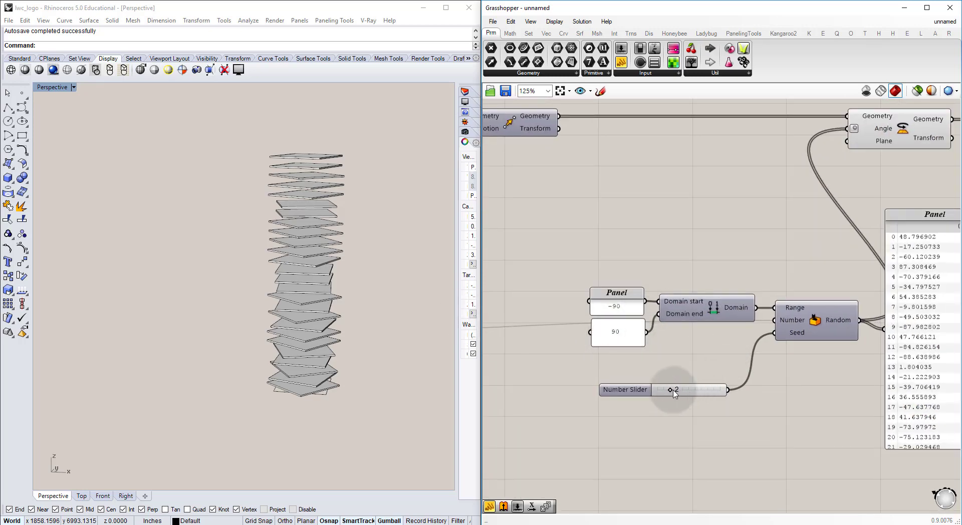
mouse_move(679, 391)
left_mouse_down()
mouse_move(690, 391)
mouse_move(677, 391)
left_mouse_up()
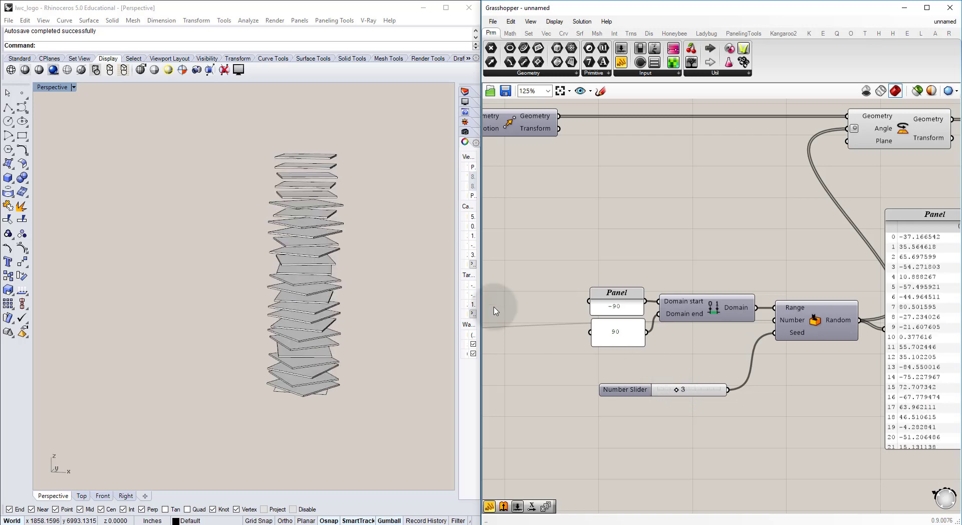
right_click_drag(377, 276, 378, 343)
Move the Brep edges component, preview group and Closed Brep panel farther right to free space after the Brep output.
scroll(676, 282, "down", 4)
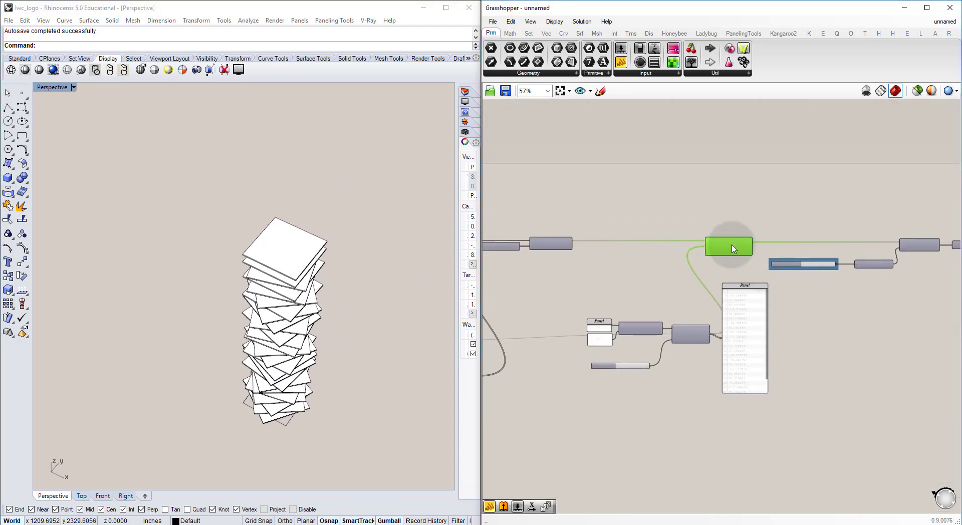
scroll(769, 262, "up", 4)
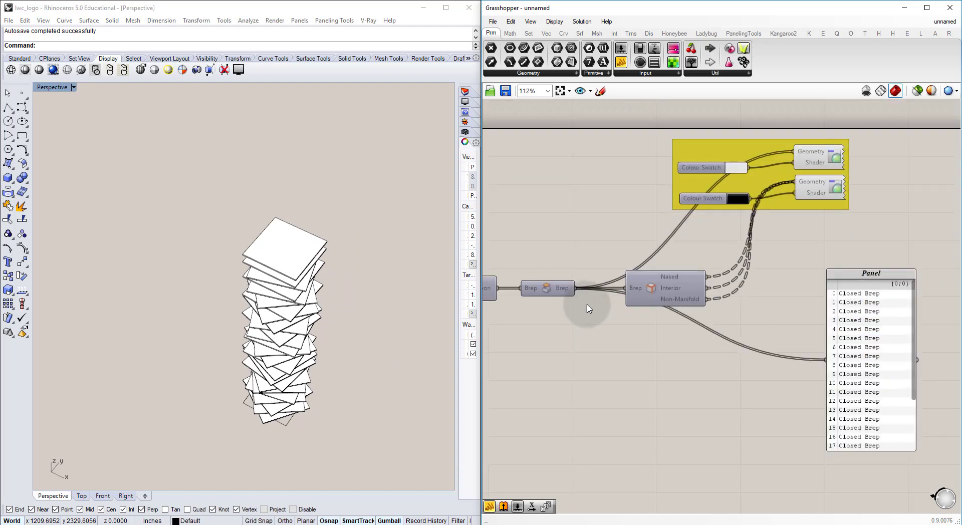
scroll(651, 308, "down", 2)
left_click_drag(866, 418, 581, 183)
left_click_drag(623, 311, 726, 300)
left_click(601, 323)
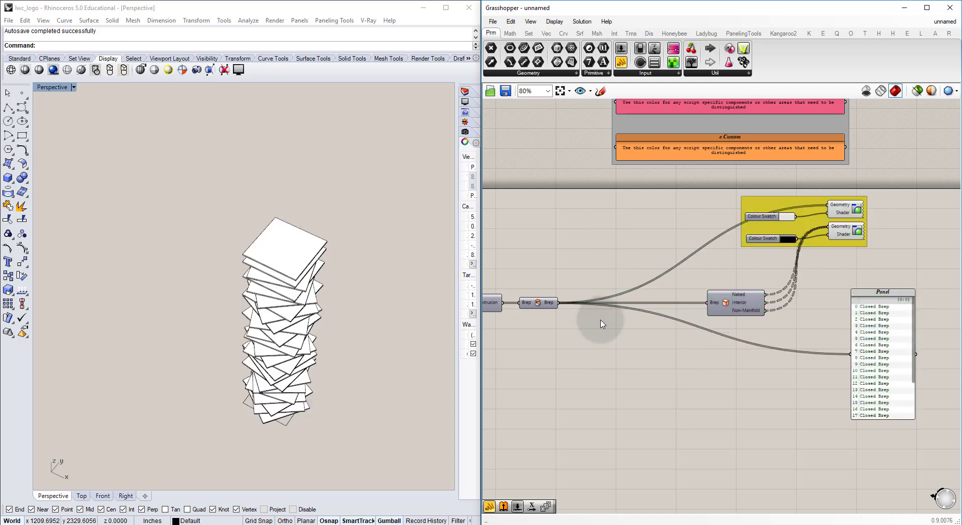
Add a Brep parameter fed by the Brep output that follows the extrusion and name it "Brep: Slabs".
scroll(567, 325, "up", 2)
double_click(579, 317)
type("bre")
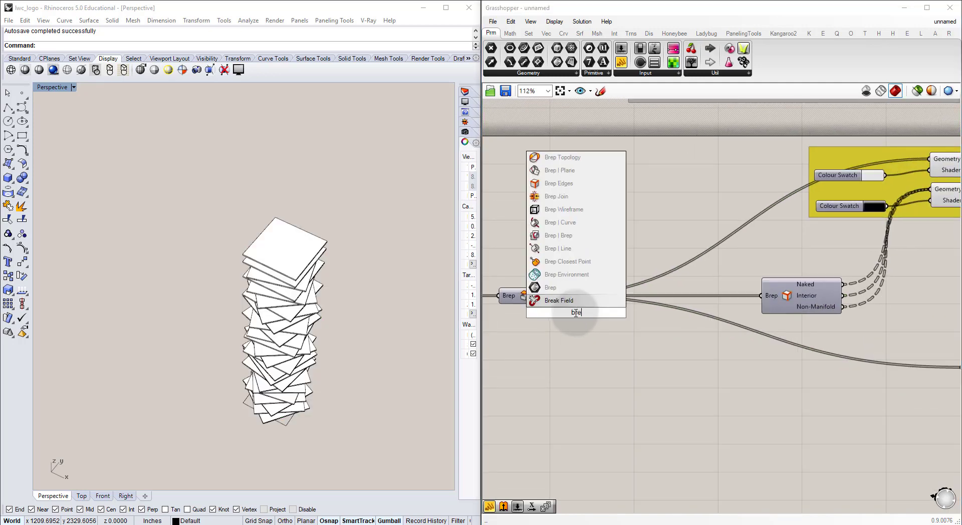
key("Up")
key("Return")
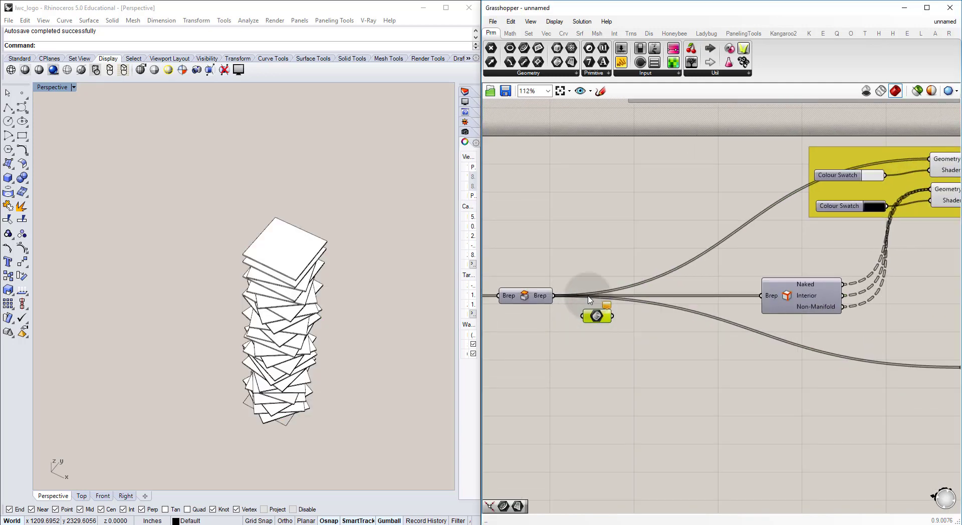
right_click(596, 315)
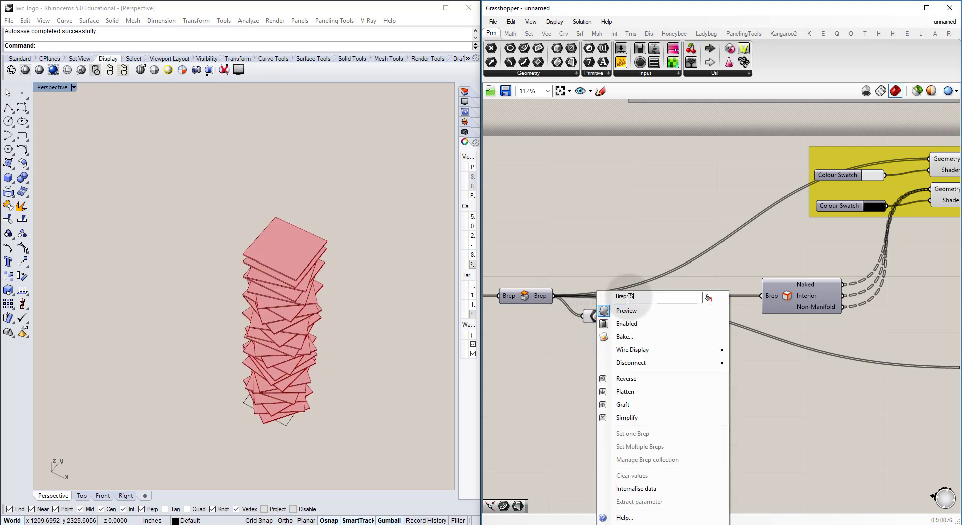
left_click(701, 285)
Place the Slabs parameter in line, route the edges, preview and panel connections through it, and turn off its preview.
left_click_drag(595, 317, 599, 298)
left_click(578, 285)
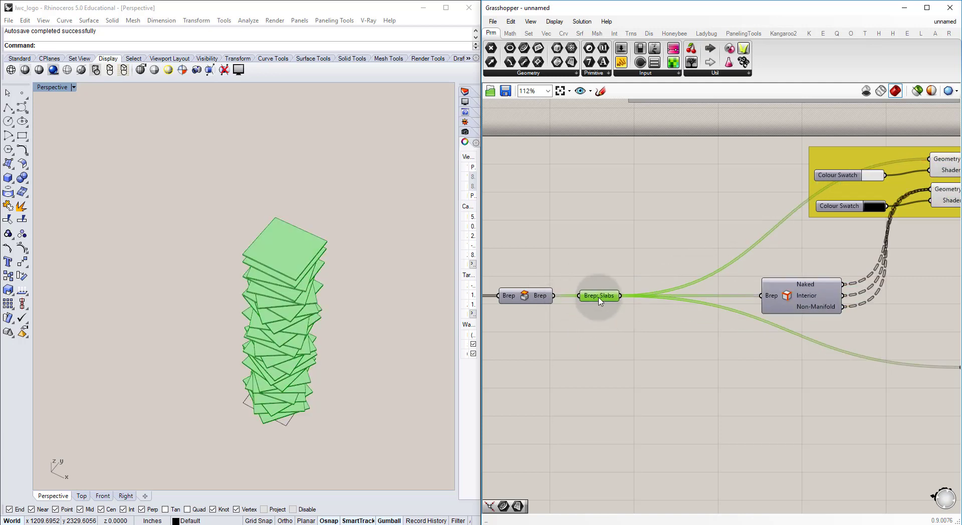
key("ctrl+q")
Review the definition from the Slabs group's first inputs through rotation and extrusion to the Slabs parameter.
right_click_drag(598, 308, 719, 321)
scroll(721, 321, "down", 6)
right_click_drag(635, 319, 942, 306)
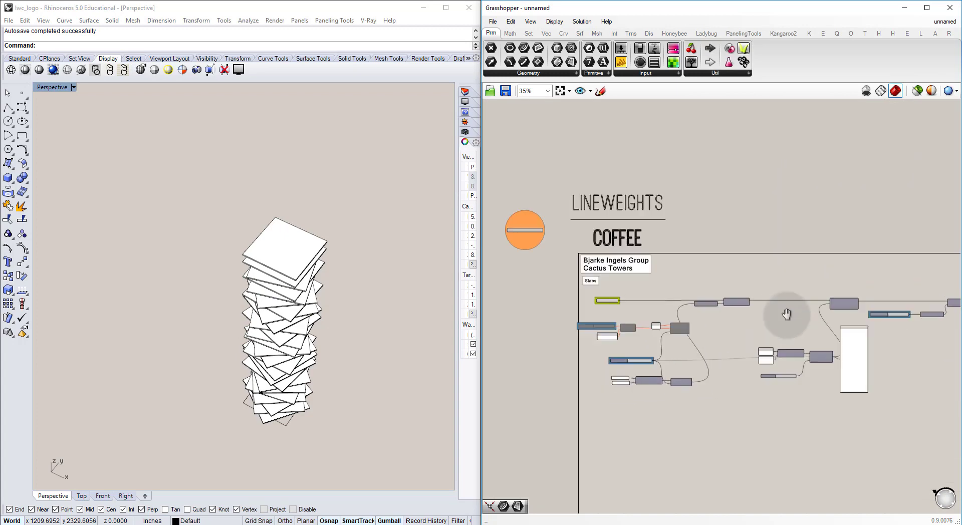
scroll(632, 300, "up", 3)
right_click_drag(744, 335, 449, 292)
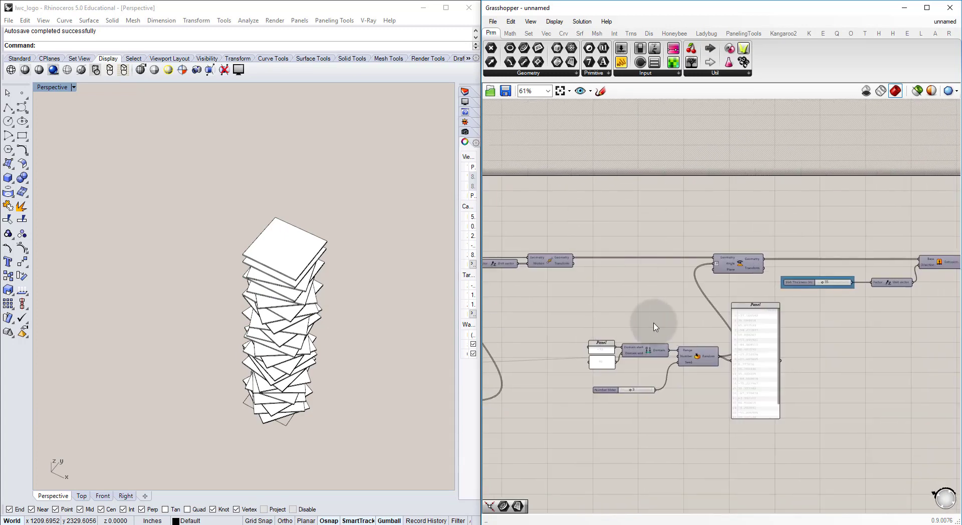
right_click_drag(895, 329, 762, 337)
right_click_drag(743, 265, 697, 274)
scroll(807, 284, "up", 5)
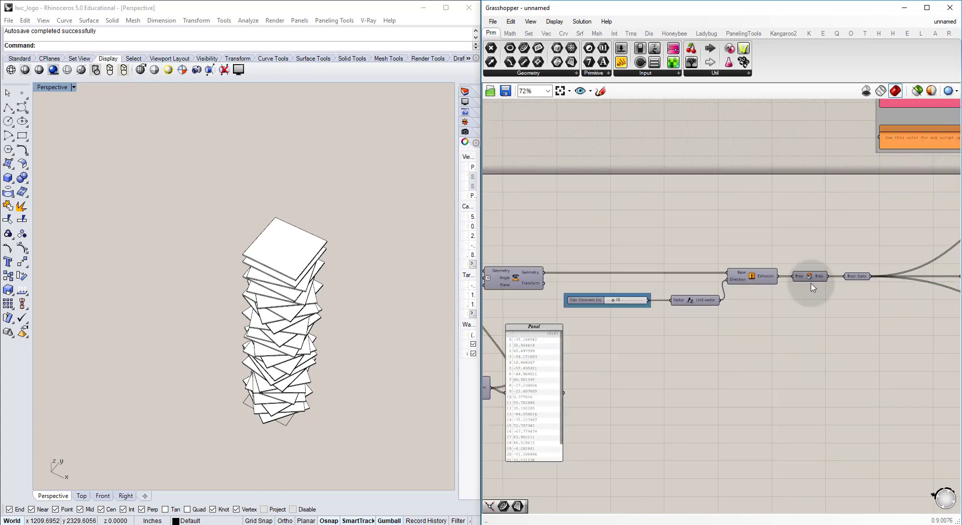
left_click(751, 294)
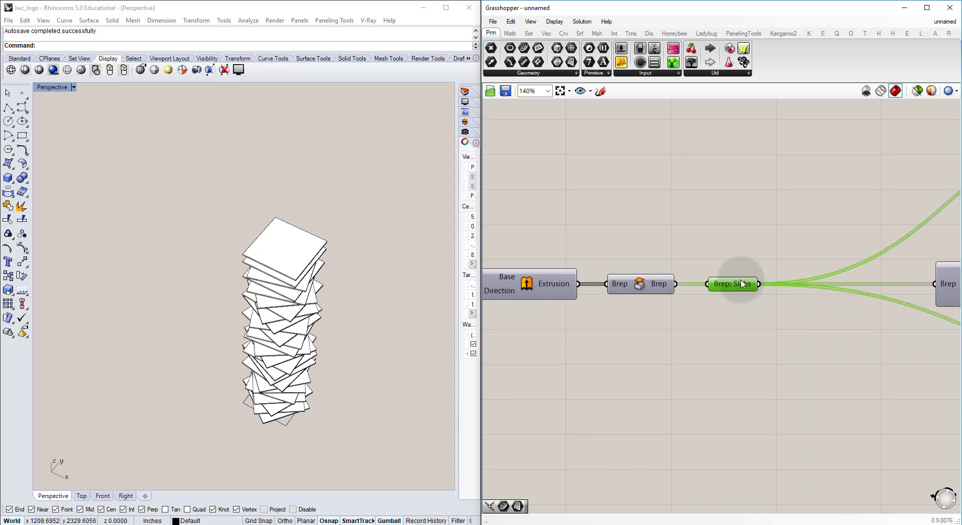
left_click(726, 254)
scroll(726, 270, "down", 5)
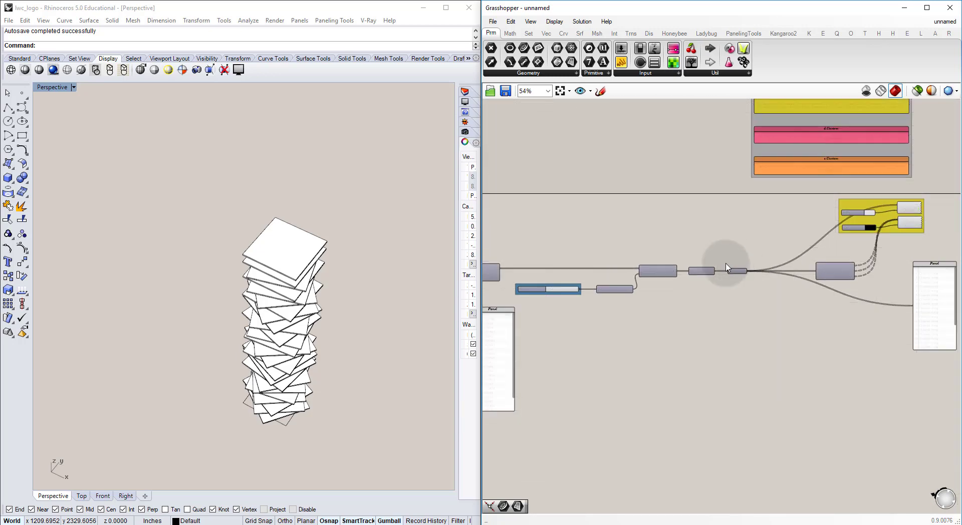
right_click_drag(613, 284, 659, 274)
Orbit the tower to a lower side view and switch to Chrome to view the Cactus Towers reference rendering.
right_click_drag(256, 342, 265, 375)
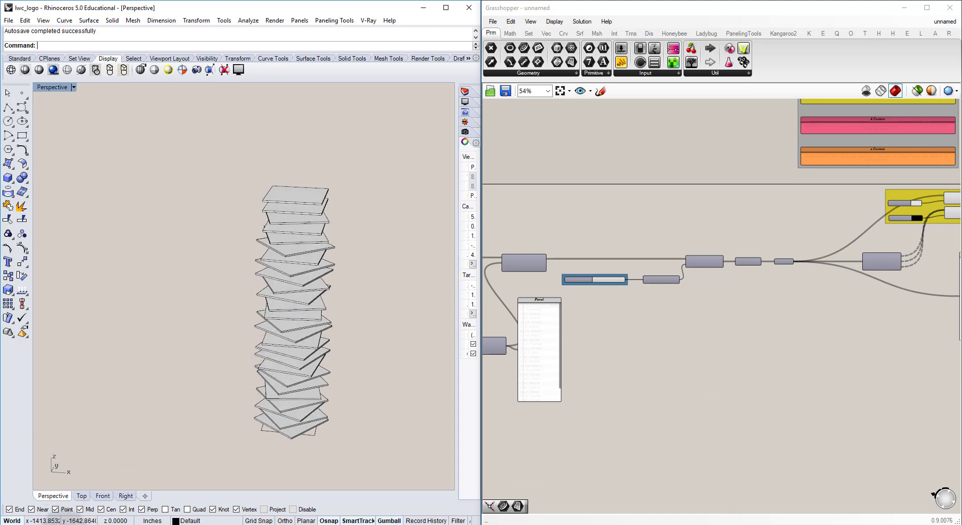
left_click(92, 521)
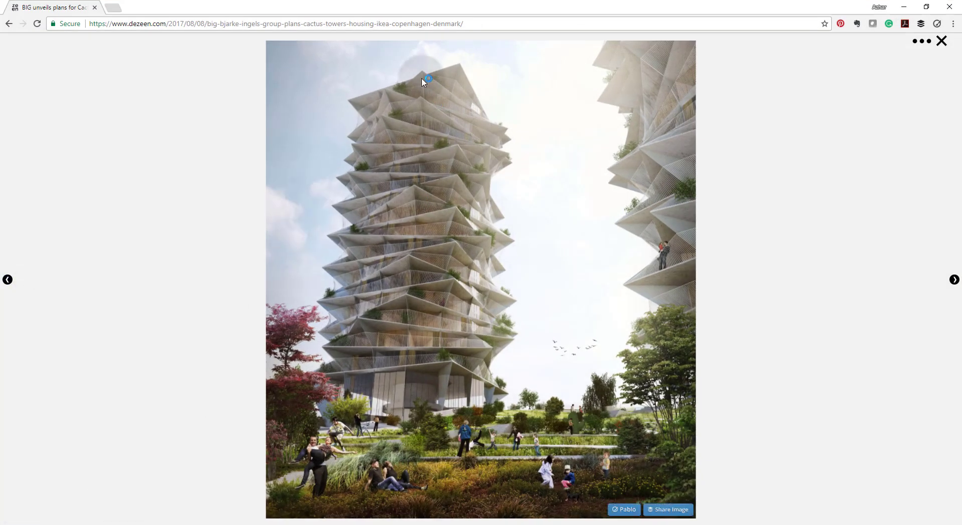